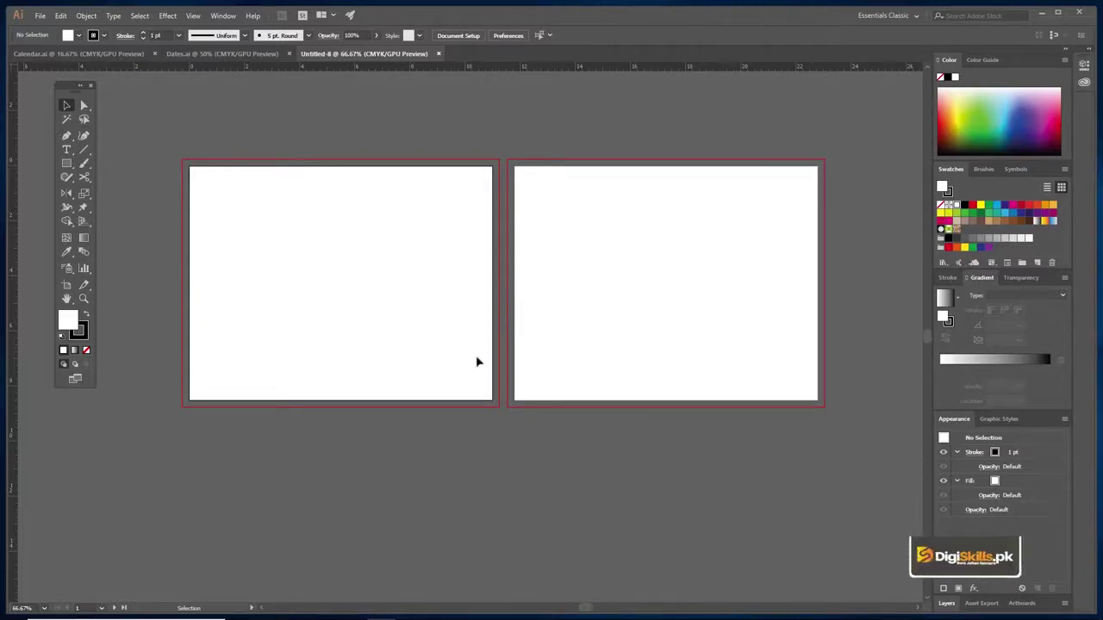
- Draw an 11 × 8.5 in rectangle that exactly covers the first artboard
{"action": "left_click_drag", "start_coordinate": [442, 208], "coordinate": [439, 231]}
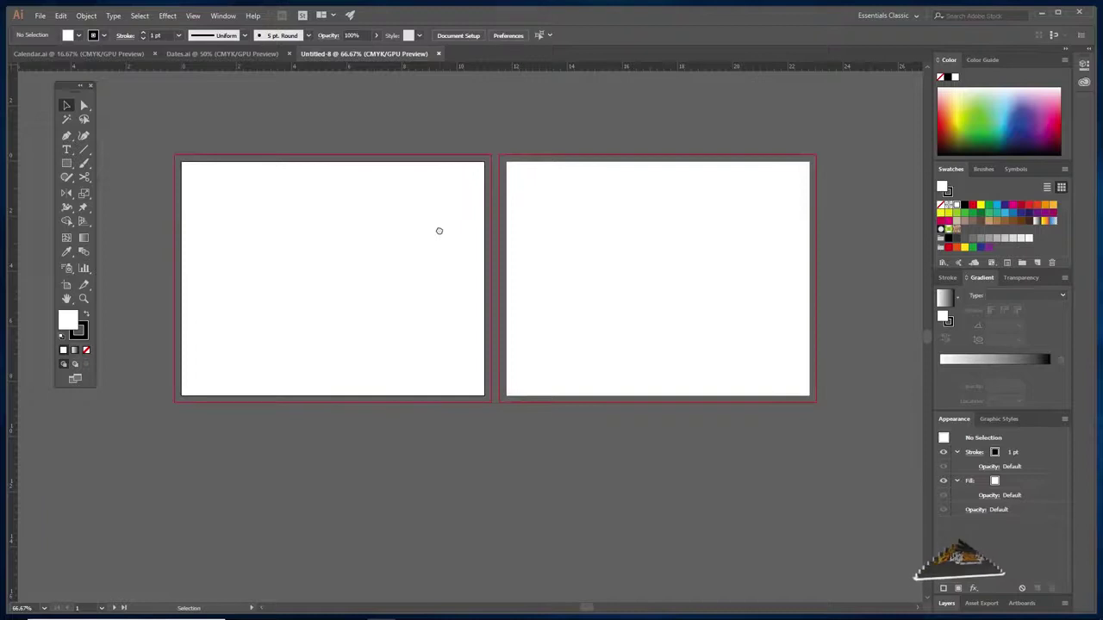
{"action": "key", "text": "space"}
{"action": "left_click_drag", "start_coordinate": [441, 225], "coordinate": [437, 224]}
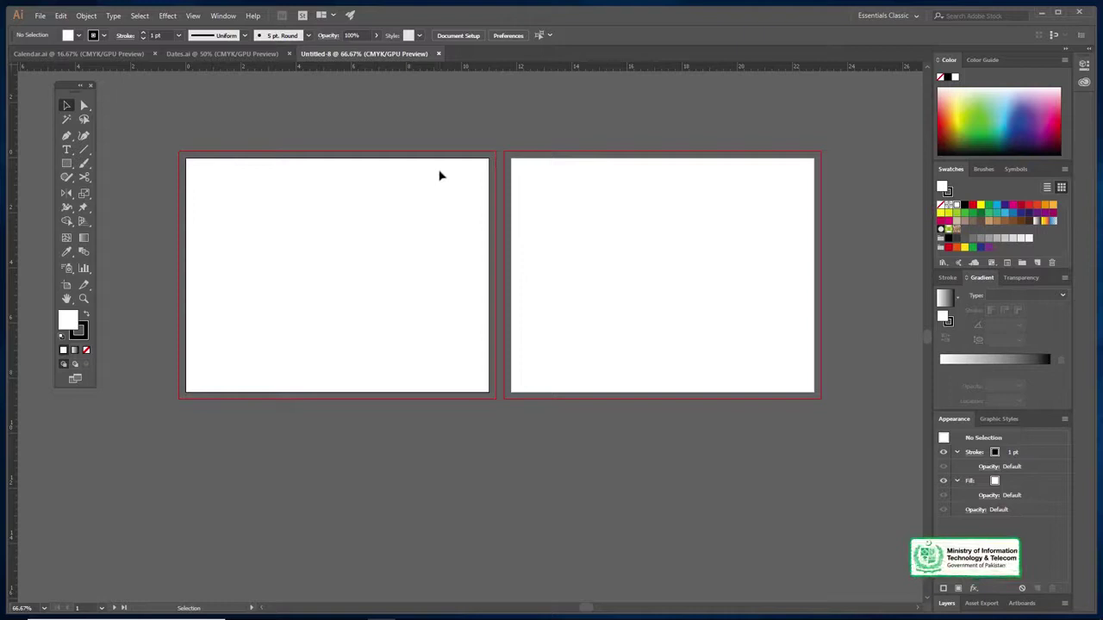
{"action": "left_click_drag", "start_coordinate": [409, 195], "coordinate": [468, 195]}
{"action": "left_click", "coordinate": [426, 277], "text": "ctrl"}
{"action": "left_click_drag", "start_coordinate": [472, 251], "coordinate": [443, 231]}
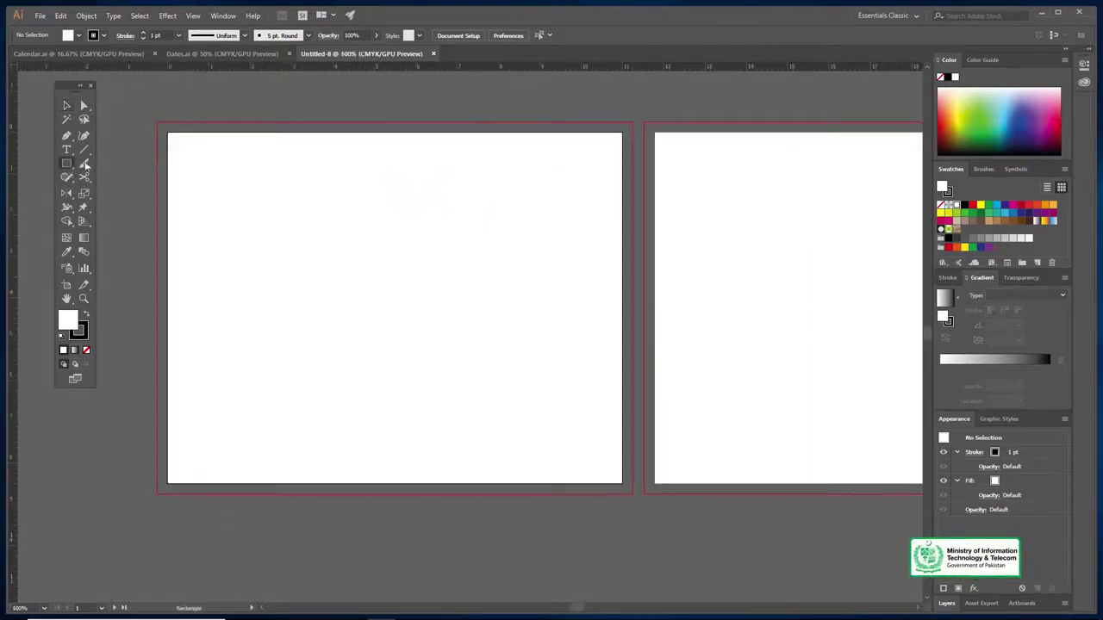
{"action": "left_click_drag", "start_coordinate": [169, 132], "coordinate": [620, 482]}
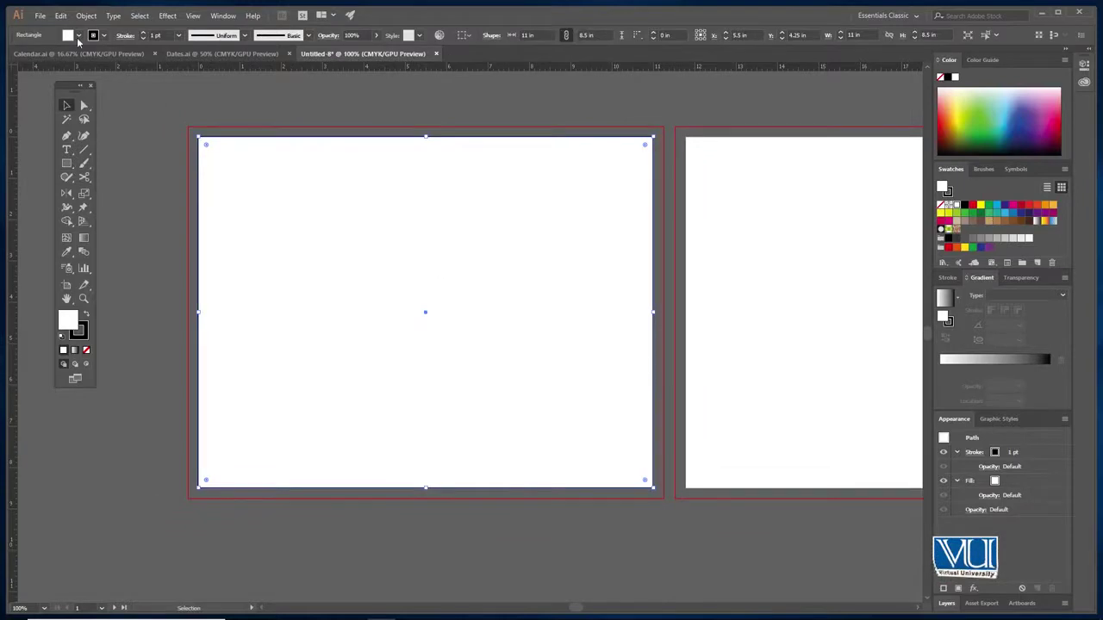
- Remove the stroke from the artboard-sized rectangle, keeping its white fill
{"action": "left_click", "coordinate": [78, 36]}
{"action": "left_click", "coordinate": [80, 36]}
{"action": "left_click", "coordinate": [104, 37]}
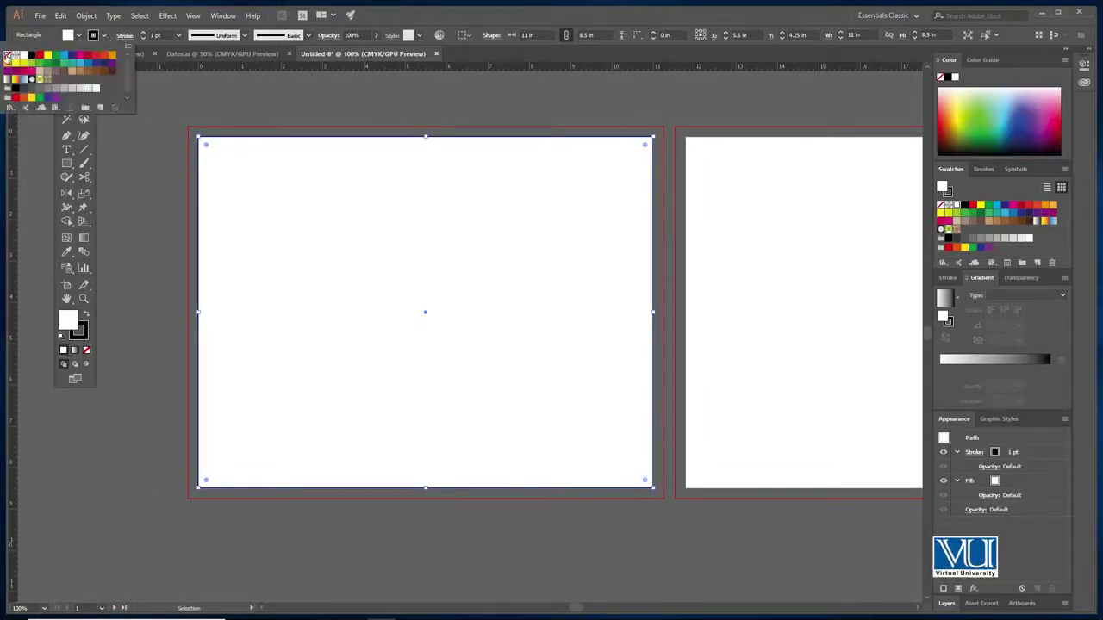
{"action": "left_click", "coordinate": [8, 56]}
{"action": "left_click", "coordinate": [231, 111]}
{"action": "left_click", "coordinate": [233, 111]}
{"action": "left_click", "coordinate": [253, 142]}
- Draw a rectangle about 4.22 × 2.22 in near the middle of the first artboard's top edge
{"action": "key", "text": "z"}
{"action": "left_click", "coordinate": [391, 212]}
{"action": "key", "text": "c"}
{"action": "left_click_drag", "start_coordinate": [491, 289], "coordinate": [423, 236]}
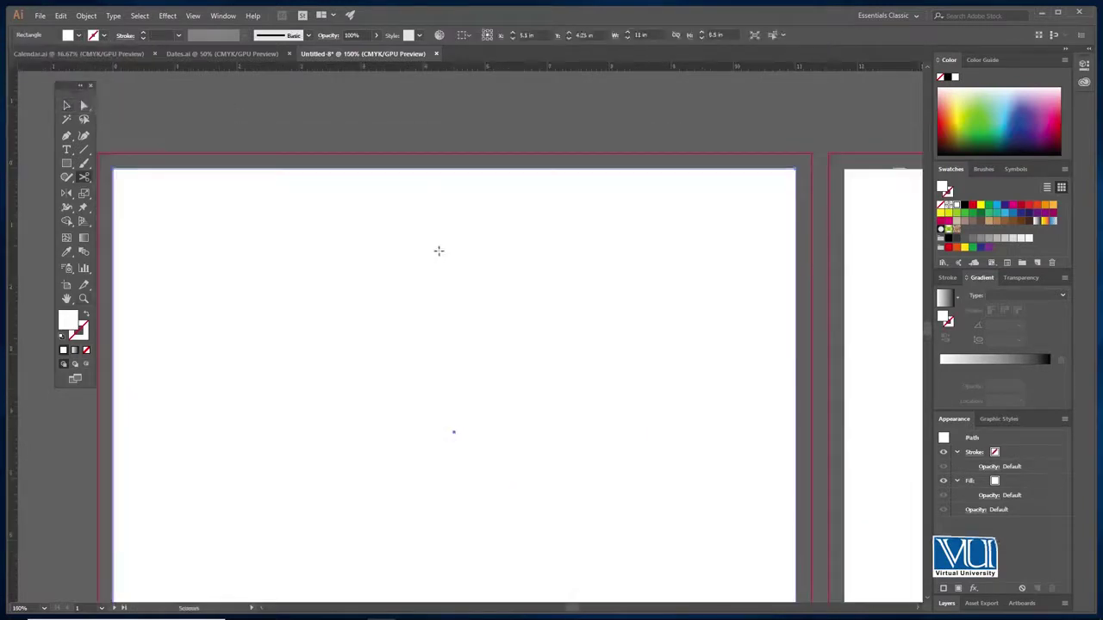
{"action": "key", "text": "v"}
{"action": "left_click_drag", "start_coordinate": [466, 266], "coordinate": [476, 232]}
{"action": "left_click", "coordinate": [68, 166]}
{"action": "left_click", "coordinate": [67, 164]}
{"action": "left_click_drag", "start_coordinate": [334, 135], "coordinate": [596, 271]}
{"action": "key", "text": "v"}
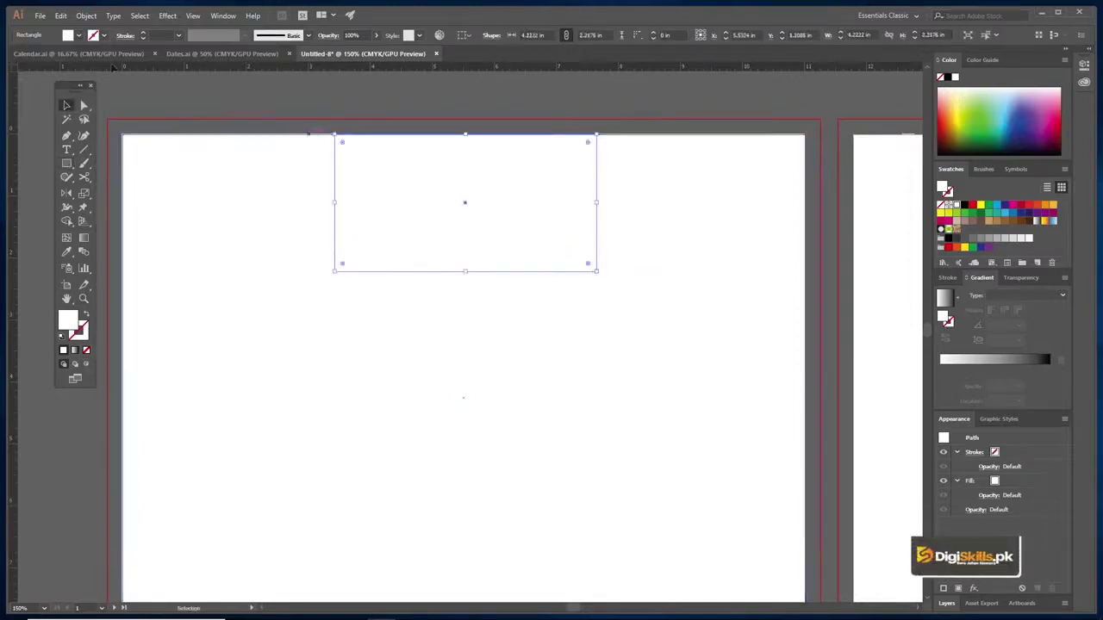
- Fill the small rectangle at the artboard's top edge with yellow
{"action": "left_click", "coordinate": [78, 36]}
{"action": "left_click", "coordinate": [48, 57]}
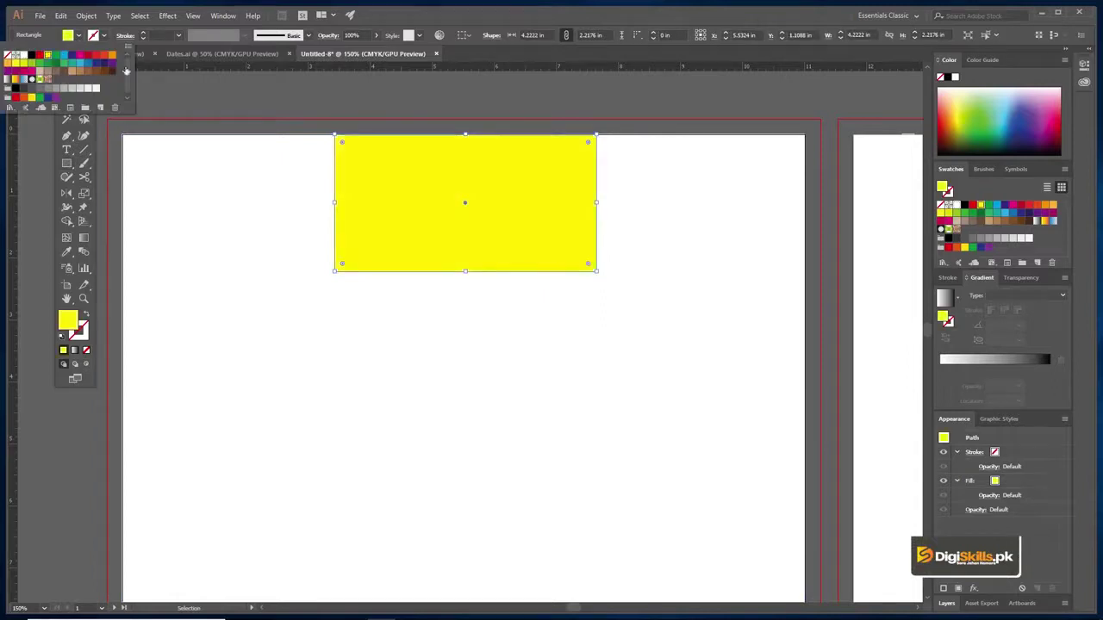
{"action": "left_click", "coordinate": [240, 98]}
- Scale the yellow rectangle down to about 3.13 × 1.64 in, centred on the artboard's top edge
{"action": "left_click", "coordinate": [513, 252]}
{"action": "left_click_drag", "start_coordinate": [481, 316], "coordinate": [479, 287]}
{"action": "left_click", "coordinate": [476, 319], "text": "ctrl+alt"}
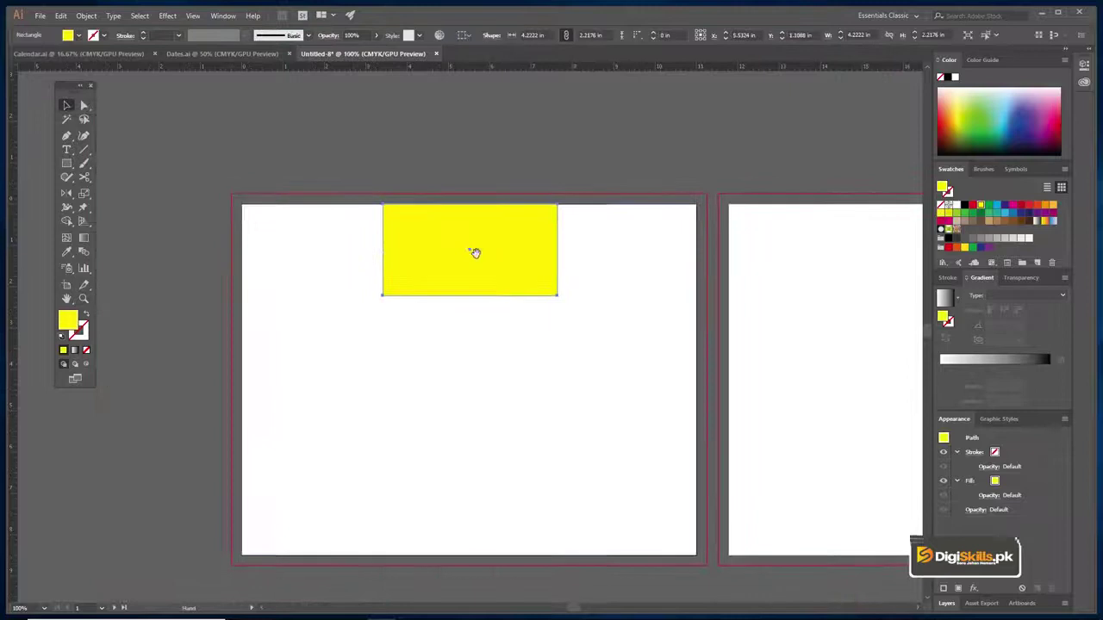
{"action": "left_click_drag", "start_coordinate": [556, 295], "coordinate": [536, 283]}
{"action": "left_click_drag", "start_coordinate": [492, 249], "coordinate": [488, 236]}
{"action": "key", "text": "z"}
{"action": "left_click", "coordinate": [481, 271]}
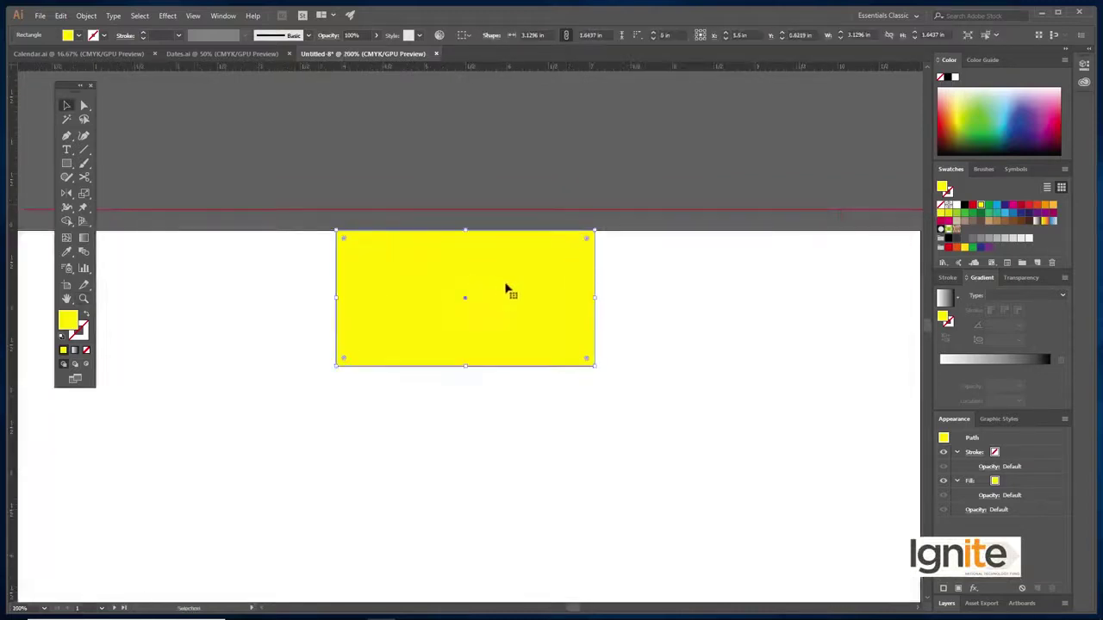
{"action": "left_click", "coordinate": [455, 312], "text": "alt"}
{"action": "key", "text": "v"}
{"action": "left_click", "coordinate": [357, 305], "text": "shift"}
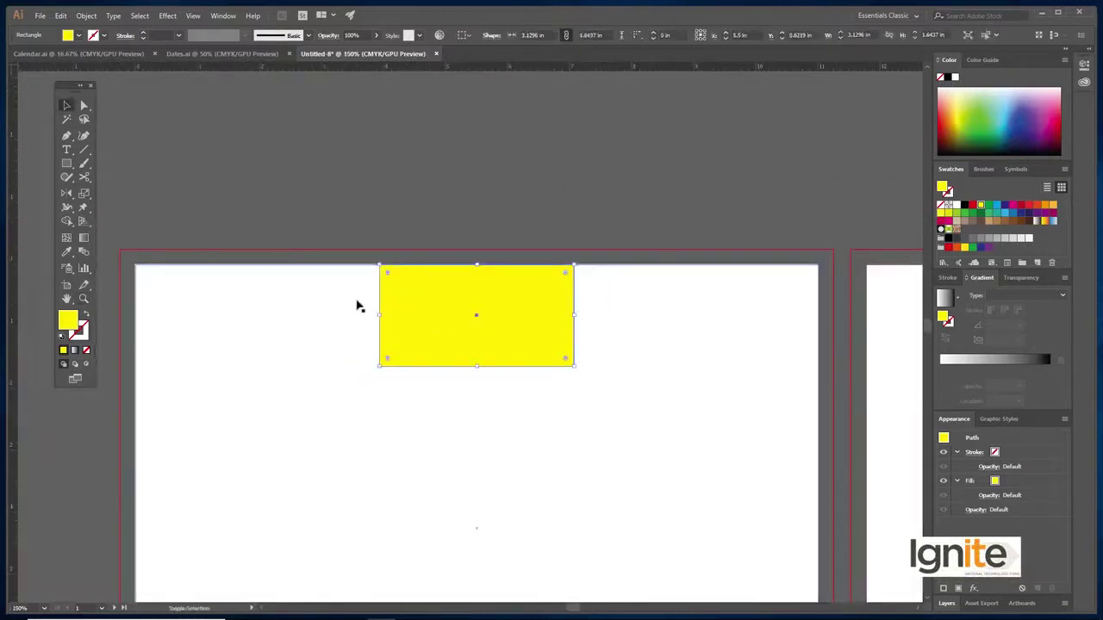
{"action": "left_click", "coordinate": [455, 162]}
- Add the text "2020" on the yellow rectangle and scale it up to about 55 pt
{"action": "key", "text": "z"}
{"action": "left_click", "coordinate": [452, 317]}
{"action": "key", "text": "v"}
{"action": "key", "text": "space"}
{"action": "left_click_drag", "start_coordinate": [488, 311], "coordinate": [488, 298]}
{"action": "key", "text": "t"}
{"action": "left_click", "coordinate": [464, 303]}
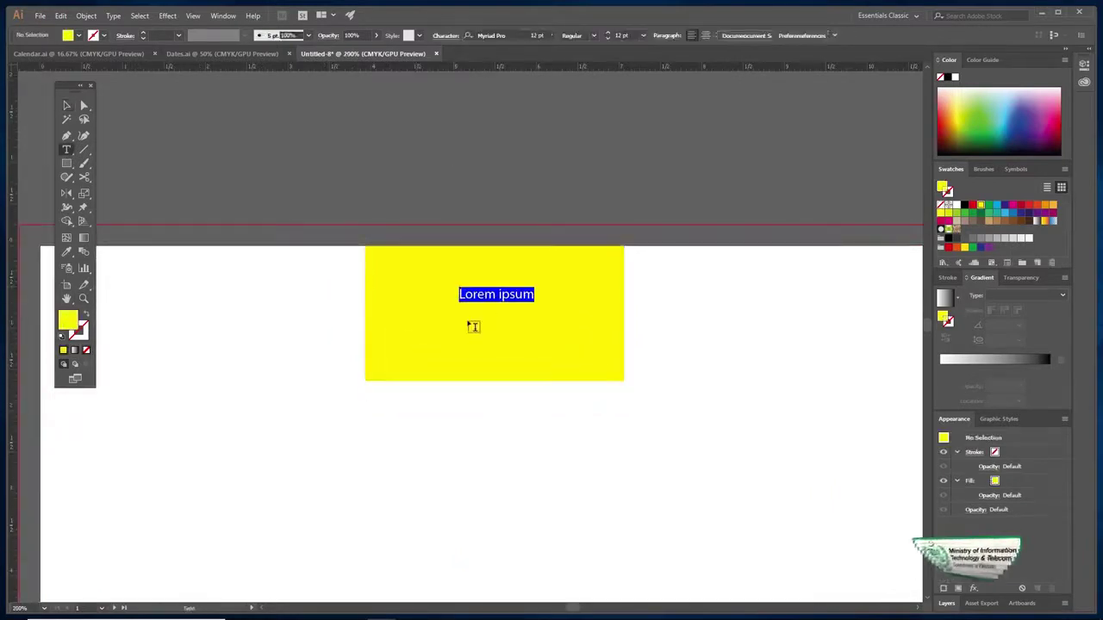
{"action": "type", "text": "2020"}
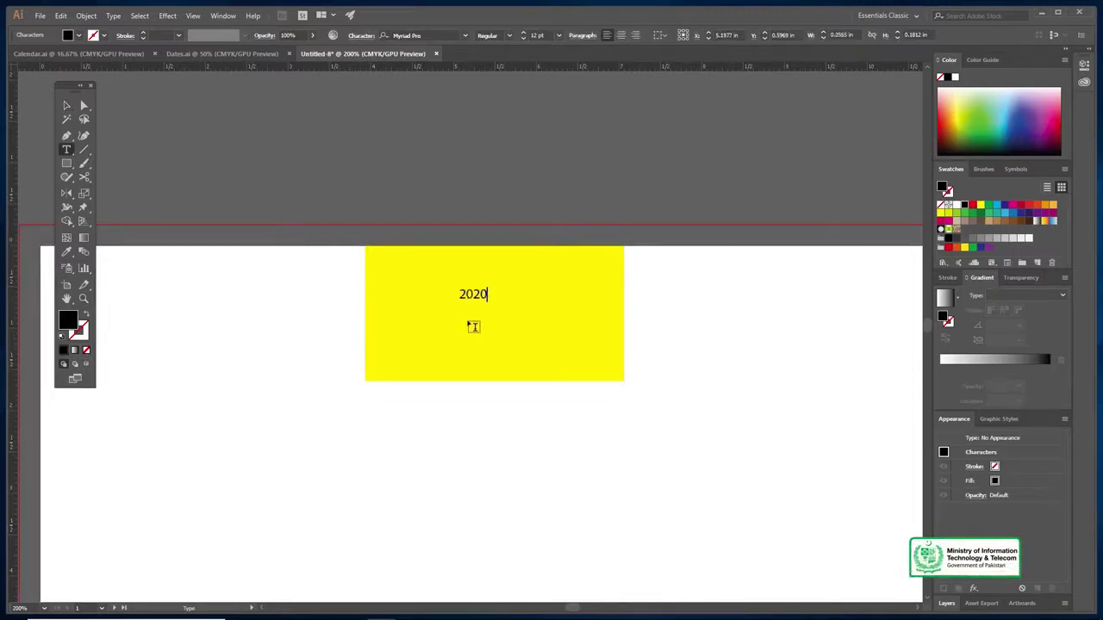
{"action": "left_click", "coordinate": [67, 106]}
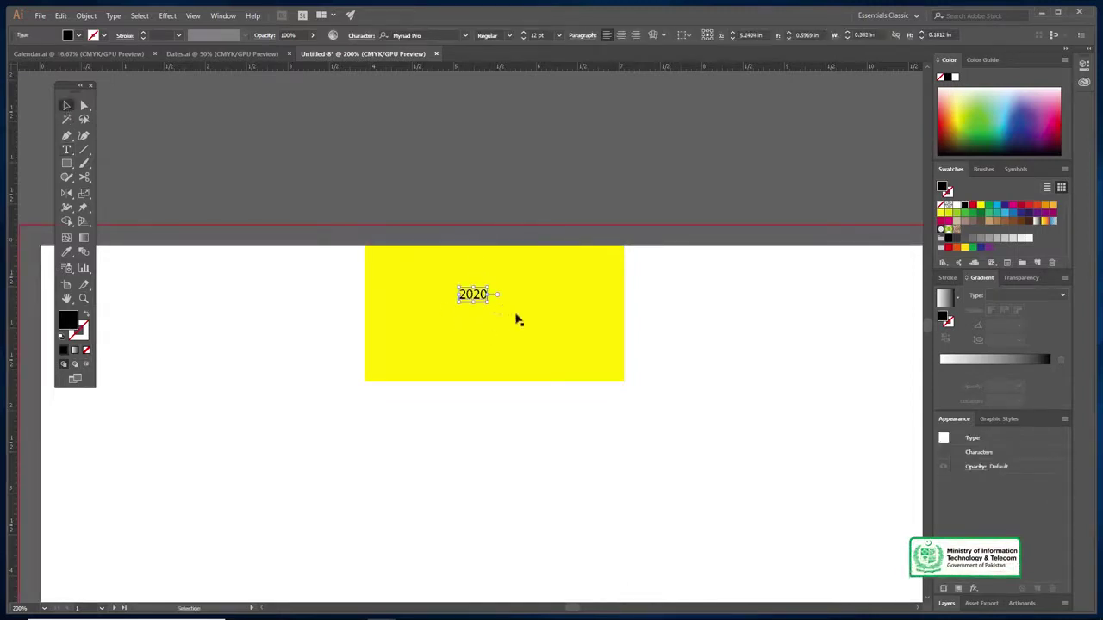
{"action": "left_click_drag", "start_coordinate": [490, 290], "coordinate": [573, 258]}
{"action": "mouse_move", "coordinate": [515, 288]}
{"action": "left_mouse_down"}
{"action": "mouse_move", "coordinate": [526, 301]}
{"action": "mouse_move", "coordinate": [513, 302]}
{"action": "left_mouse_up"}
- Change the font of the "2020" text to ISOCPEUR Regular
{"action": "double_click", "coordinate": [513, 302]}
{"action": "key", "text": "ctrl+a"}
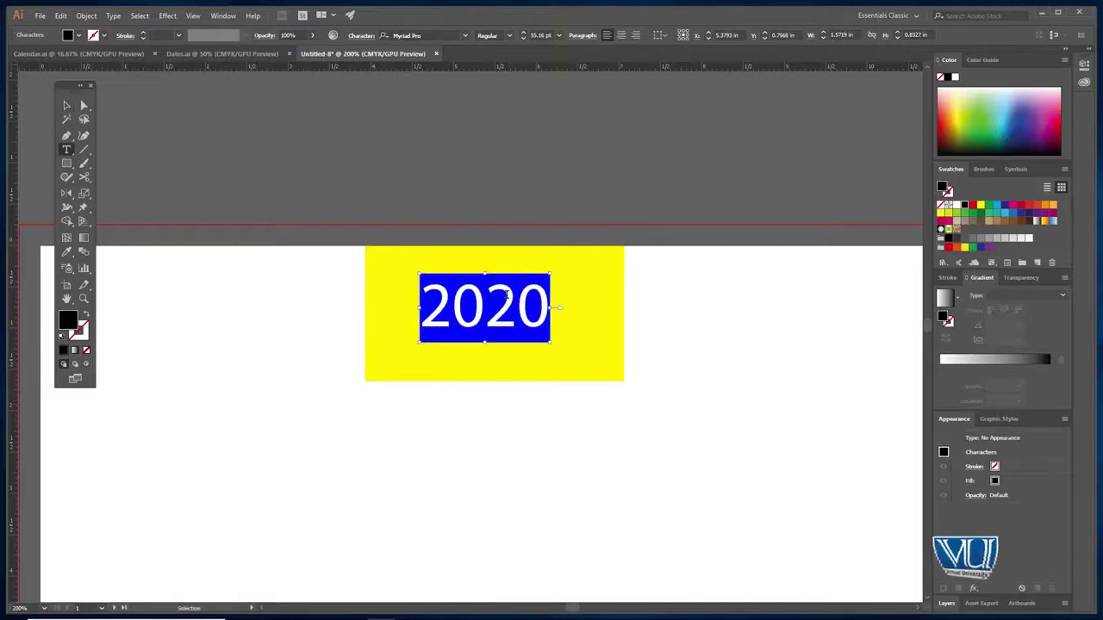
{"action": "left_click", "coordinate": [442, 36]}
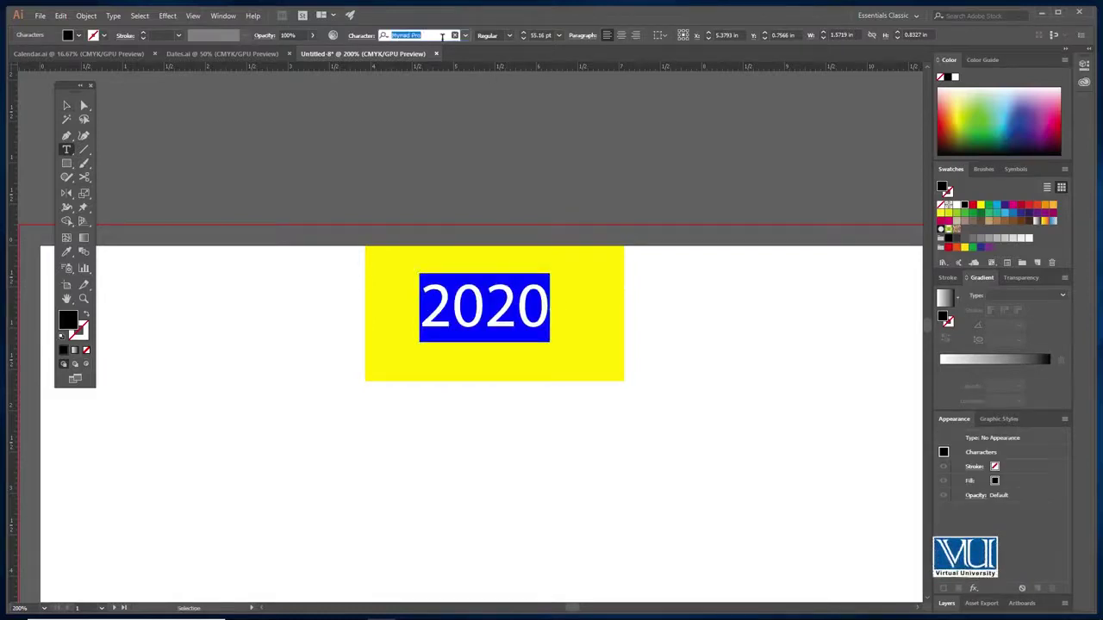
{"action": "type", "text": "ISO"}
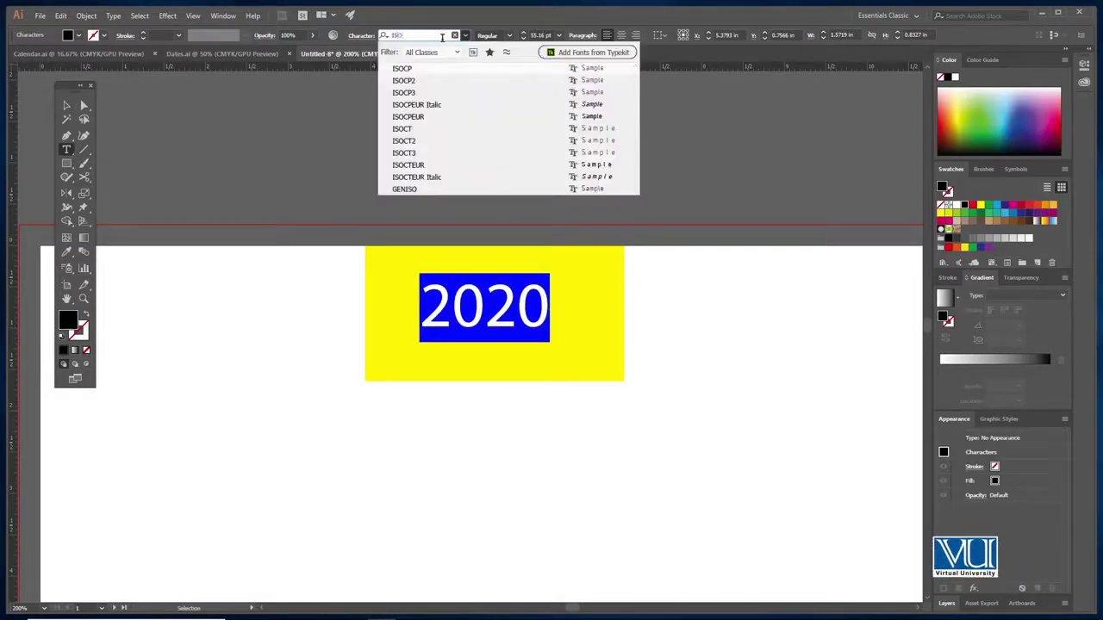
{"action": "type", "text": "P"}
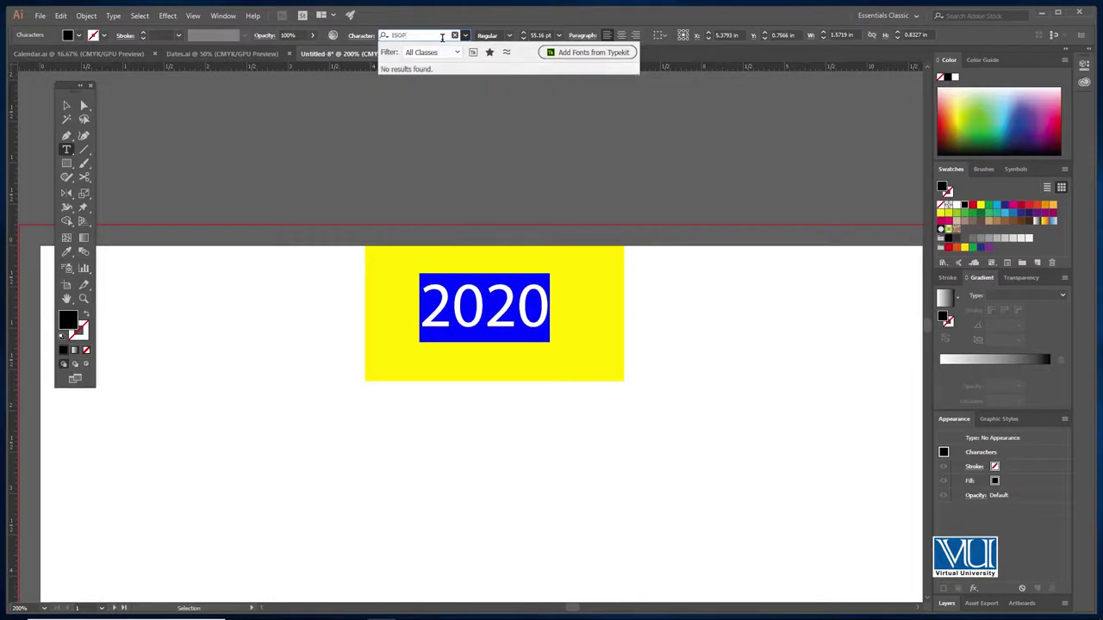
{"action": "key", "text": "BackSpace"}
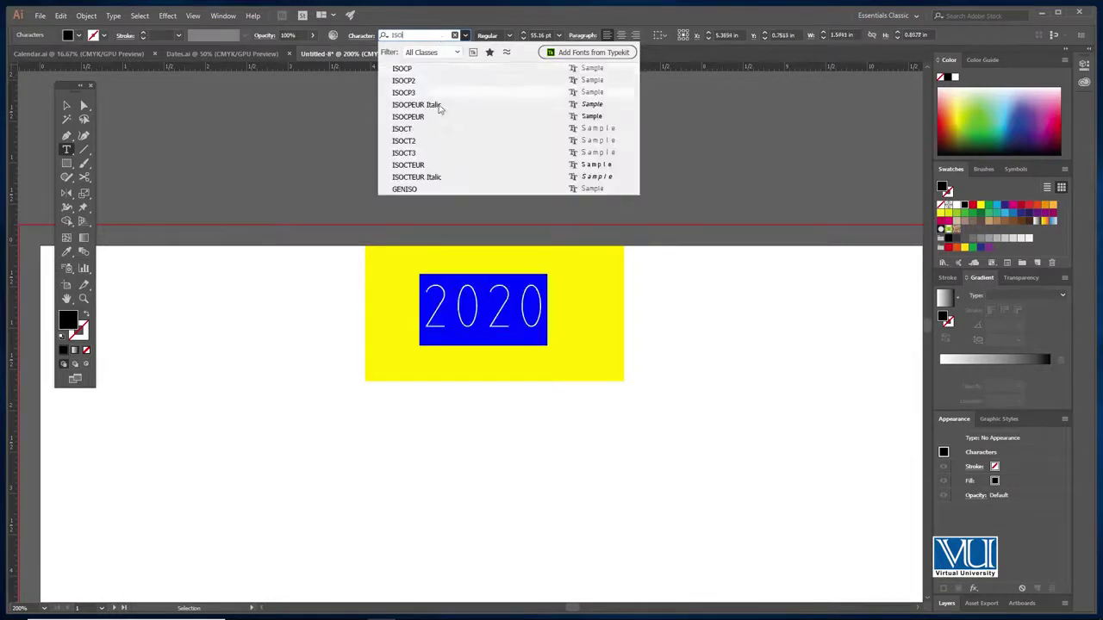
{"action": "left_click", "coordinate": [439, 105]}
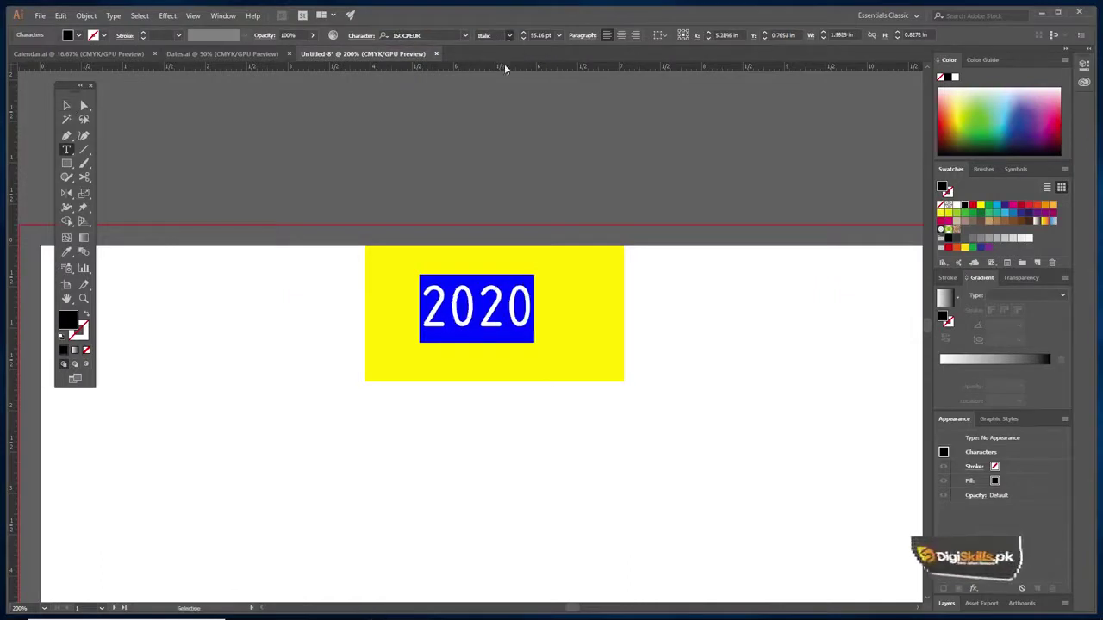
{"action": "left_click", "coordinate": [67, 104]}
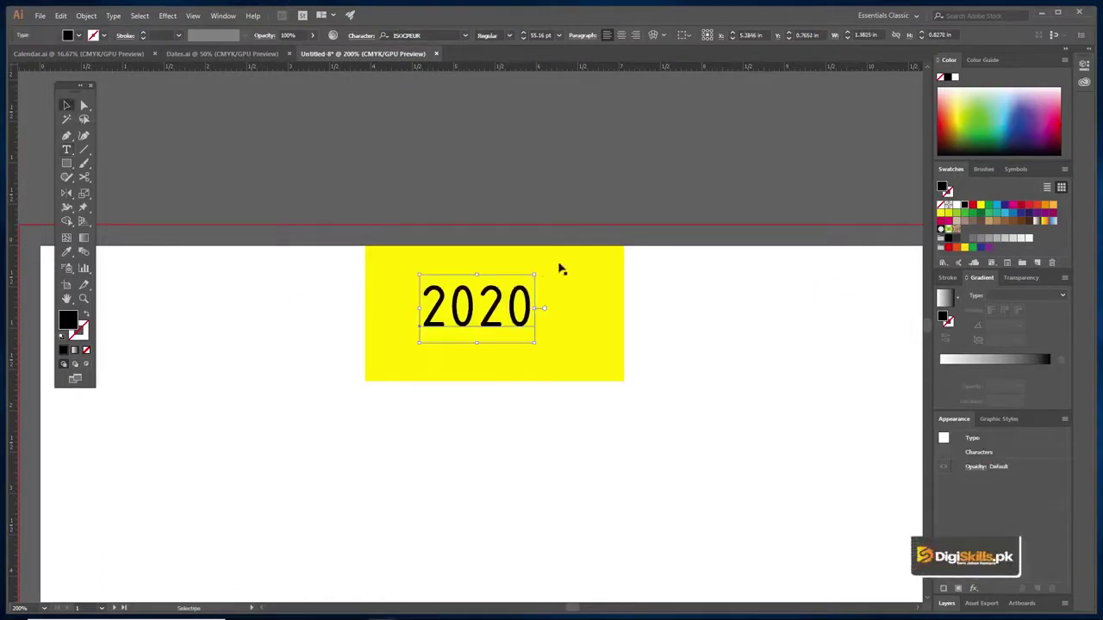
- Enlarge the "2020" text to about 79 pt and centre it horizontally with the yellow rectangle
{"action": "left_click_drag", "start_coordinate": [535, 276], "coordinate": [565, 287]}
{"action": "key", "text": "ctrl+a"}
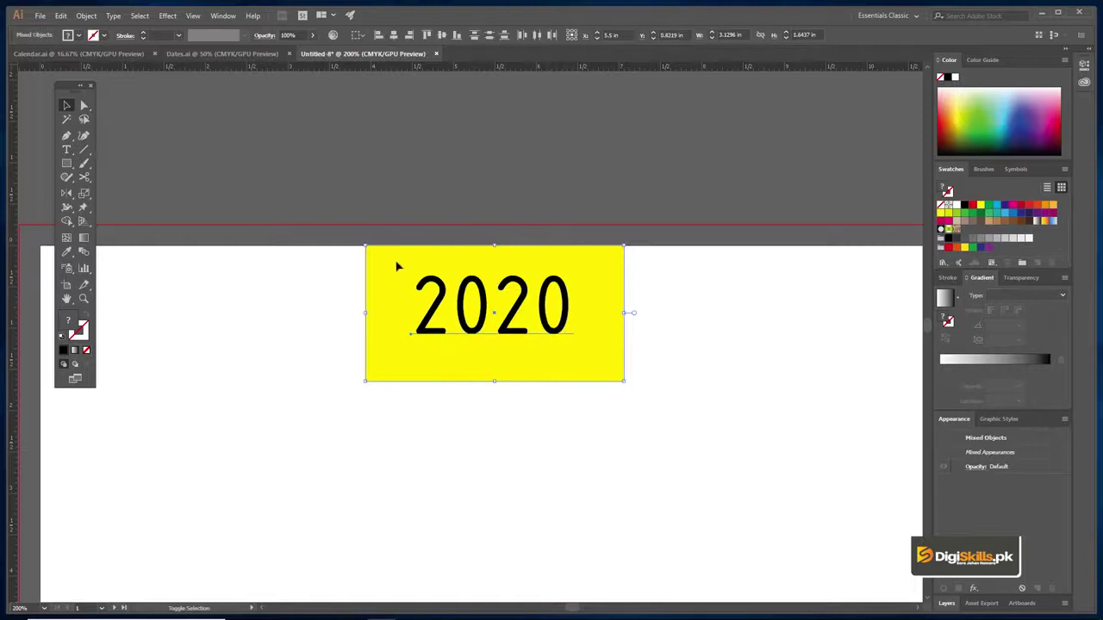
{"action": "left_click", "coordinate": [402, 211]}
{"action": "left_click", "coordinate": [424, 293]}
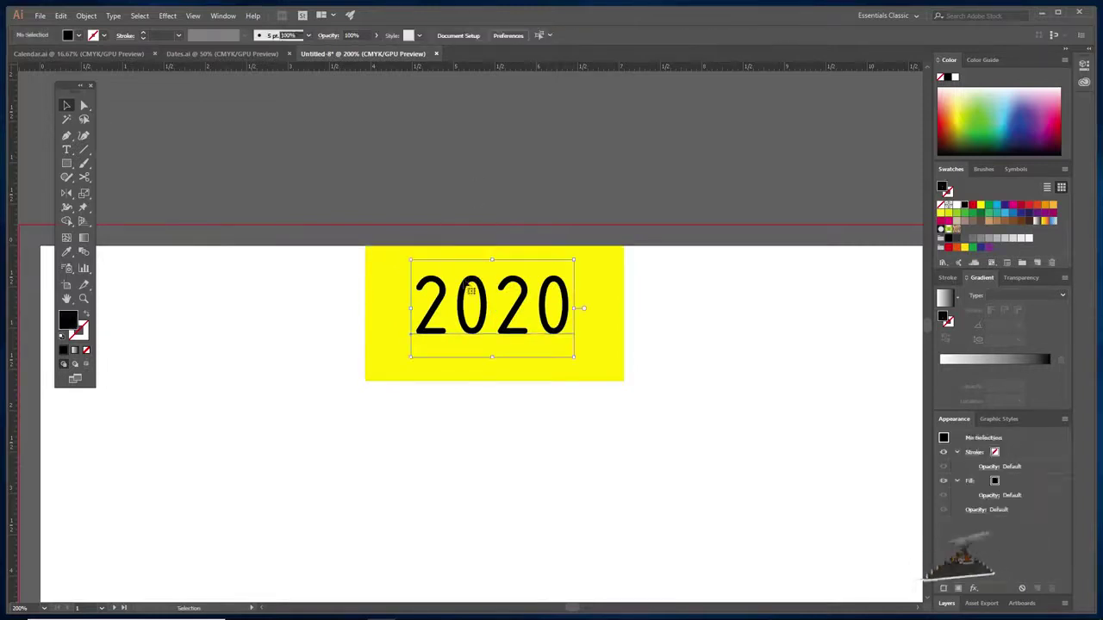
{"action": "key", "text": "ctrl+a"}
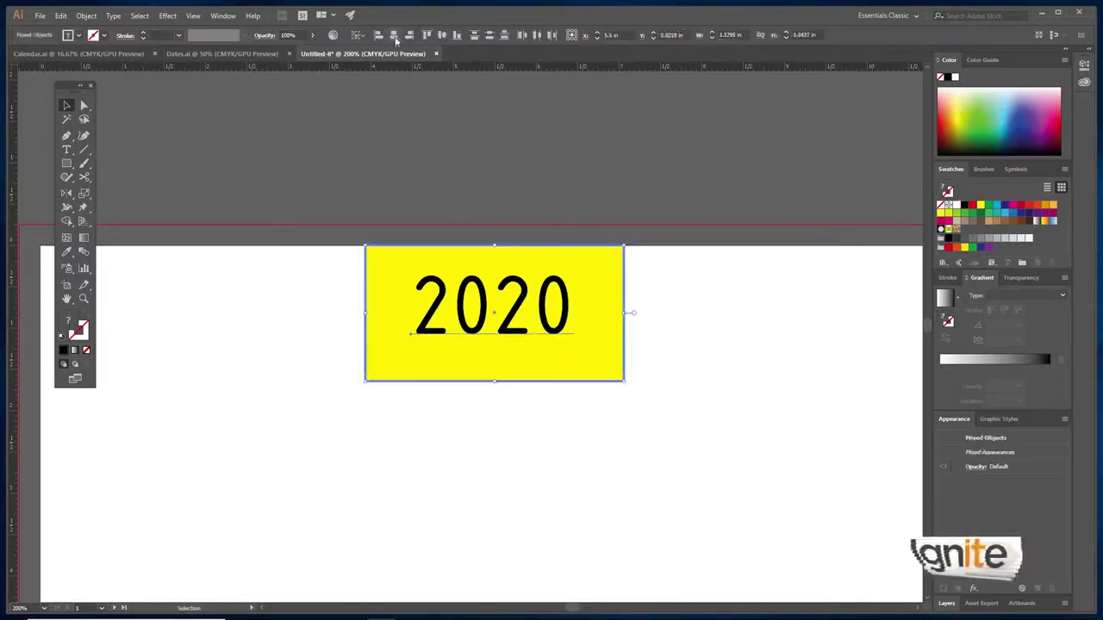
{"action": "left_click", "coordinate": [393, 35]}
{"action": "left_click", "coordinate": [438, 135]}
- Nudge the "2020" text slightly upward within the yellow rectangle
{"action": "left_click", "coordinate": [511, 290]}
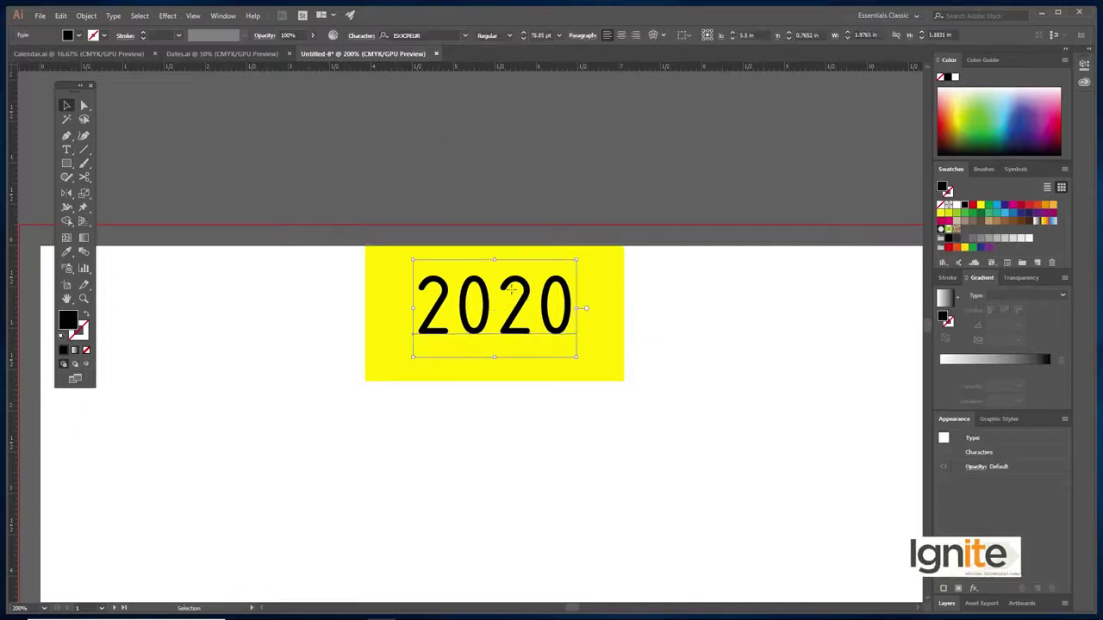
{"action": "key", "text": "Up"}
{"action": "key", "text": "Up"}
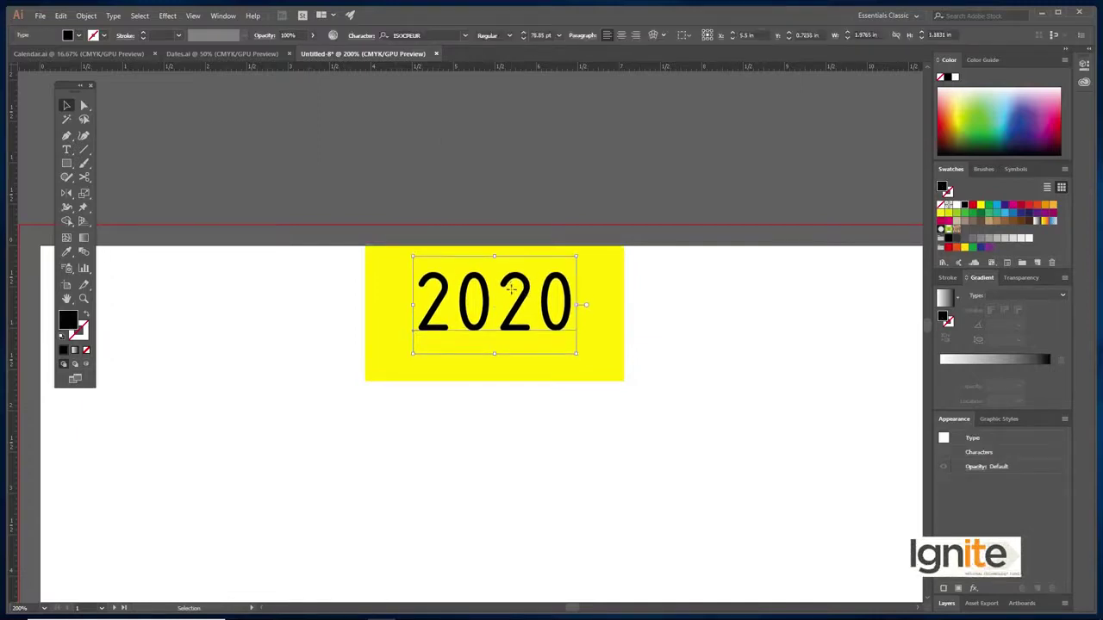
- Duplicate the "2020" text directly below the original and replace the copy's wording with "Calendar"
{"action": "left_click_drag", "start_coordinate": [519, 304], "coordinate": [517, 383]}
{"action": "key", "text": "t"}
{"action": "left_click", "coordinate": [500, 377]}
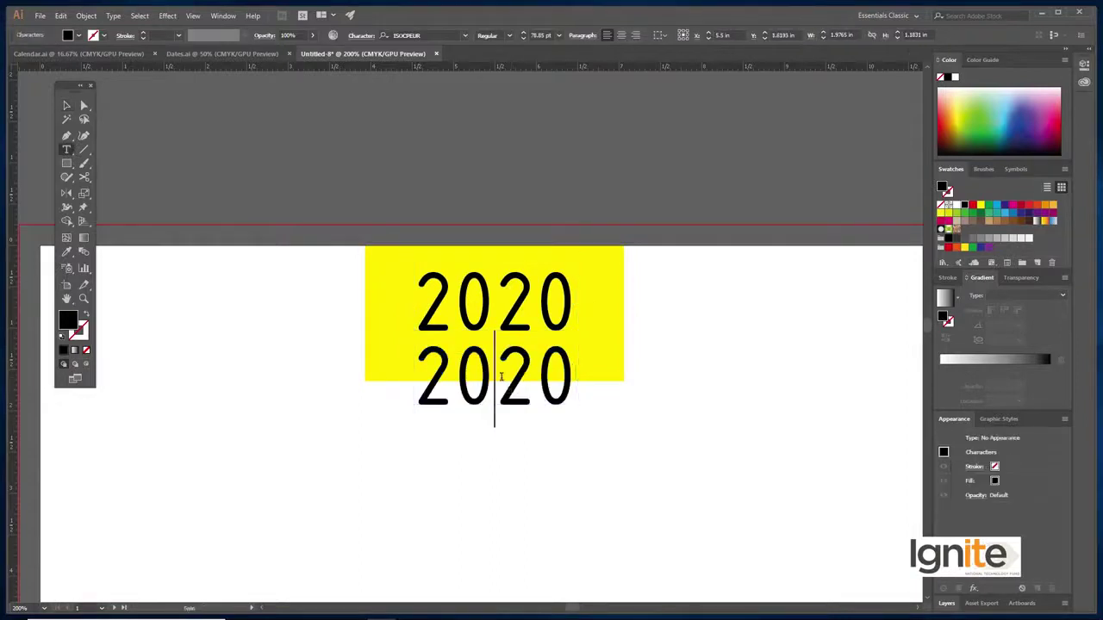
{"action": "key", "text": "ctrl+a"}
{"action": "type", "text": "Calendar"}
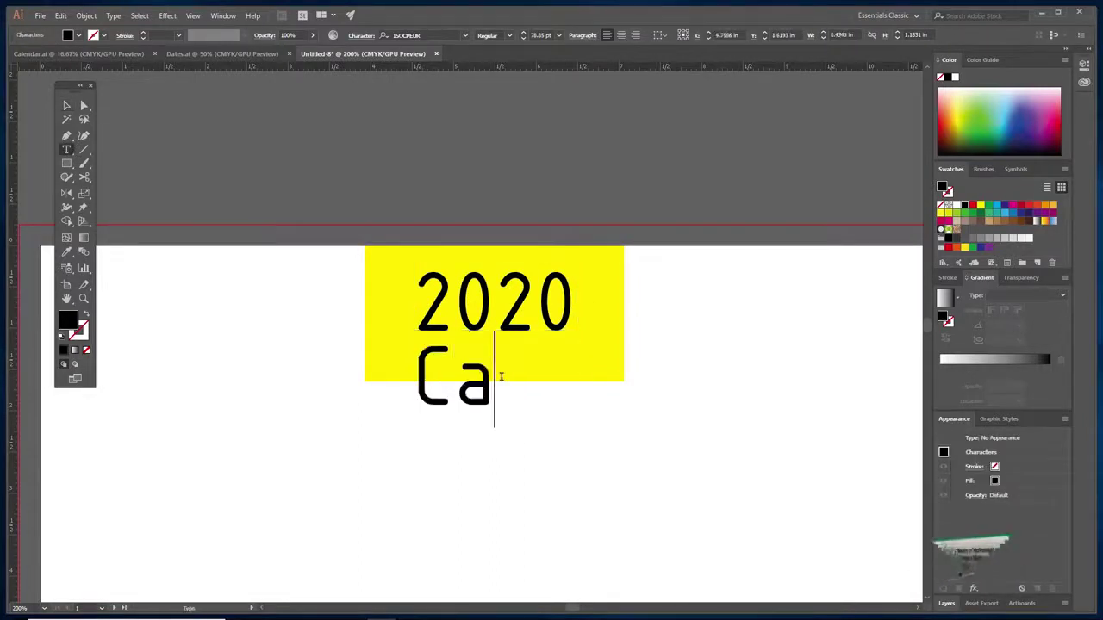
{"action": "key", "text": "Escape"}
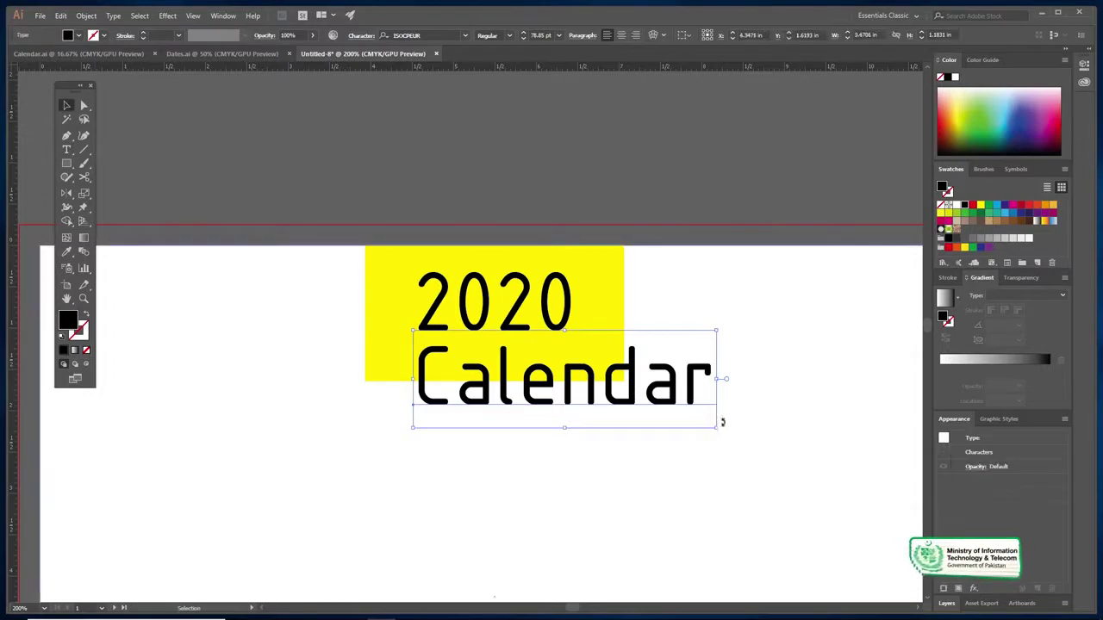
- Scale the "Calendar" text down to about 42 pt and centre it horizontally under "2020"
{"action": "left_click_drag", "start_coordinate": [719, 427], "coordinate": [573, 385]}
{"action": "scroll", "coordinate": [527, 348], "scroll_direction": "up", "scroll_amount": 3}
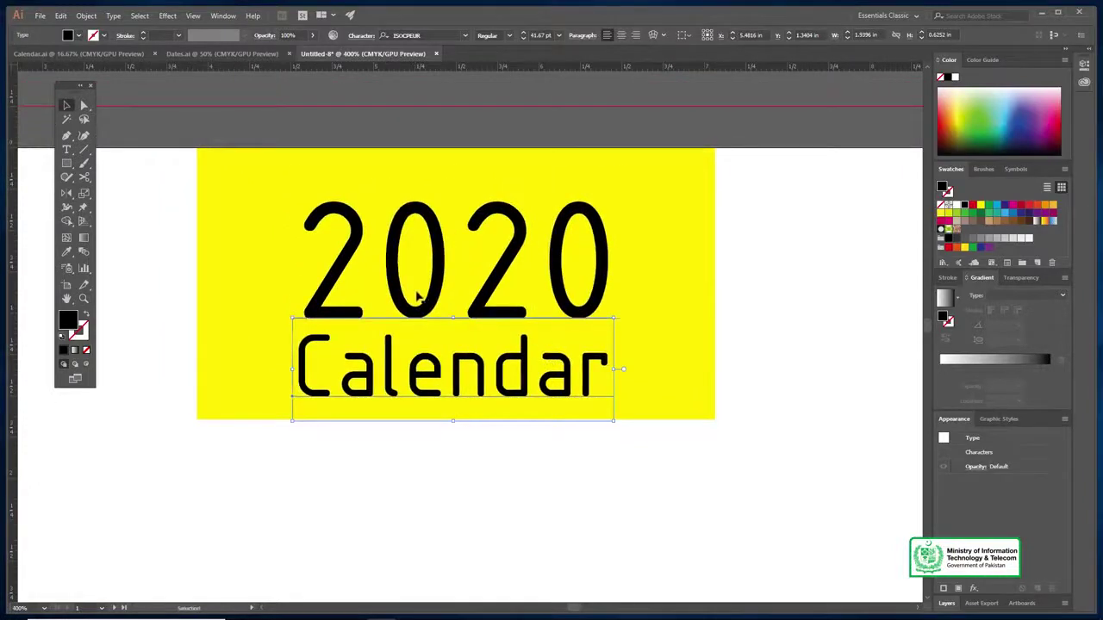
{"action": "left_click", "coordinate": [413, 299], "text": "shift"}
{"action": "left_click", "coordinate": [201, 127]}
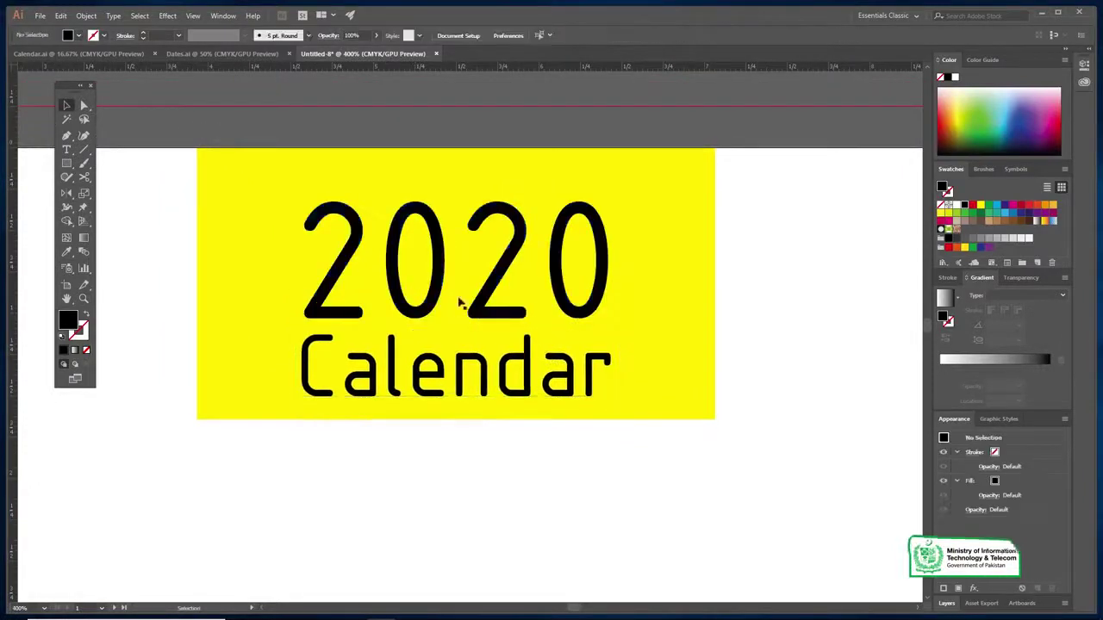
- Group the "2020" text, the "Calendar" text and the yellow rectangle
{"action": "scroll", "coordinate": [426, 352], "scroll_direction": "down", "scroll_amount": 2}
{"action": "scroll", "coordinate": [442, 345], "scroll_direction": "down", "scroll_amount": 3}
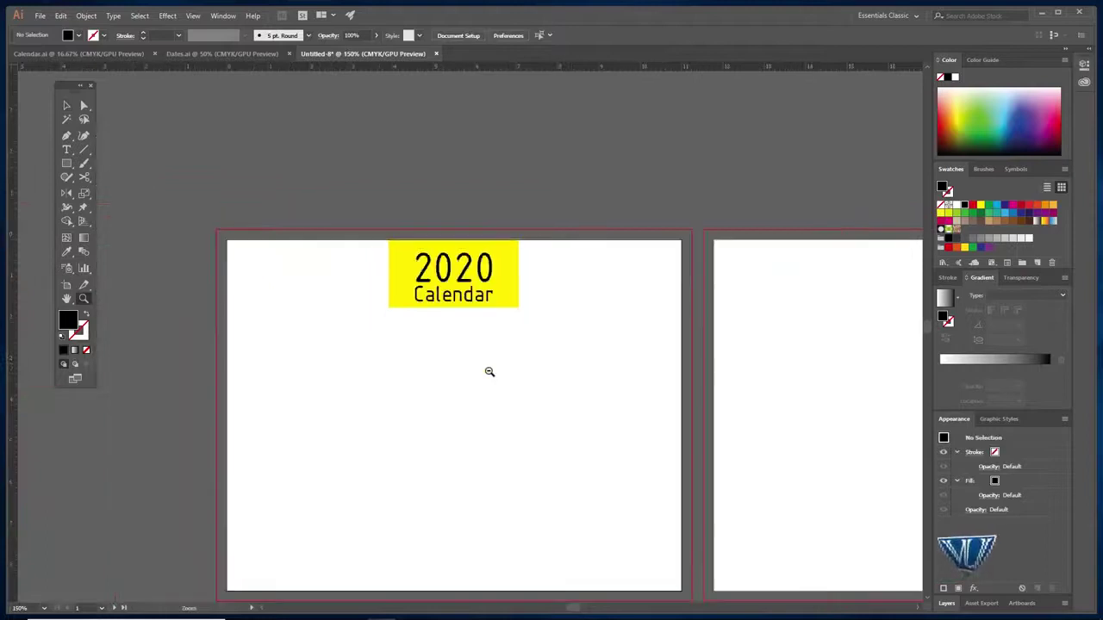
{"action": "left_click", "coordinate": [480, 274]}
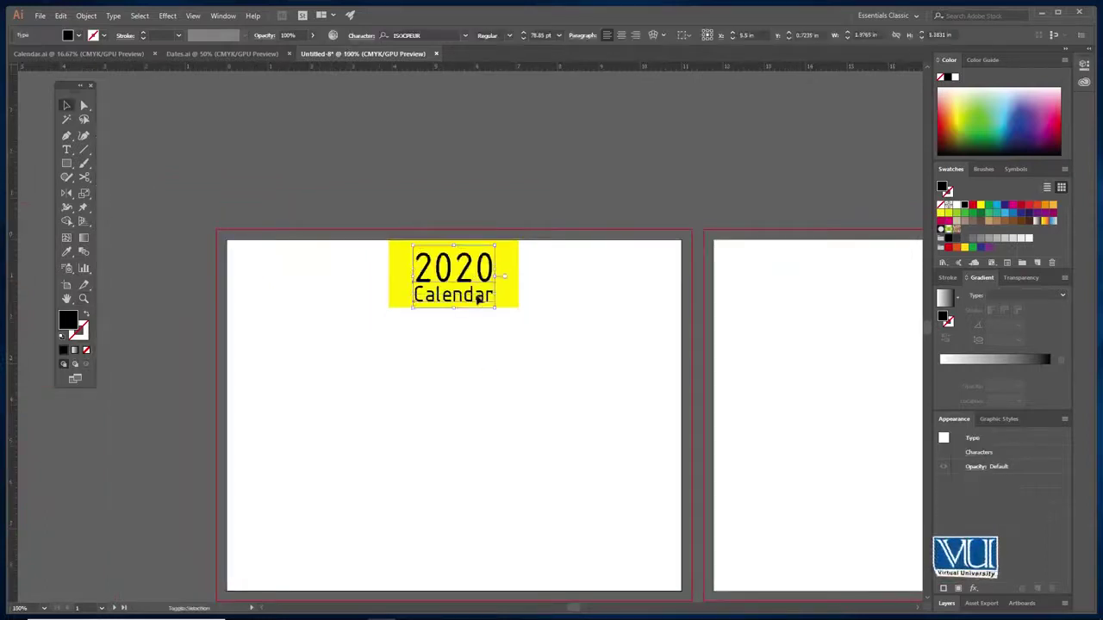
{"action": "left_click", "coordinate": [479, 298], "text": "shift"}
{"action": "left_click", "coordinate": [505, 267], "text": "shift"}
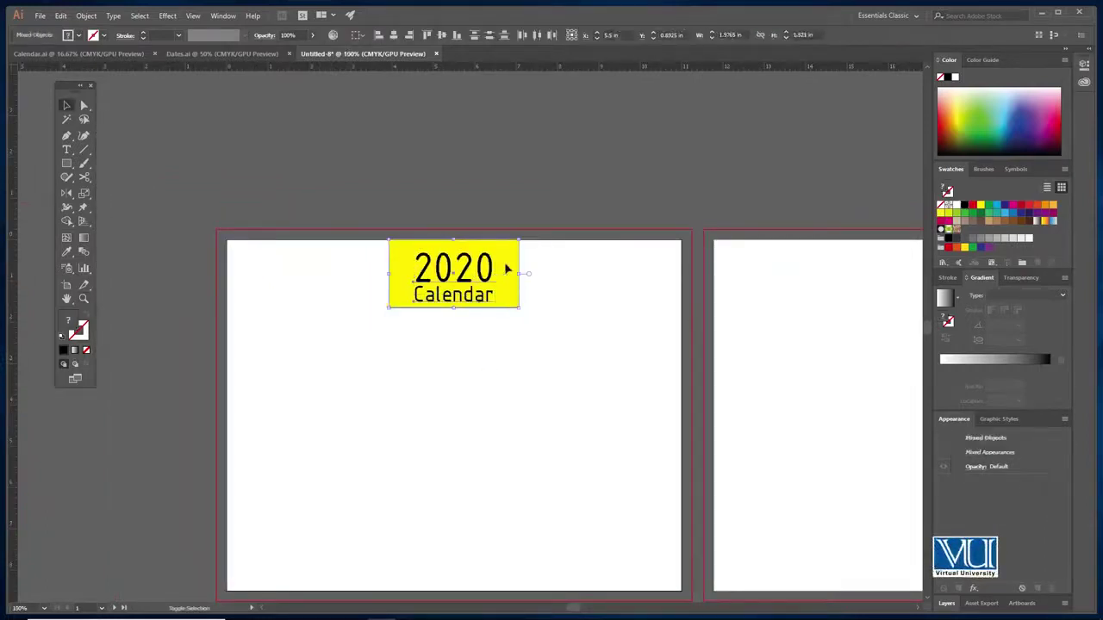
{"action": "key", "text": "ctrl+g"}
{"action": "left_click", "coordinate": [506, 195]}
{"action": "key", "text": "z"}
{"action": "left_click", "coordinate": [454, 399], "text": "alt"}
{"action": "left_click", "coordinate": [454, 399]}
{"action": "key", "text": "v"}
{"action": "left_click_drag", "start_coordinate": [473, 227], "coordinate": [399, 315]}
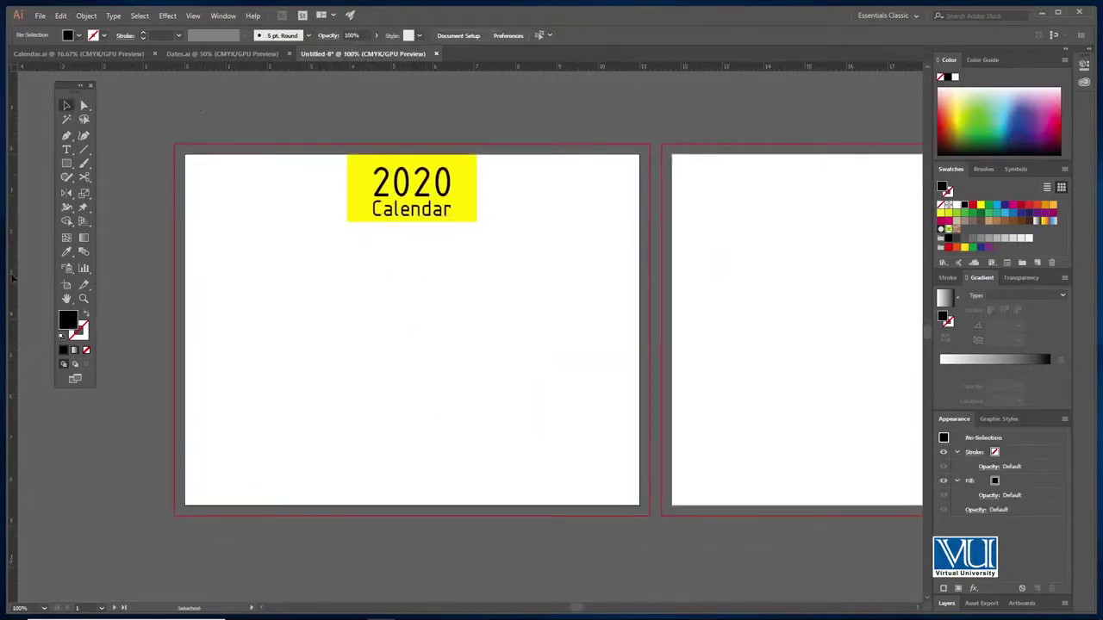
- Place vertical guides inside the left and right edges of the first artboard at about 0.63 in and 10.39 in
{"action": "left_click_drag", "start_coordinate": [115, 274], "coordinate": [210, 272]}
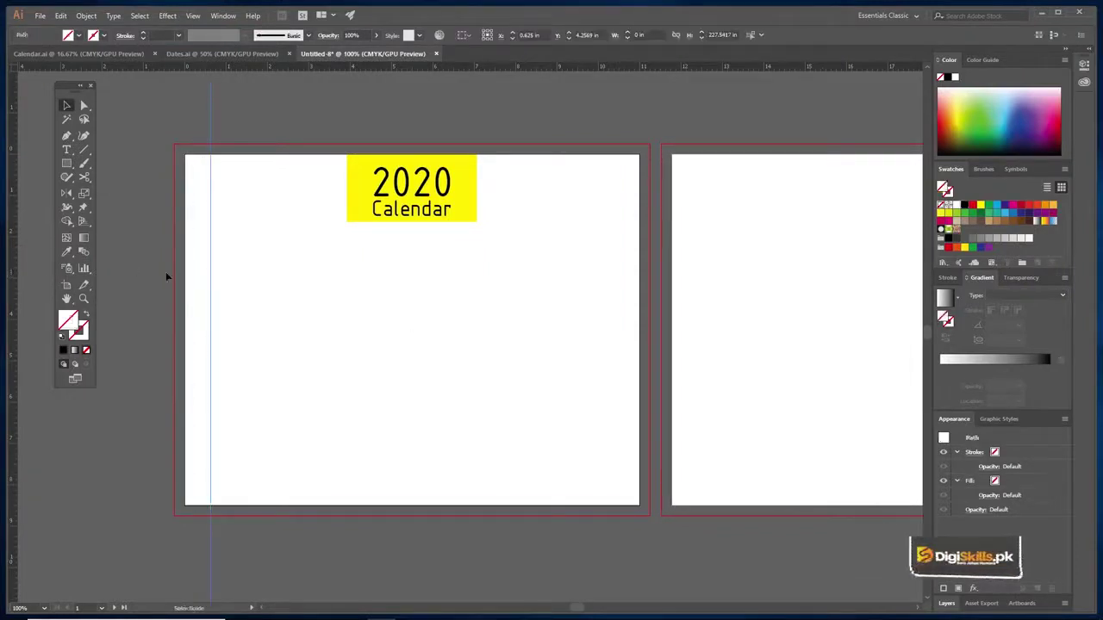
{"action": "left_click_drag", "start_coordinate": [609, 274], "coordinate": [634, 280]}
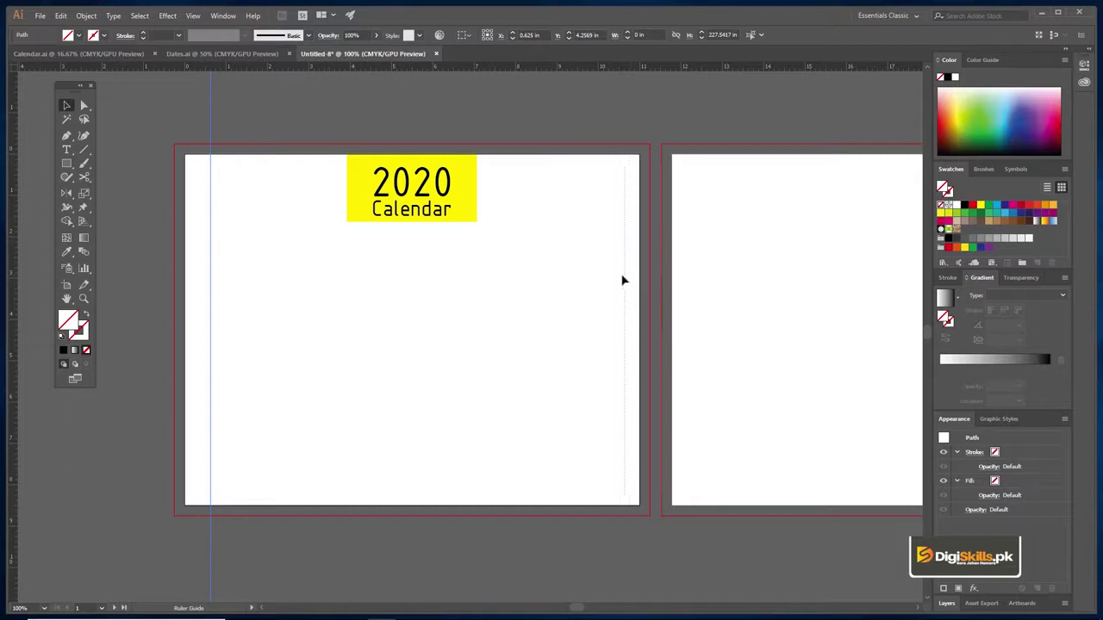
{"action": "left_click_drag", "start_coordinate": [620, 280], "coordinate": [621, 280]}
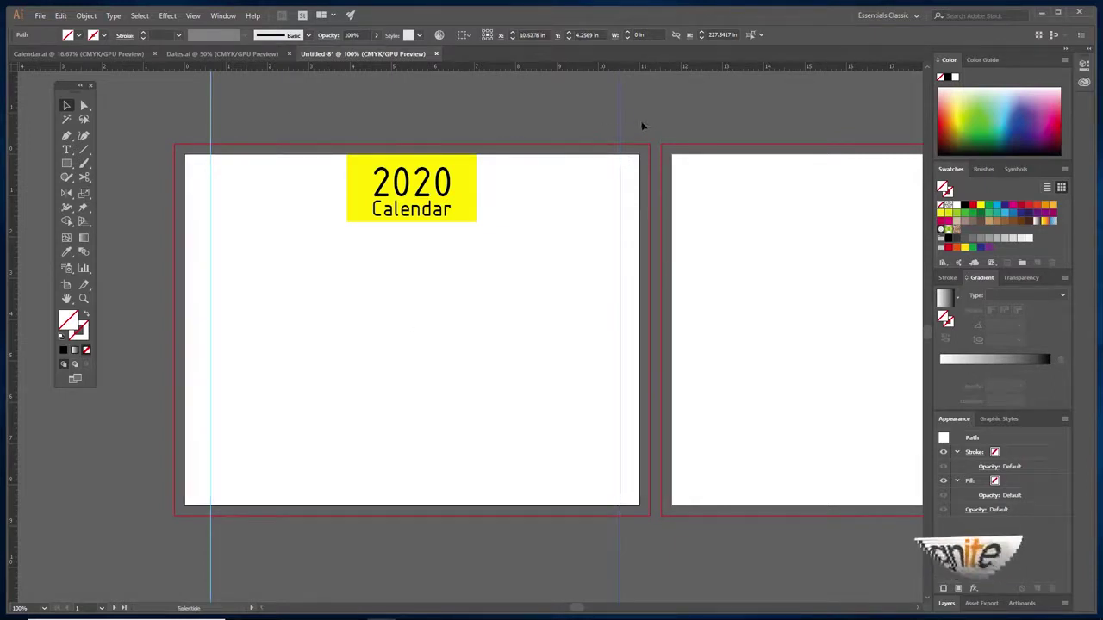
{"action": "mouse_move", "coordinate": [620, 122]}
{"action": "left_mouse_down"}
{"action": "mouse_move", "coordinate": [628, 117]}
{"action": "mouse_move", "coordinate": [615, 122]}
{"action": "left_mouse_up"}
{"action": "left_click_drag", "start_coordinate": [495, 194], "coordinate": [503, 181]}
{"action": "left_click", "coordinate": [435, 298], "text": "ctrl+alt"}
{"action": "left_click_drag", "start_coordinate": [481, 296], "coordinate": [457, 238]}
{"action": "left_click", "coordinate": [428, 284], "text": "ctrl"}
{"action": "key", "text": "v"}
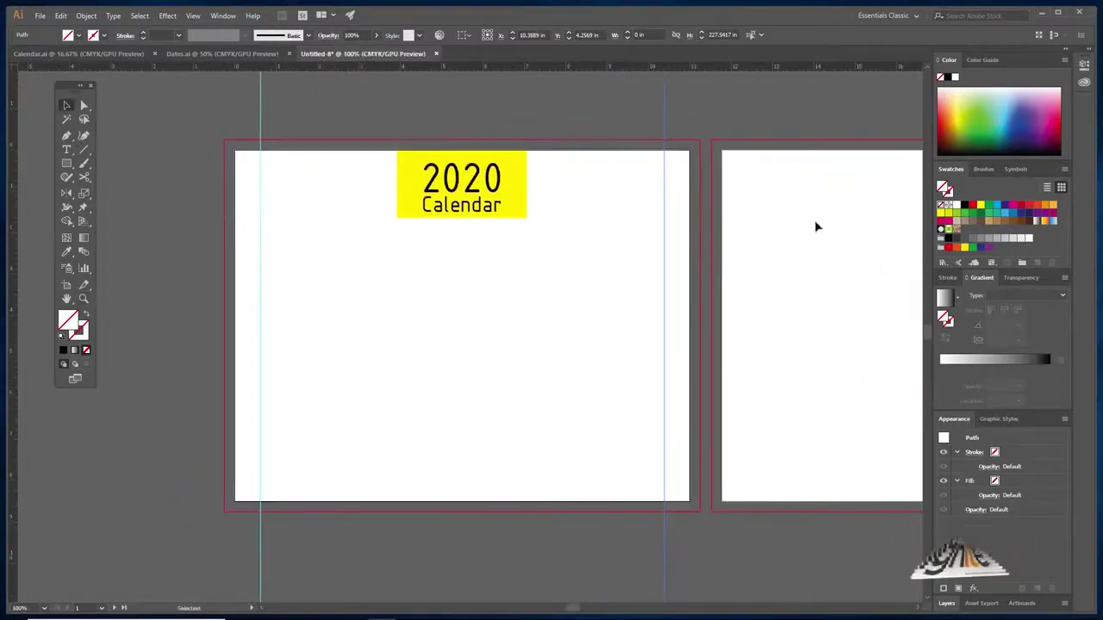
{"action": "left_click", "coordinate": [510, 114]}
- Draw a red-filled rectangle about 2.42 by 2.19 in below the yellow title block on the first artboard
{"action": "left_click_drag", "start_coordinate": [459, 261], "coordinate": [454, 250]}
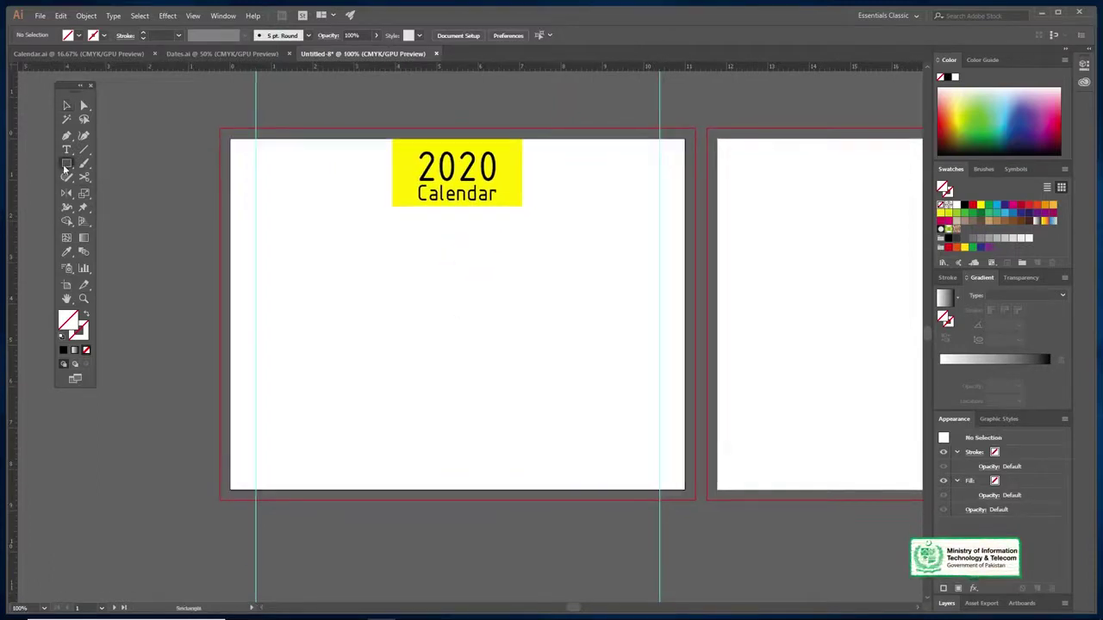
{"action": "left_click_drag", "start_coordinate": [276, 238], "coordinate": [388, 323]}
{"action": "left_click_drag", "start_coordinate": [288, 244], "coordinate": [388, 333]}
{"action": "key", "text": "v"}
{"action": "left_click", "coordinate": [78, 36]}
{"action": "left_click", "coordinate": [45, 56]}
- Duplicate the red rectangle twice to form a row of three and distribute them with even horizontal spacing
{"action": "left_click_drag", "start_coordinate": [351, 278], "coordinate": [463, 285]}
{"action": "key", "text": "ctrl+d"}
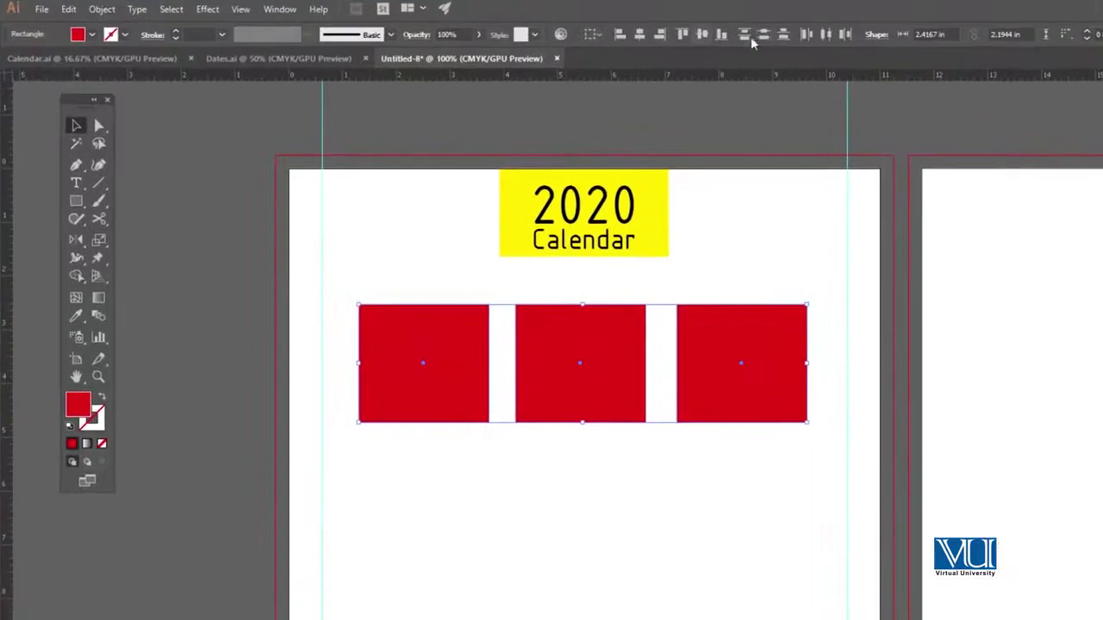
{"action": "left_click", "coordinate": [825, 35]}
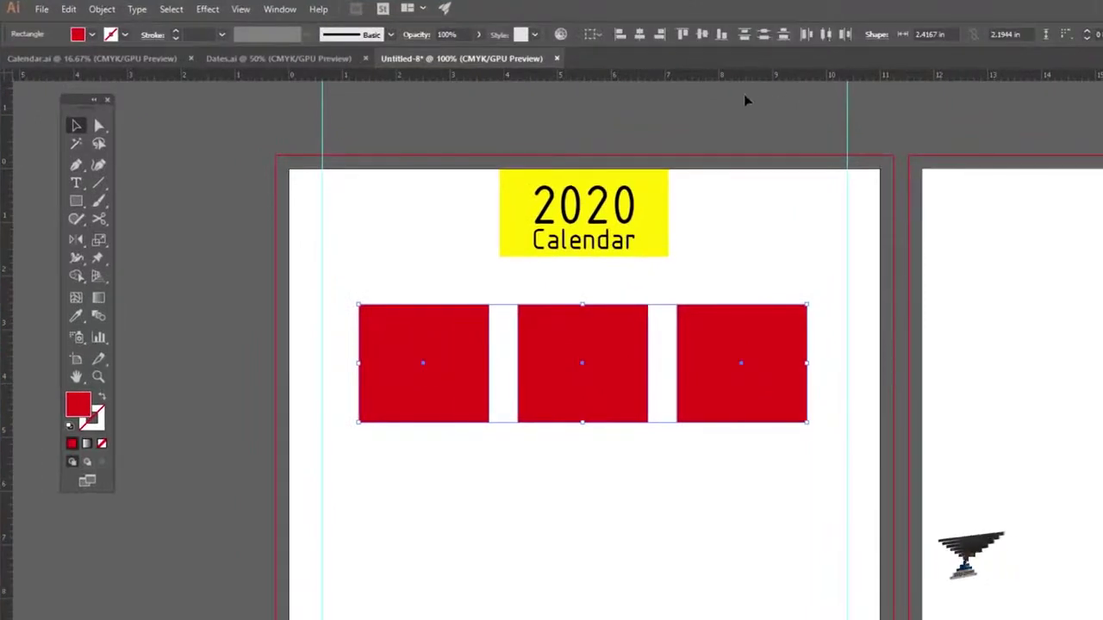
{"action": "left_click", "coordinate": [603, 276]}
- Copy the row of three red rectangles directly below as a second row and group all six
{"action": "left_click", "coordinate": [451, 354]}
{"action": "left_click", "coordinate": [582, 355], "text": "shift"}
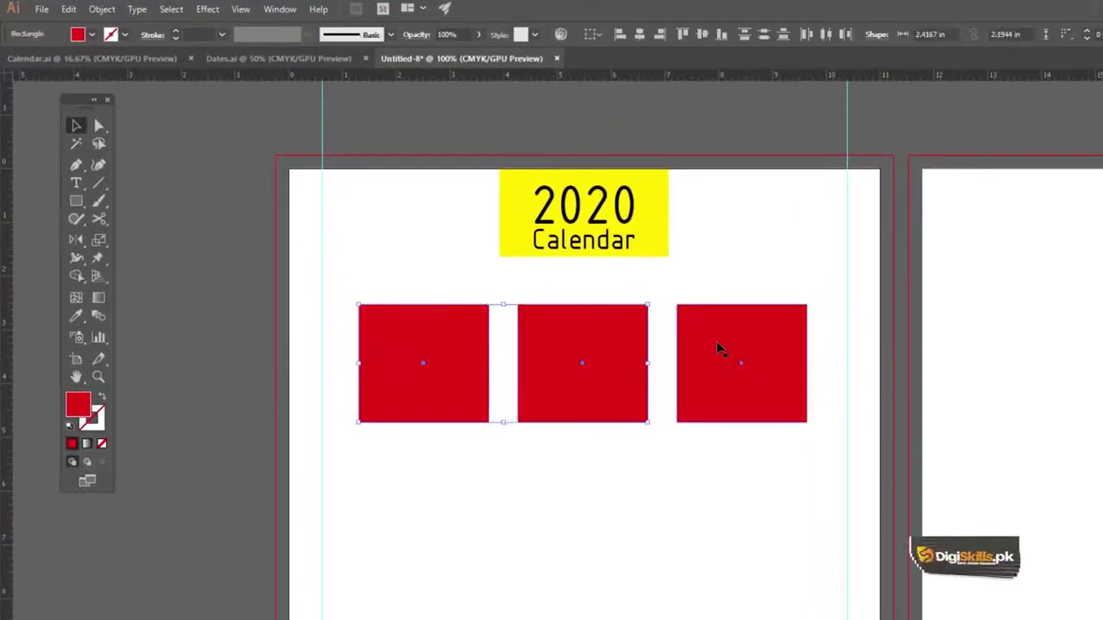
{"action": "left_click_drag", "start_coordinate": [728, 349], "coordinate": [719, 493]}
{"action": "left_click", "coordinate": [724, 383], "text": "shift"}
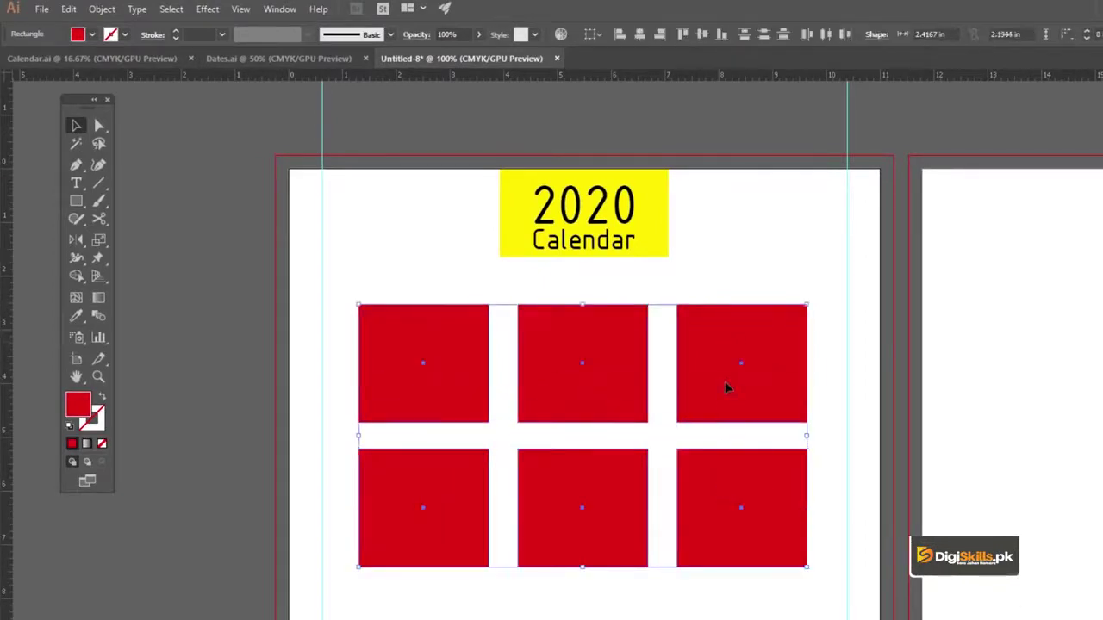
{"action": "key", "text": "ctrl+g"}
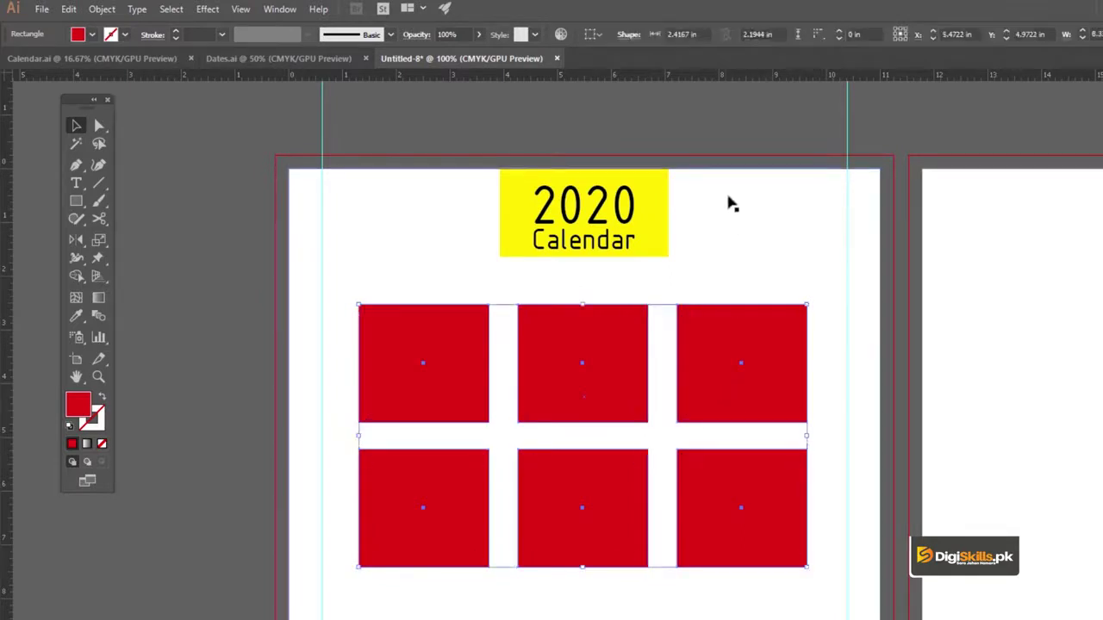
- Centre the group of six red rectangles horizontally on the page, using the page background rectangle as the key object
{"action": "left_click", "coordinate": [734, 177]}
{"action": "left_click", "coordinate": [734, 321]}
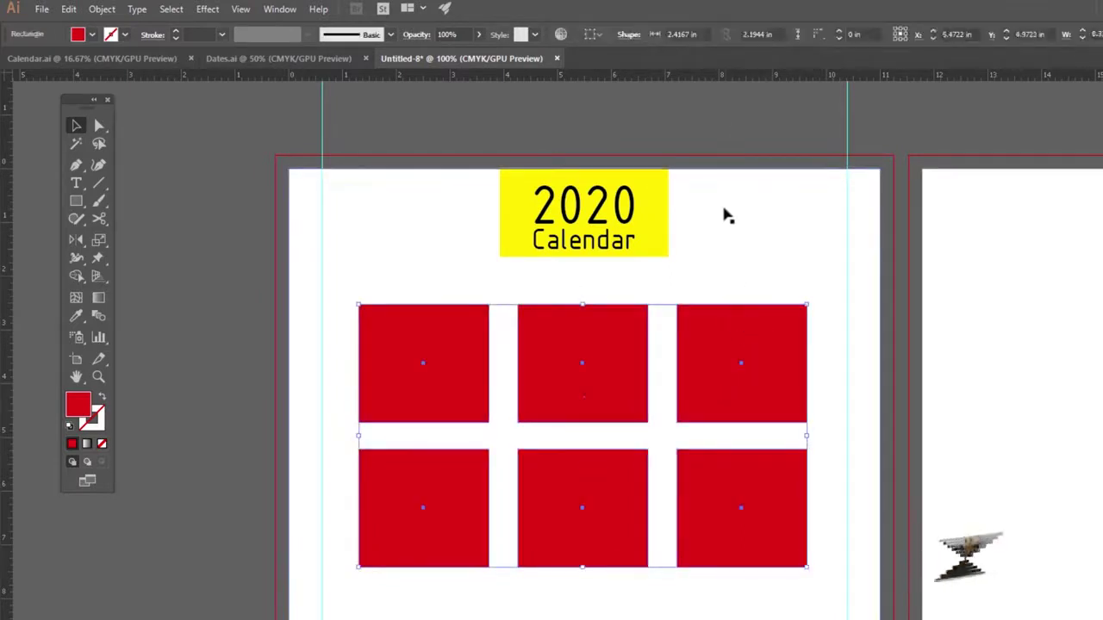
{"action": "left_click", "coordinate": [732, 176], "text": "shift"}
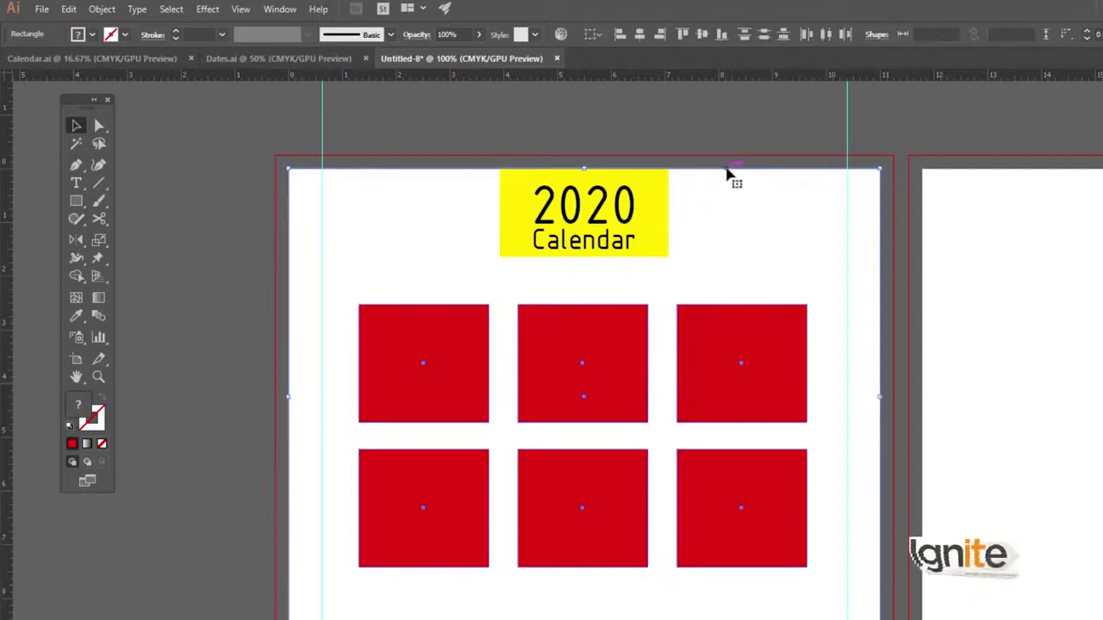
{"action": "left_click", "coordinate": [726, 176]}
{"action": "left_click", "coordinate": [640, 35]}
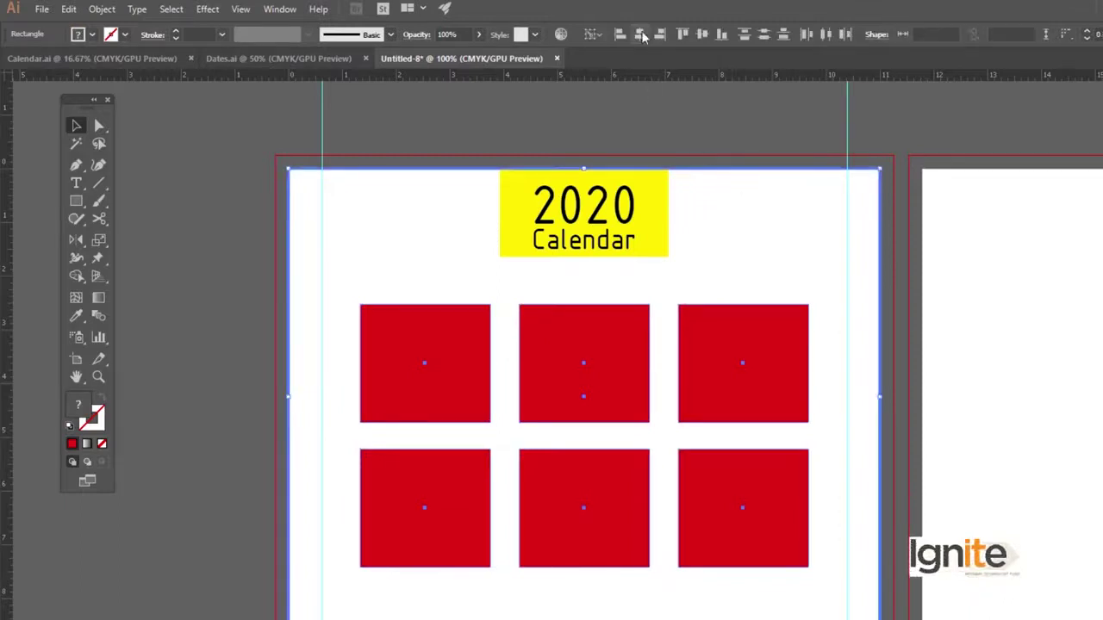
{"action": "left_click", "coordinate": [643, 111]}
- Nudge the grid of red rectangles slightly upward toward the yellow title block
{"action": "key", "text": "z"}
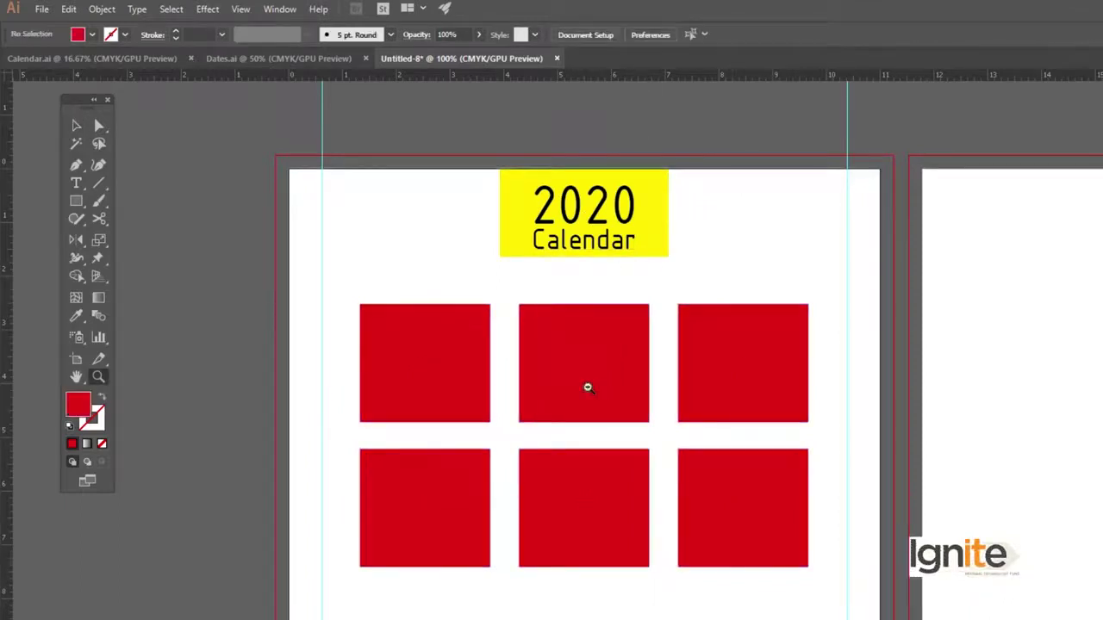
{"action": "left_click", "coordinate": [590, 389], "text": "alt"}
{"action": "left_click_drag", "start_coordinate": [617, 393], "coordinate": [584, 338]}
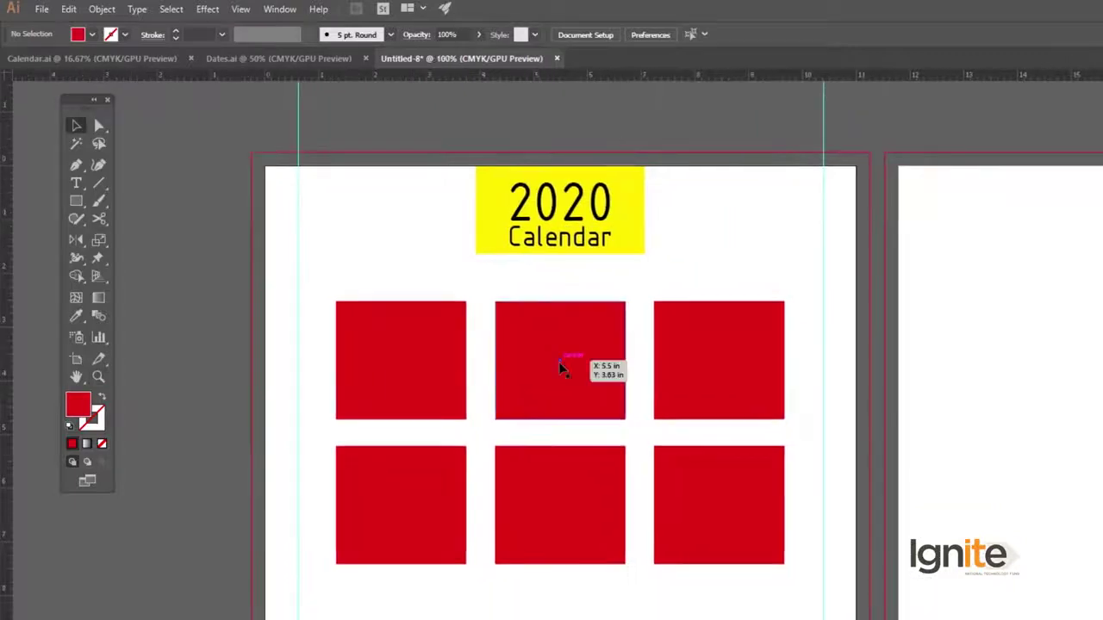
{"action": "left_click", "coordinate": [559, 363]}
{"action": "key", "text": "shift+Up"}
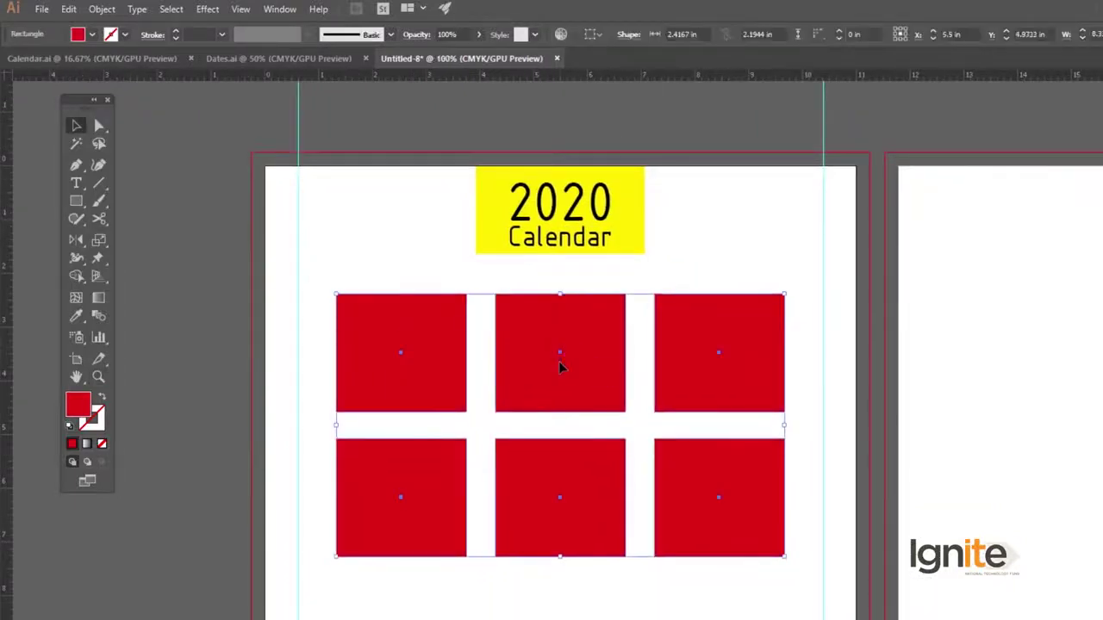
- Copy the green tourism corporation logo from the first page of Calendar.ai into Untitled-8 and scale it to about 2.07 in wide
{"action": "left_click", "coordinate": [232, 63]}
{"action": "left_click", "coordinate": [129, 58]}
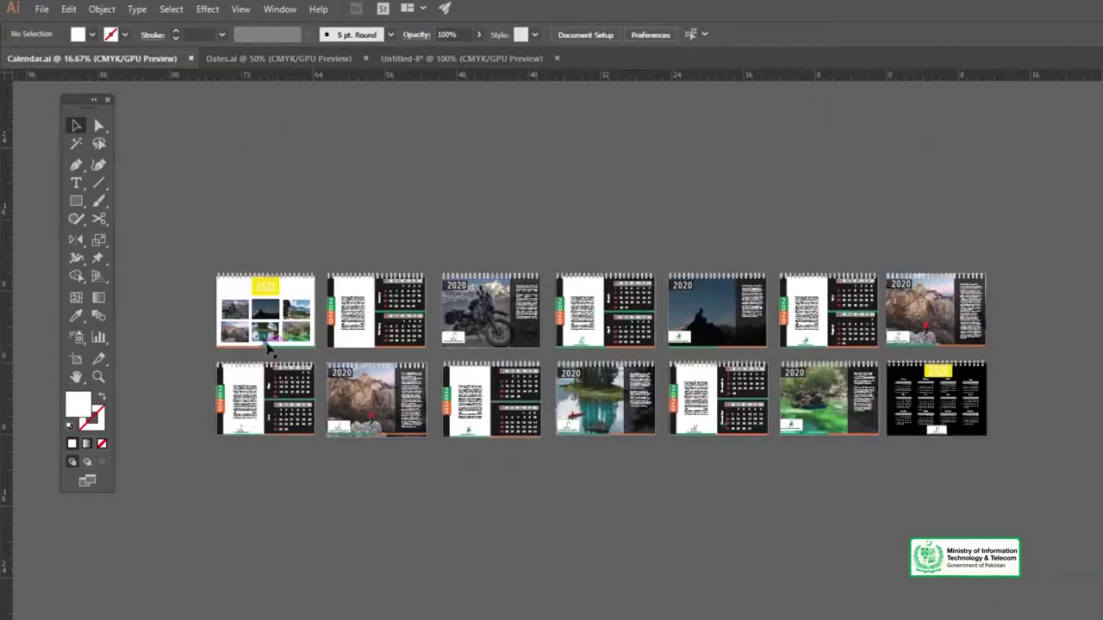
{"action": "left_click", "coordinate": [268, 345]}
{"action": "left_click", "coordinate": [410, 62]}
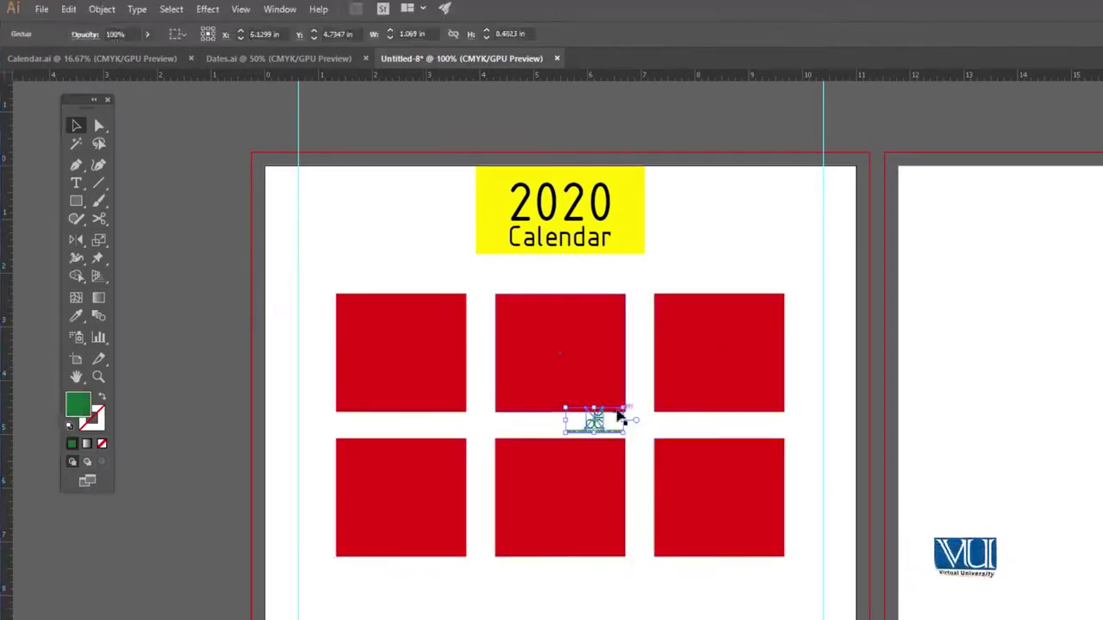
{"action": "left_click_drag", "start_coordinate": [624, 408], "coordinate": [650, 395]}
- Move the logo down and slightly left into the space beneath the middle column of red rectangles
{"action": "key", "text": "shift+Down"}
{"action": "key", "text": "shift+Down"}
{"action": "key", "text": "shift+Down"}
{"action": "key", "text": "shift+Down"}
{"action": "key", "text": "shift+Down"}
{"action": "key", "text": "shift+Down"}
{"action": "key", "text": "shift+Down"}
{"action": "key", "text": "shift+Down"}
{"action": "key", "text": "shift+Down"}
{"action": "key", "text": "shift+Down"}
{"action": "key", "text": "shift+Down"}
{"action": "key", "text": "shift+Down"}
{"action": "key", "text": "shift+Down"}
{"action": "key", "text": "shift+Down"}
{"action": "key", "text": "shift+Down"}
{"action": "key", "text": "shift+Down"}
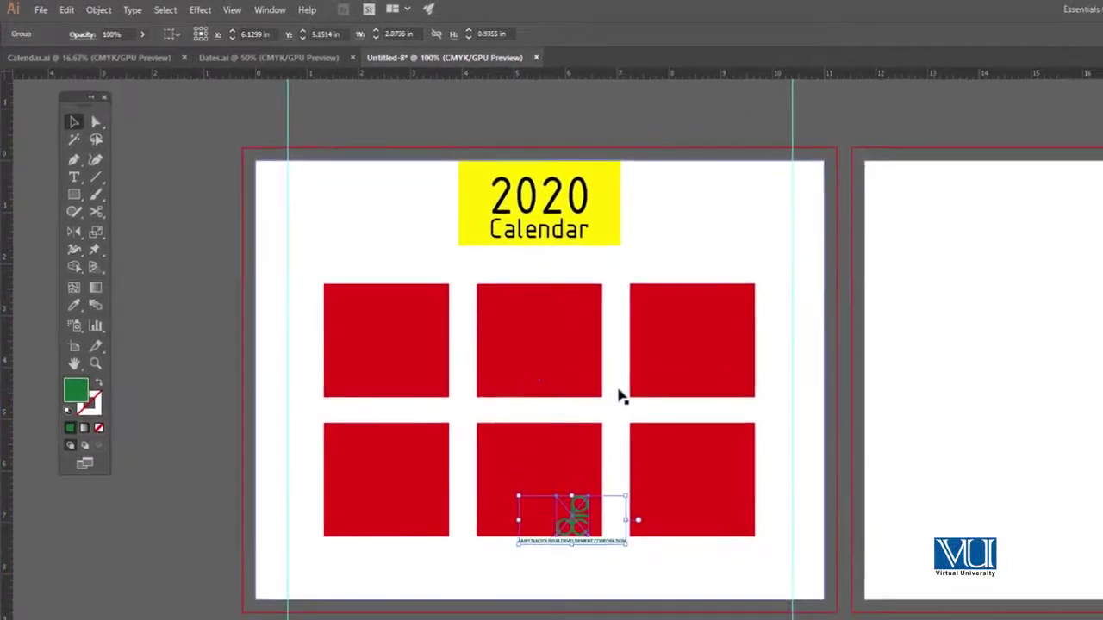
{"action": "key", "text": "shift+Down"}
{"action": "key", "text": "shift+Down"}
{"action": "key", "text": "shift+Down"}
{"action": "key", "text": "shift+Down"}
{"action": "key", "text": "shift+Down"}
{"action": "key", "text": "shift+Down"}
{"action": "key", "text": "shift+Down"}
{"action": "key", "text": "shift+Left"}
{"action": "key", "text": "shift+Left"}
{"action": "key", "text": "shift+Left"}
{"action": "key", "text": "shift+Left"}
{"action": "key", "text": "shift+Left"}
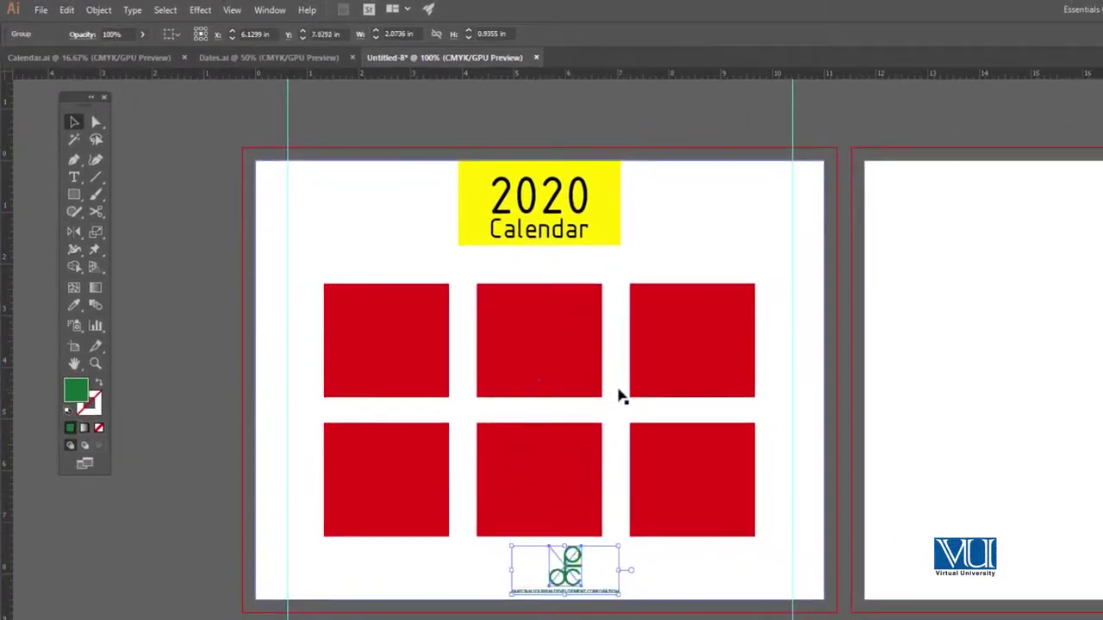
- Centre the logo horizontally on the page, using the page background rectangle as the key object
{"action": "key", "text": "z"}
{"action": "left_click_drag", "start_coordinate": [504, 529], "coordinate": [574, 432]}
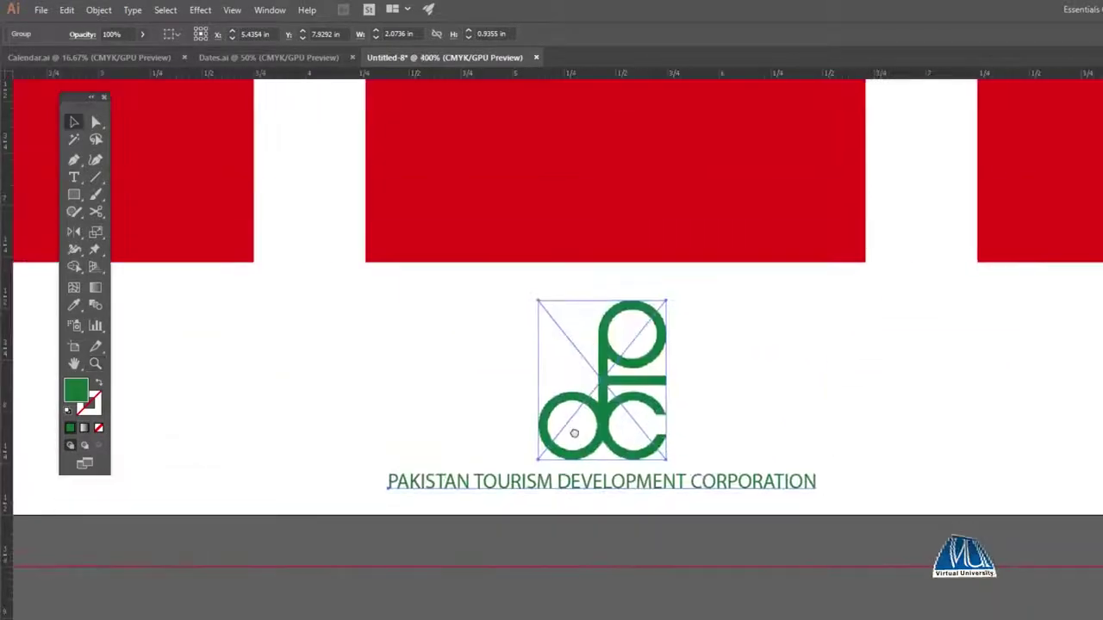
{"action": "left_click", "coordinate": [573, 433], "text": "alt"}
{"action": "left_click", "coordinate": [574, 426], "text": "alt"}
{"action": "left_click", "coordinate": [579, 429], "text": "alt"}
{"action": "key", "text": "v"}
{"action": "left_click_drag", "start_coordinate": [584, 381], "coordinate": [590, 440]}
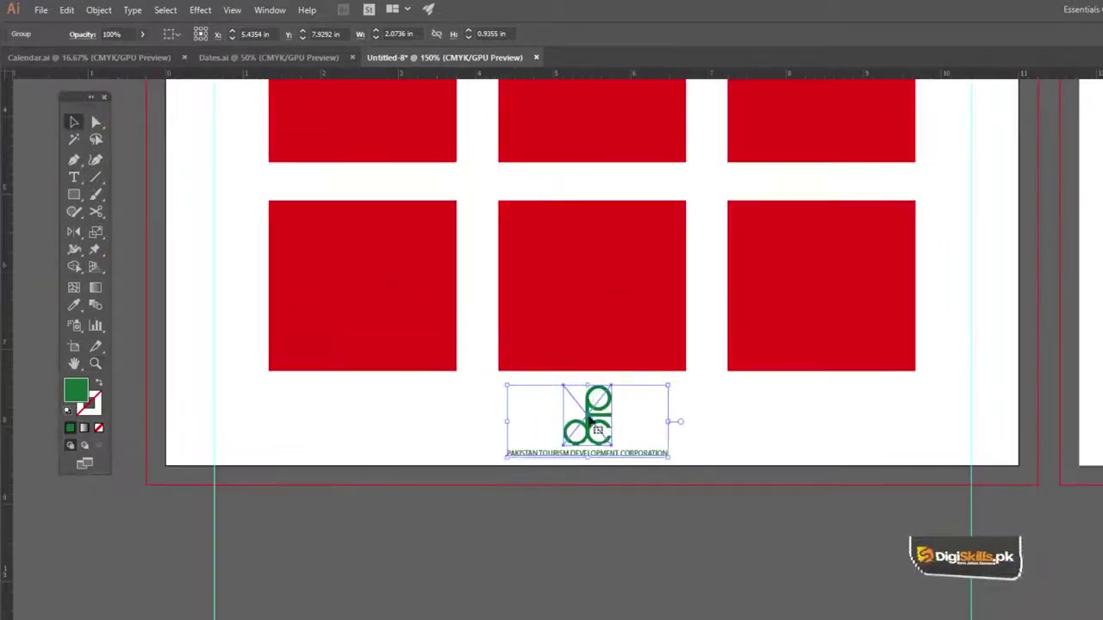
{"action": "left_click", "coordinate": [436, 438], "text": "shift"}
{"action": "left_click", "coordinate": [435, 435]}
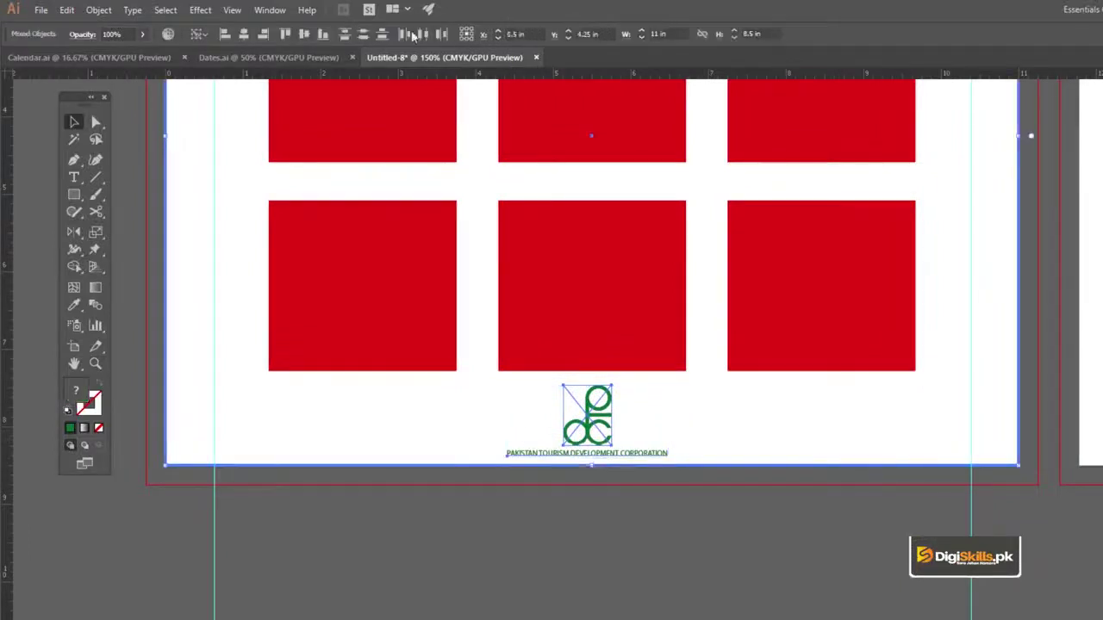
{"action": "left_click", "coordinate": [246, 36]}
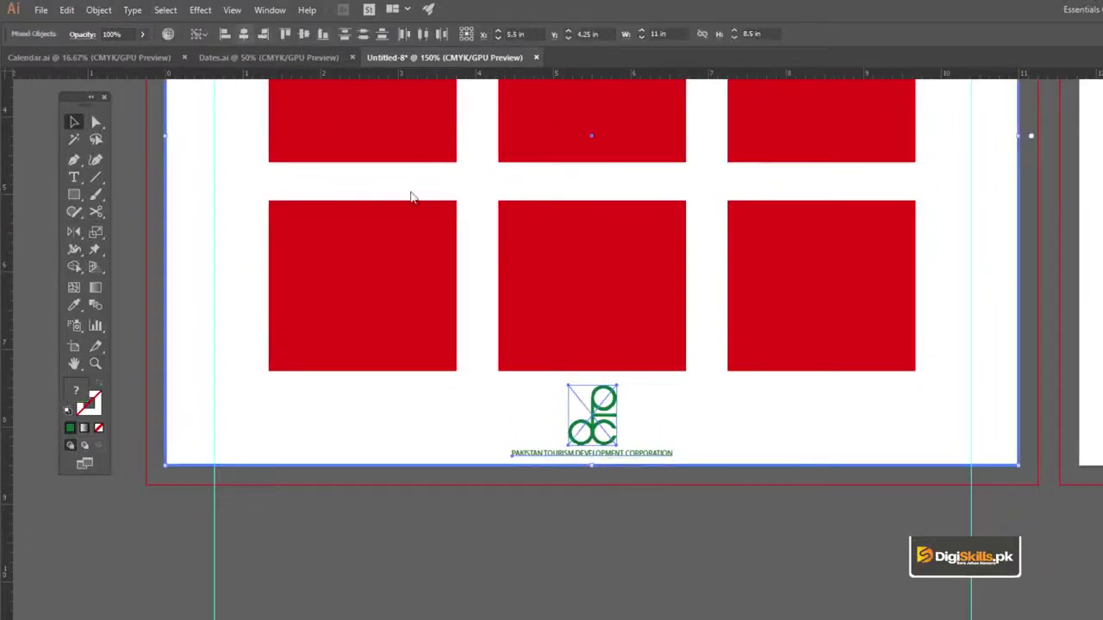
{"action": "left_click", "coordinate": [611, 492]}
- Nudge the logo slightly upward, closer to the lower row of red rectangles
{"action": "left_click", "coordinate": [582, 432]}
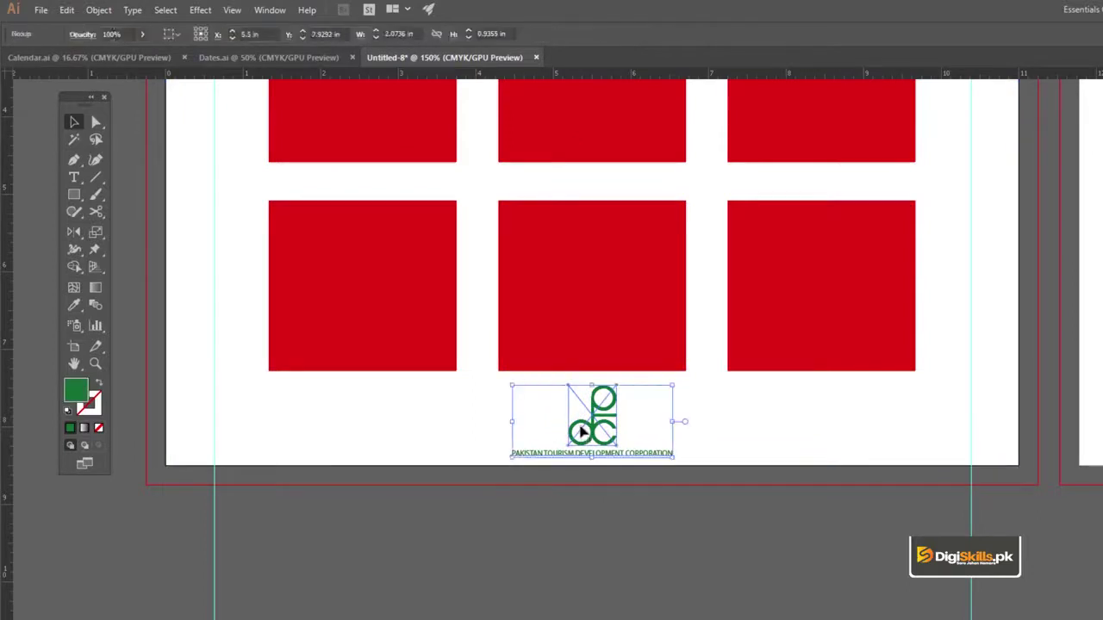
{"action": "key", "text": "Up"}
{"action": "left_click", "coordinate": [597, 280], "text": "ctrl+alt"}
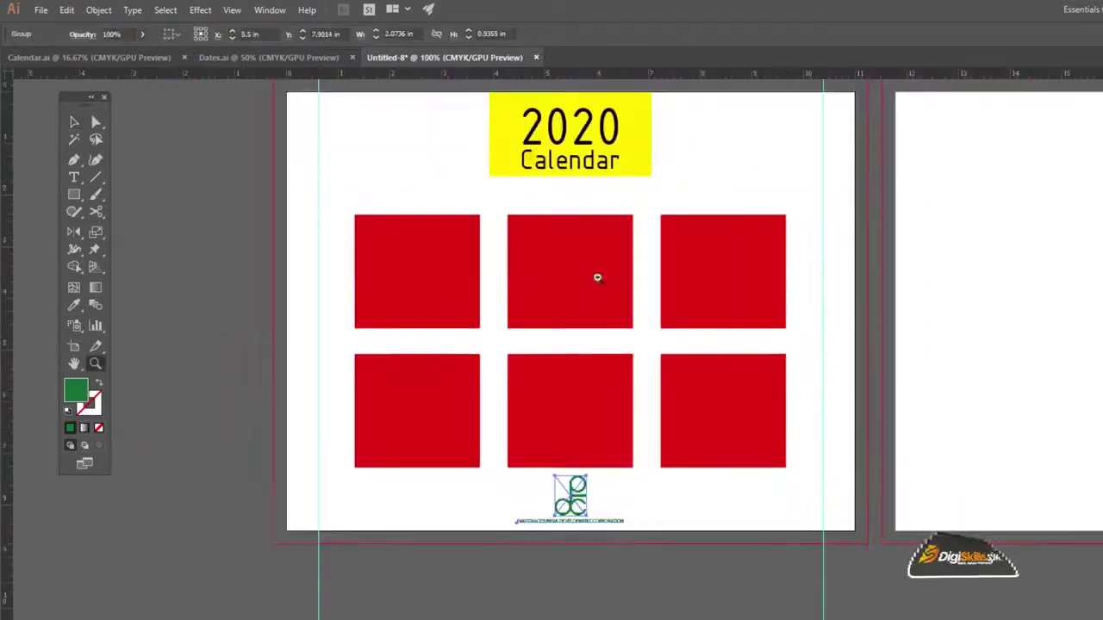
{"action": "left_click", "coordinate": [593, 312], "text": "ctrl+alt"}
{"action": "left_click_drag", "start_coordinate": [557, 402], "coordinate": [564, 423]}
{"action": "left_click", "coordinate": [573, 470], "text": "ctrl"}
{"action": "key", "text": "v"}
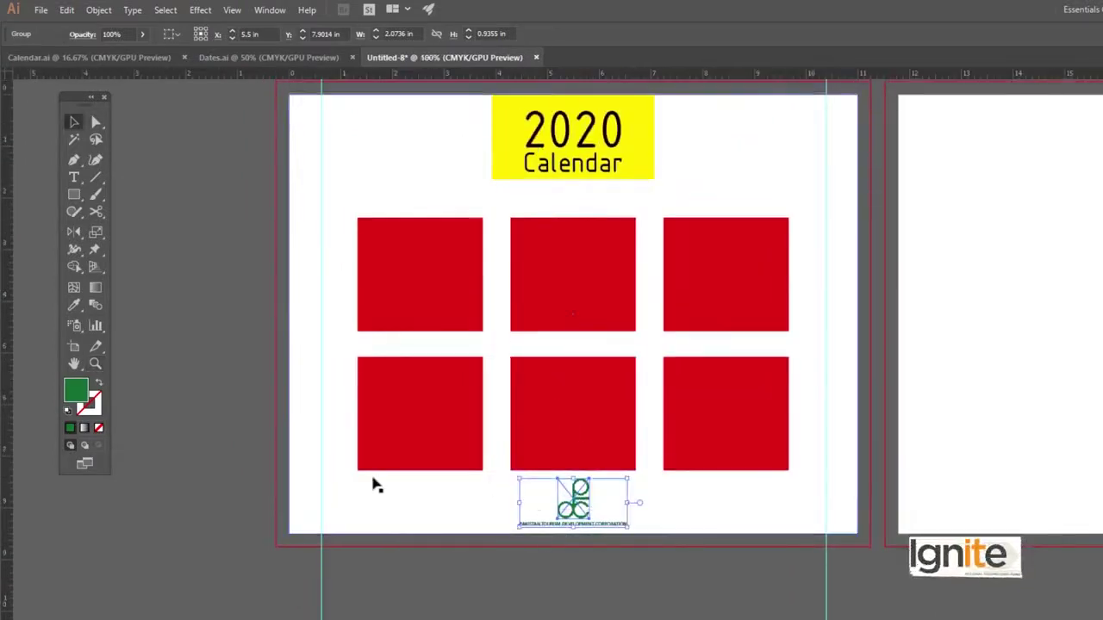
- Draw a green strip about 5.76 by 0.16 in along the page's bottom edge, starting at its left edge
{"action": "key", "text": "z"}
{"action": "left_click", "coordinate": [529, 509]}
{"action": "left_click_drag", "start_coordinate": [559, 403], "coordinate": [553, 422]}
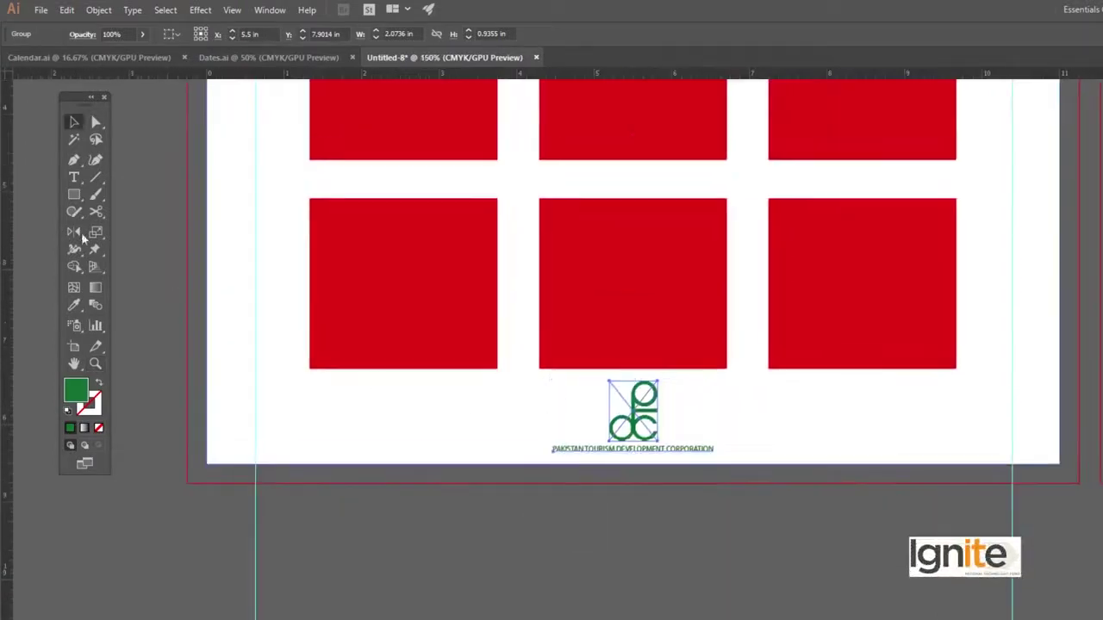
{"action": "key", "text": "v"}
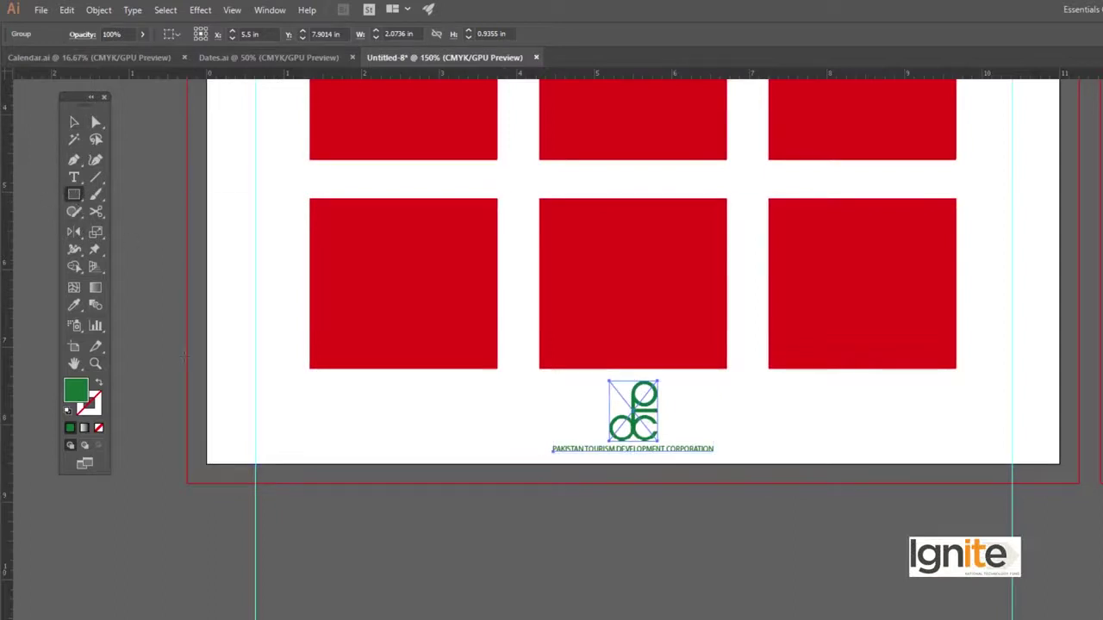
{"action": "left_click_drag", "start_coordinate": [207, 452], "coordinate": [652, 464]}
{"action": "key", "text": "v"}
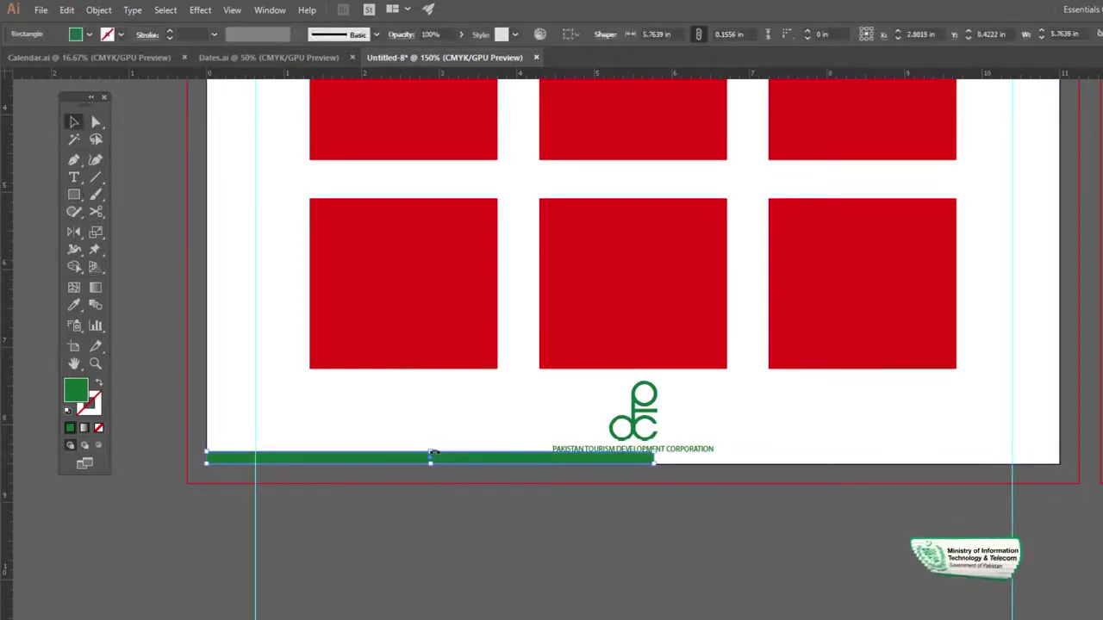
- Reduce the green strip's height to about 0.08 in, keeping its lower side on the page's bottom edge
{"action": "left_click_drag", "start_coordinate": [431, 455], "coordinate": [432, 462]}
{"action": "key", "text": "ctrl+shift+a"}
{"action": "key", "text": "z"}
{"action": "left_click", "coordinate": [432, 464]}
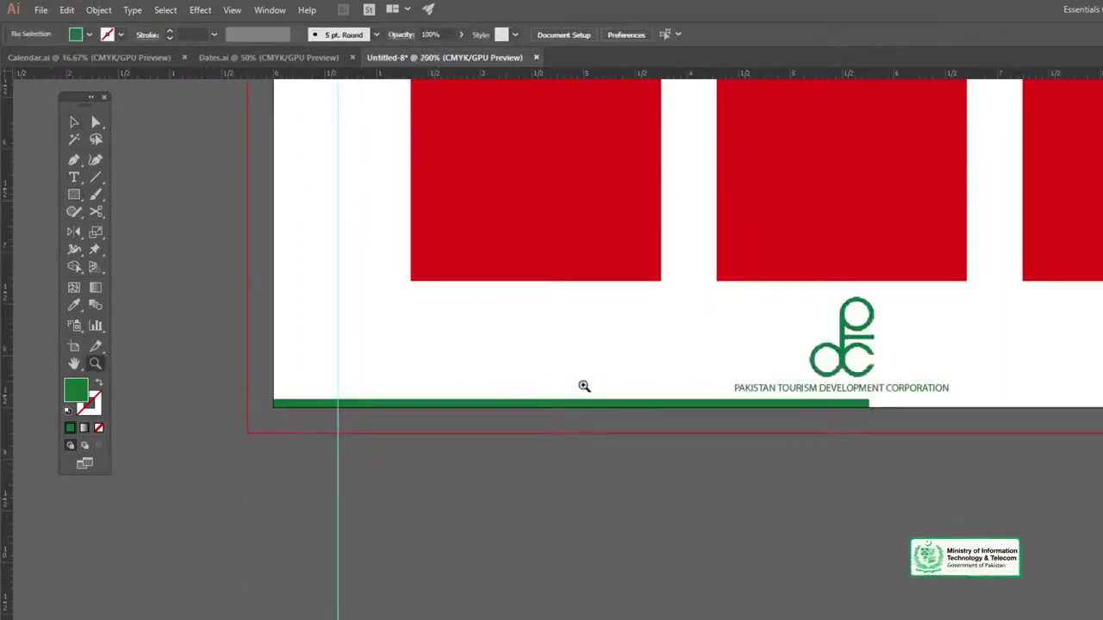
{"action": "left_click", "coordinate": [584, 387]}
{"action": "left_click", "coordinate": [579, 388]}
{"action": "key", "text": "v"}
{"action": "key", "text": "space"}
{"action": "left_click_drag", "start_coordinate": [406, 414], "coordinate": [601, 340]}
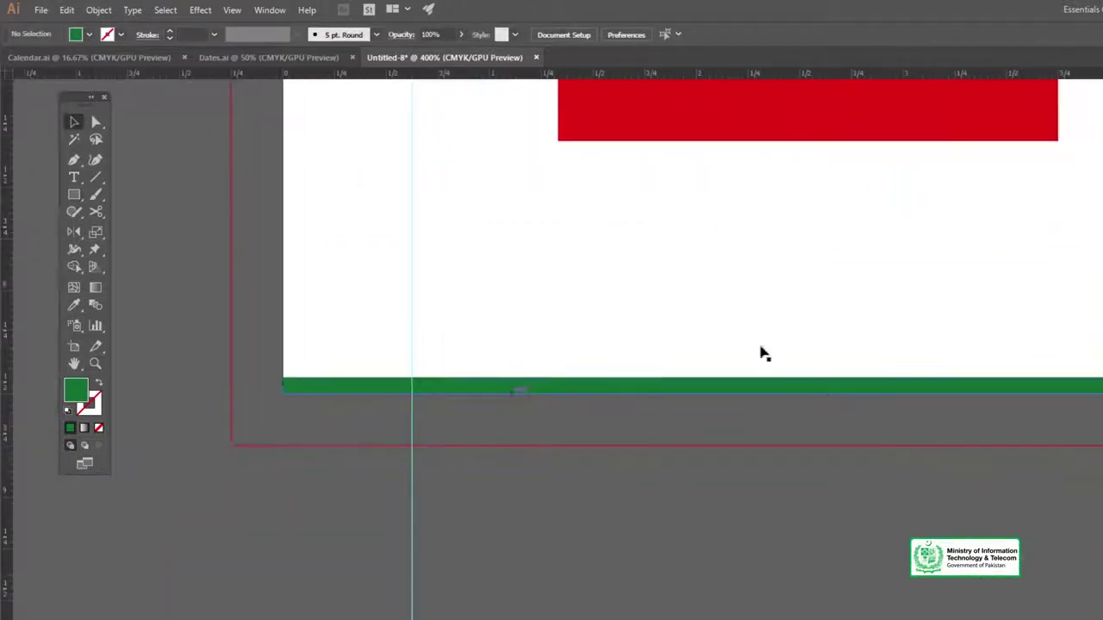
- Duplicate the thin green strip to the right along the page's bottom edge
{"action": "key", "text": "z"}
{"action": "left_click", "coordinate": [831, 323], "text": "alt"}
{"action": "left_click", "coordinate": [807, 323], "text": "alt"}
{"action": "key", "text": "v"}
{"action": "key", "text": "space"}
{"action": "left_click_drag", "start_coordinate": [824, 331], "coordinate": [551, 364]}
{"action": "key", "text": "z"}
{"action": "left_click", "coordinate": [552, 361], "text": "alt"}
{"action": "key", "text": "v"}
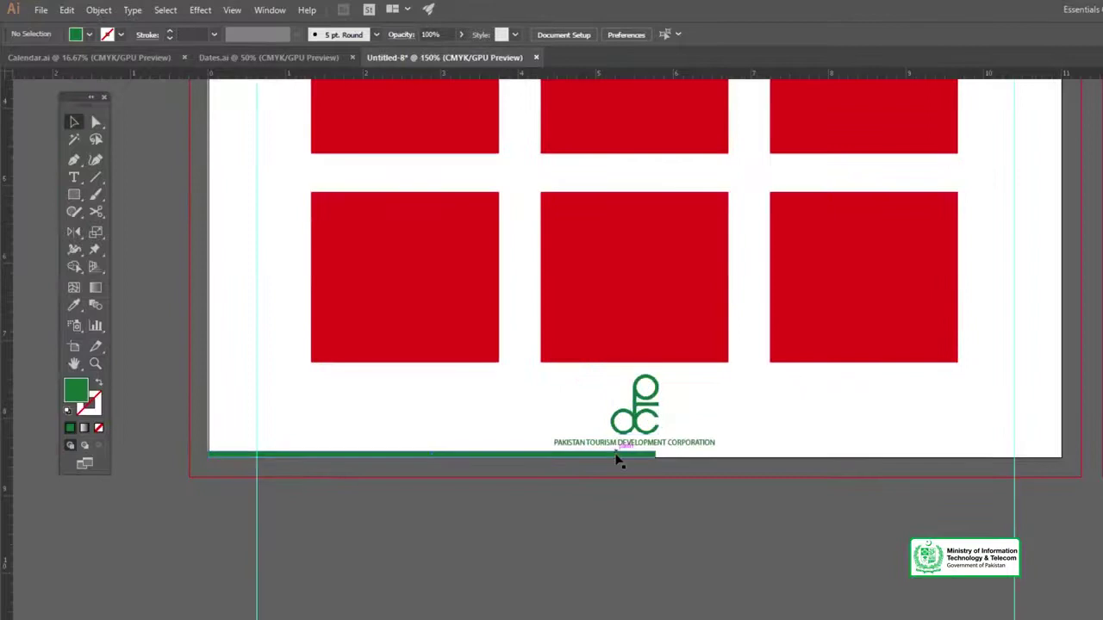
{"action": "left_click", "coordinate": [615, 455]}
{"action": "left_click_drag", "start_coordinate": [586, 457], "coordinate": [1006, 452]}
- Nudge the duplicate green strip to the right until it starts where the first strip ends
{"action": "key", "text": "z"}
{"action": "left_click", "coordinate": [775, 453]}
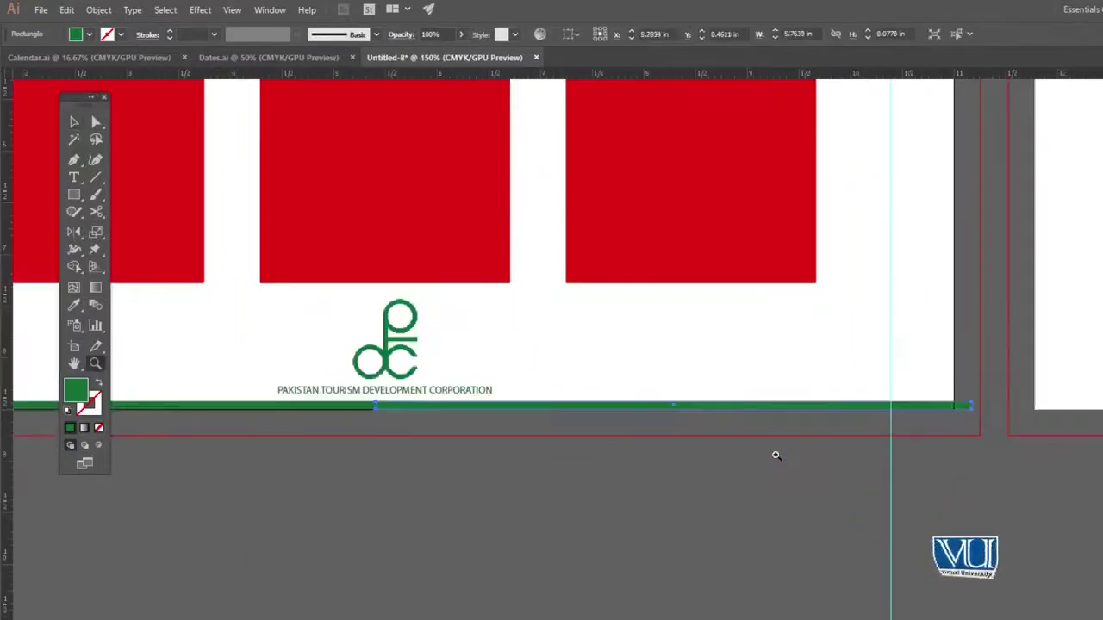
{"action": "left_click", "coordinate": [775, 453]}
{"action": "key", "text": "v"}
{"action": "left_click_drag", "start_coordinate": [623, 382], "coordinate": [863, 497]}
{"action": "key", "text": "Right"}
{"action": "key", "text": "Right"}
{"action": "key", "text": "Right"}
{"action": "key", "text": "Right"}
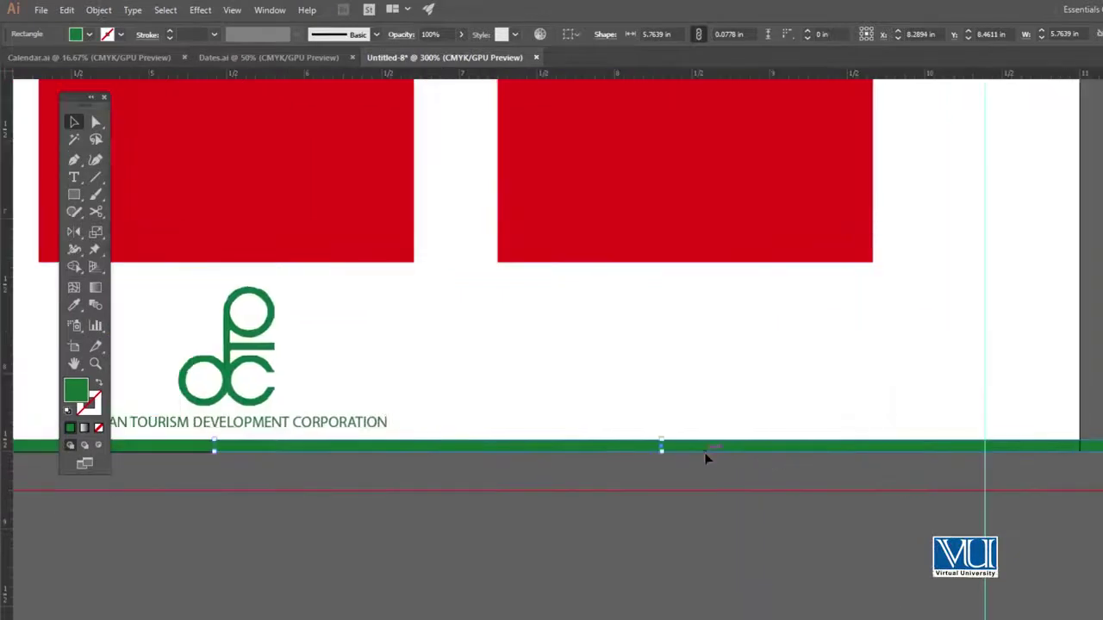
{"action": "key", "text": "Right"}
{"action": "key", "text": "Right"}
{"action": "key", "text": "Right"}
{"action": "key", "text": "Right"}
{"action": "key", "text": "Right"}
{"action": "key", "text": "Right"}
{"action": "key", "text": "Right"}
{"action": "key", "text": "Right"}
{"action": "key", "text": "Right"}
{"action": "key", "text": "Right"}
{"action": "left_click_drag", "start_coordinate": [939, 399], "coordinate": [790, 433]}
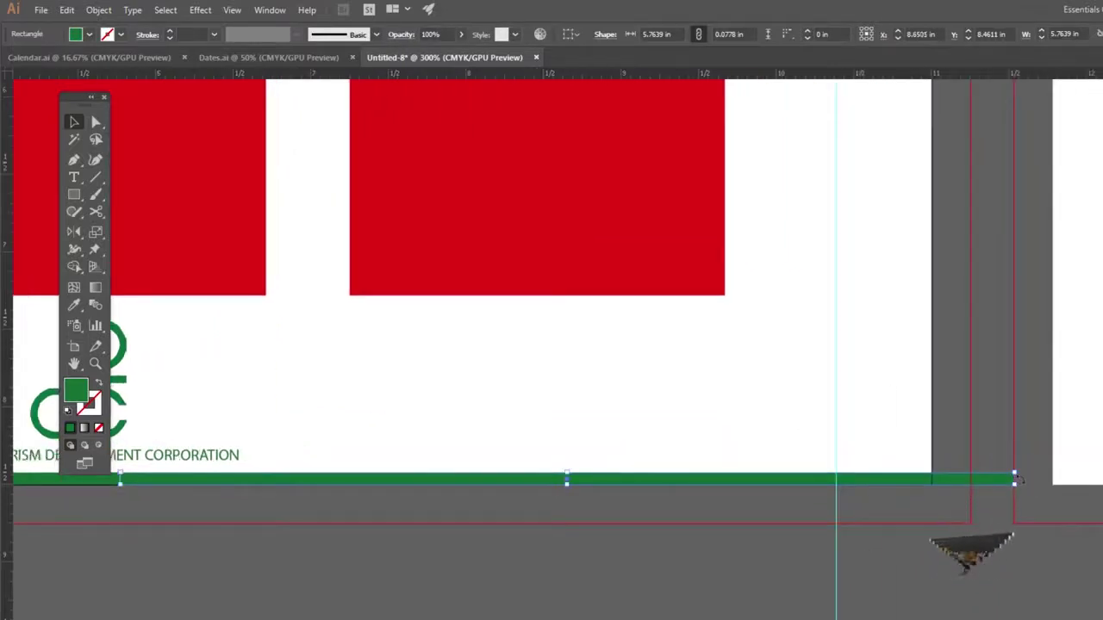
- Shorten the duplicate strip to about 5.23 in wide so it ends at the page's right edge
{"action": "key", "text": "z"}
{"action": "left_click", "coordinate": [988, 483]}
{"action": "left_click", "coordinate": [599, 405]}
{"action": "left_click", "coordinate": [600, 405]}
{"action": "key", "text": "v"}
{"action": "left_click_drag", "start_coordinate": [520, 407], "coordinate": [1050, 415]}
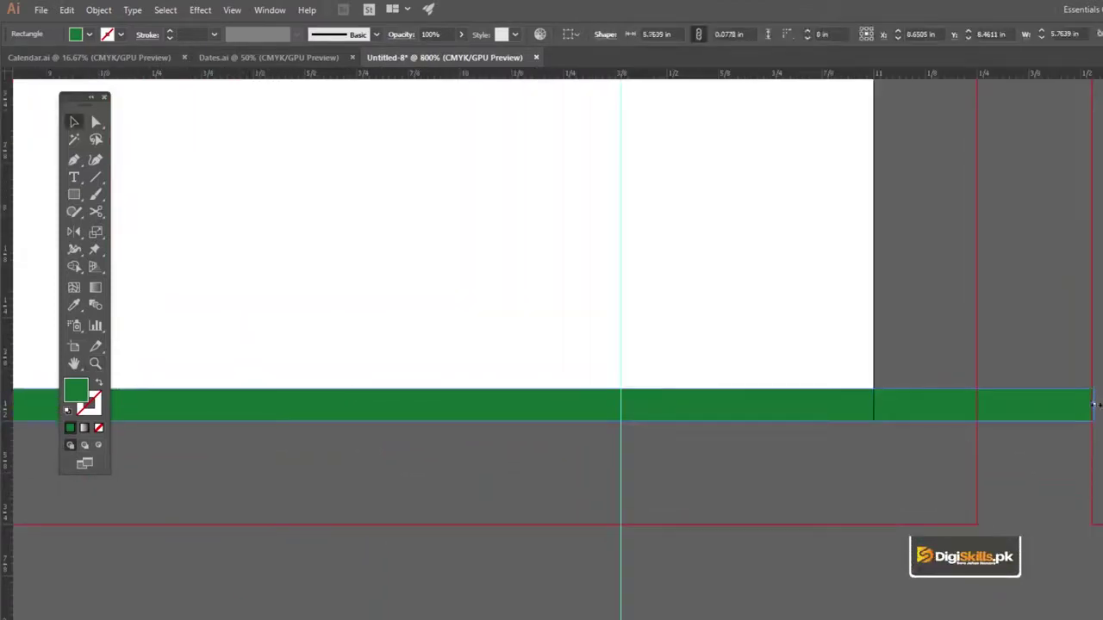
{"action": "left_click_drag", "start_coordinate": [966, 412], "coordinate": [873, 420]}
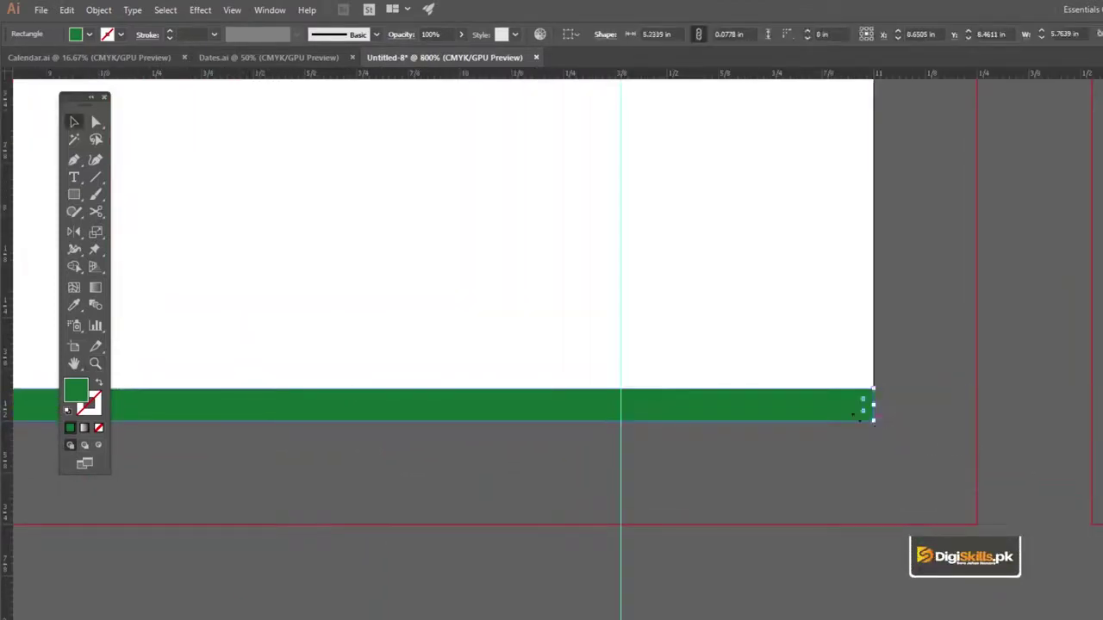
- Fill the right-hand strip along the page's bottom edge with orange and deselect it
{"action": "key", "text": "z"}
{"action": "left_click", "coordinate": [437, 288], "text": "alt"}
{"action": "left_click", "coordinate": [438, 287], "text": "alt"}
{"action": "left_click", "coordinate": [448, 298], "text": "alt"}
{"action": "left_click", "coordinate": [520, 352], "text": "alt"}
{"action": "key", "text": "v"}
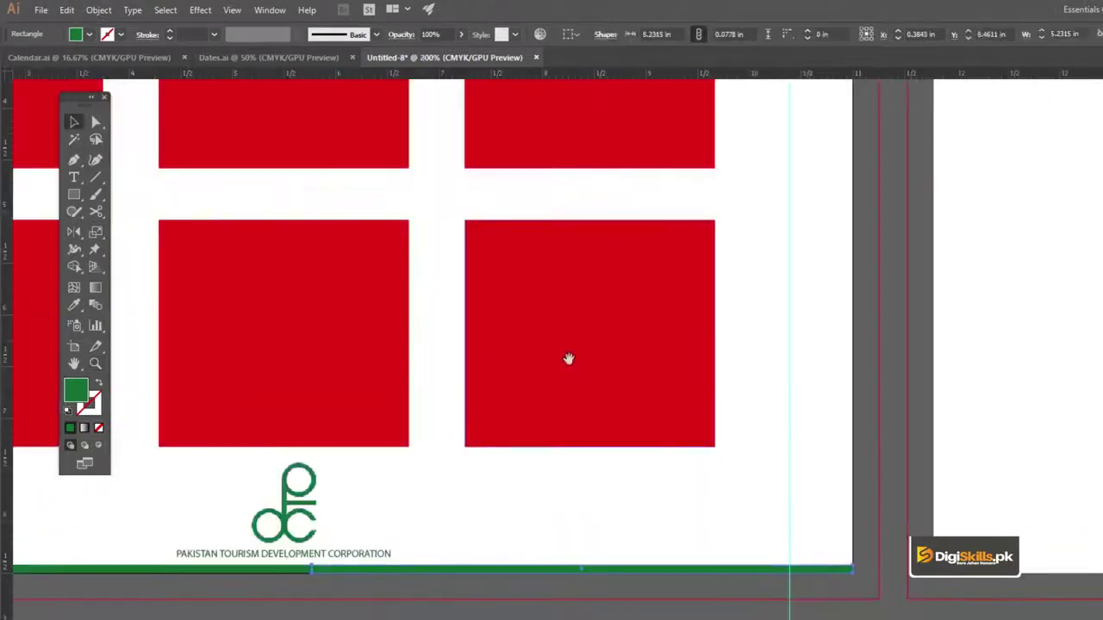
{"action": "left_click_drag", "start_coordinate": [565, 360], "coordinate": [699, 353]}
{"action": "key", "text": "ctrl+minus"}
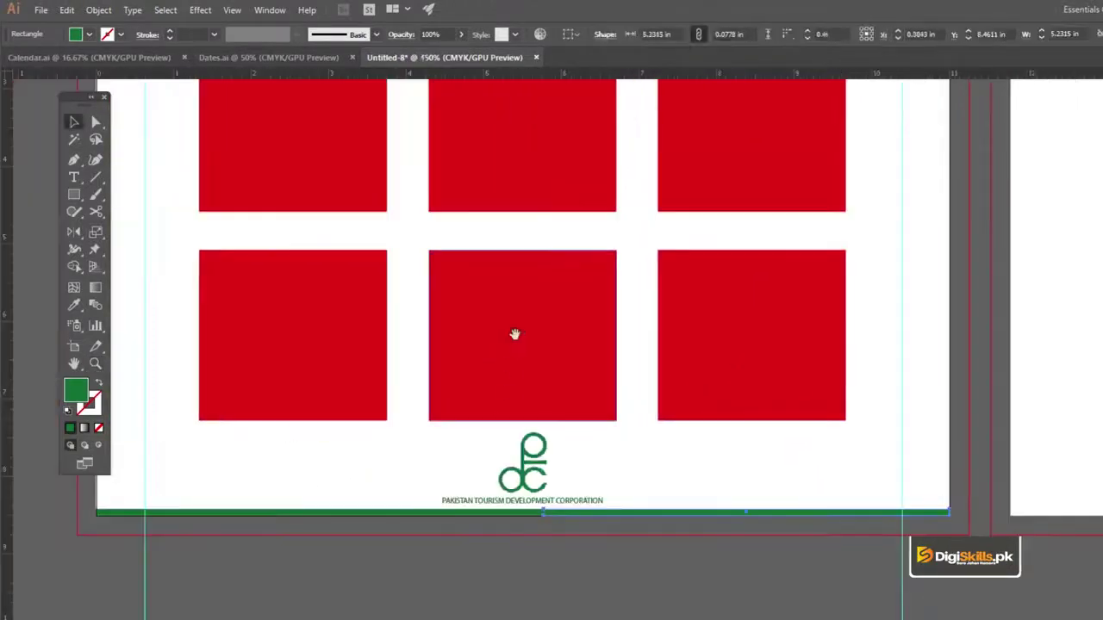
{"action": "left_click_drag", "start_coordinate": [514, 333], "coordinate": [528, 383]}
{"action": "left_click", "coordinate": [89, 34]}
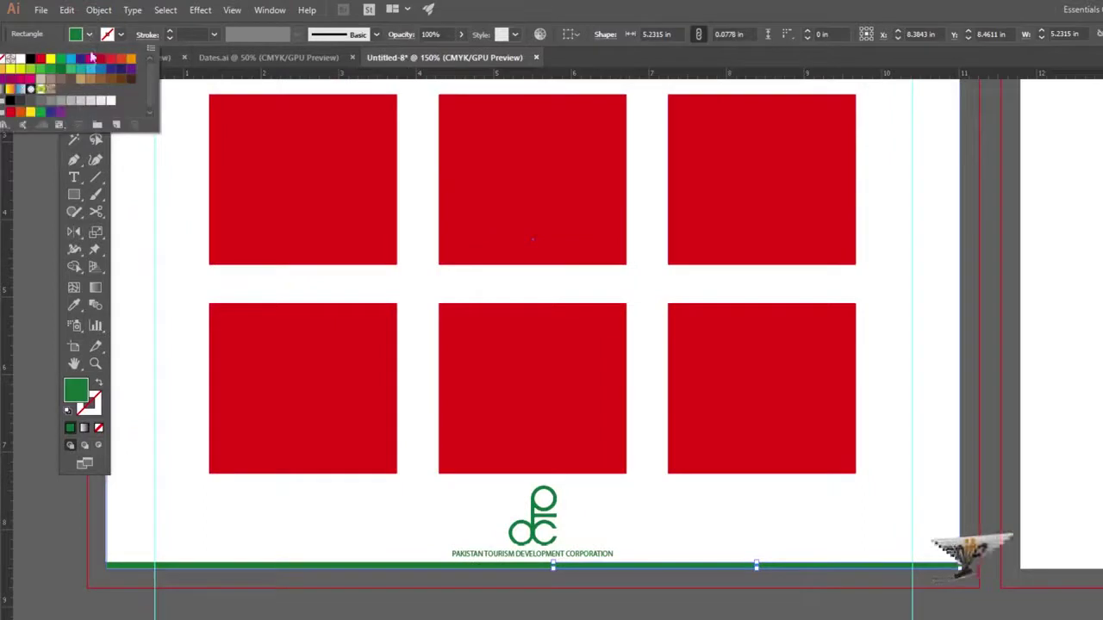
{"action": "left_click", "coordinate": [131, 60]}
{"action": "left_click", "coordinate": [549, 617]}
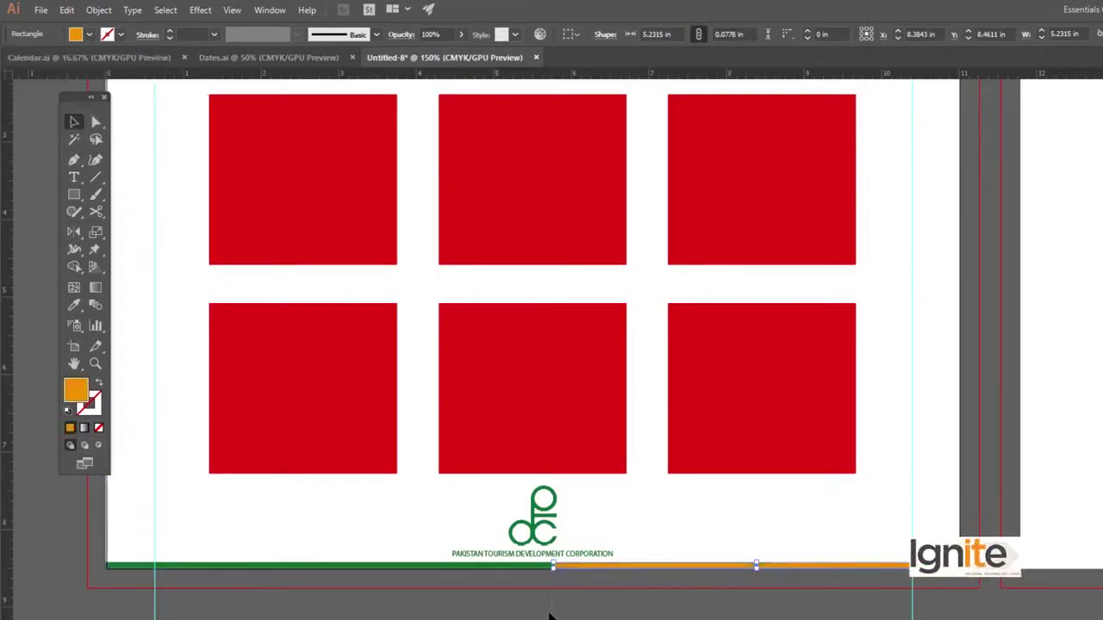
{"action": "left_click", "coordinate": [548, 615]}
- Switch to File Explorer and bring picture 1 from the 174-PTDC Calendar project's Pics folder into the calendar document
{"action": "left_click", "coordinate": [502, 485], "text": "ctrl+alt"}
{"action": "left_click_drag", "start_coordinate": [622, 343], "coordinate": [602, 433]}
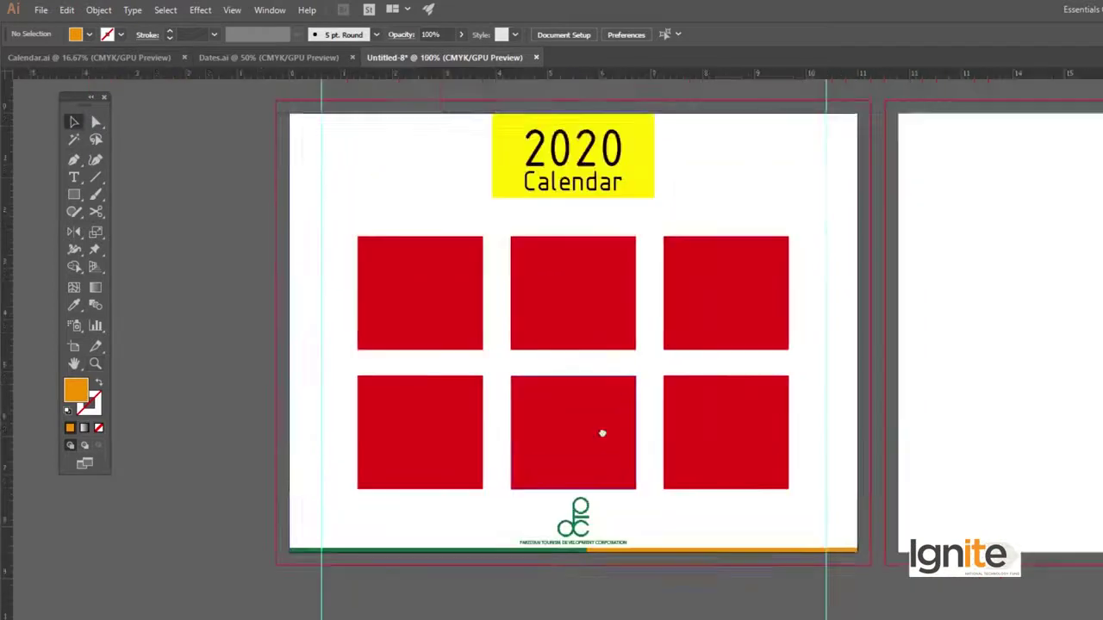
{"action": "scroll", "coordinate": [585, 396], "scroll_direction": "up", "scroll_amount": 1}
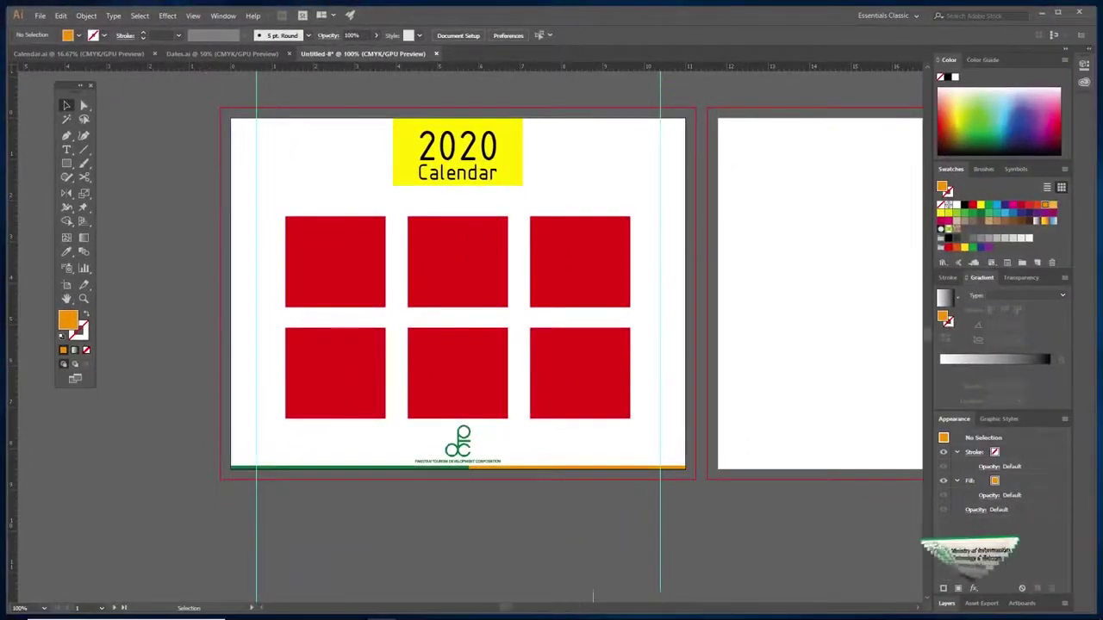
{"action": "mouse_move", "coordinate": [354, 617]}
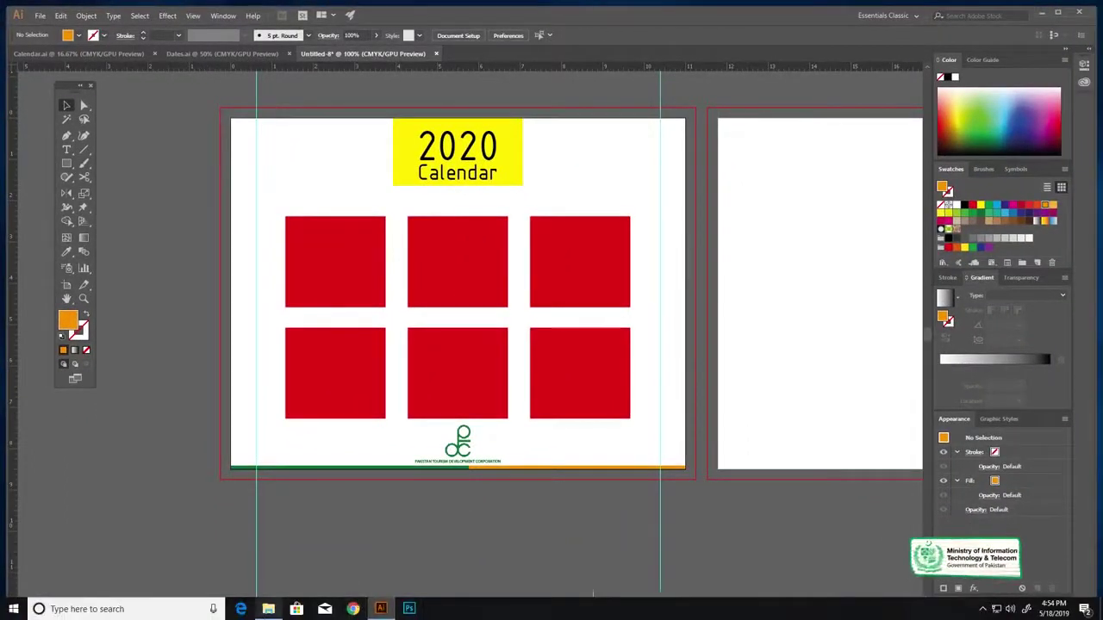
{"action": "left_click", "coordinate": [266, 610]}
{"action": "key", "text": "BackSpace"}
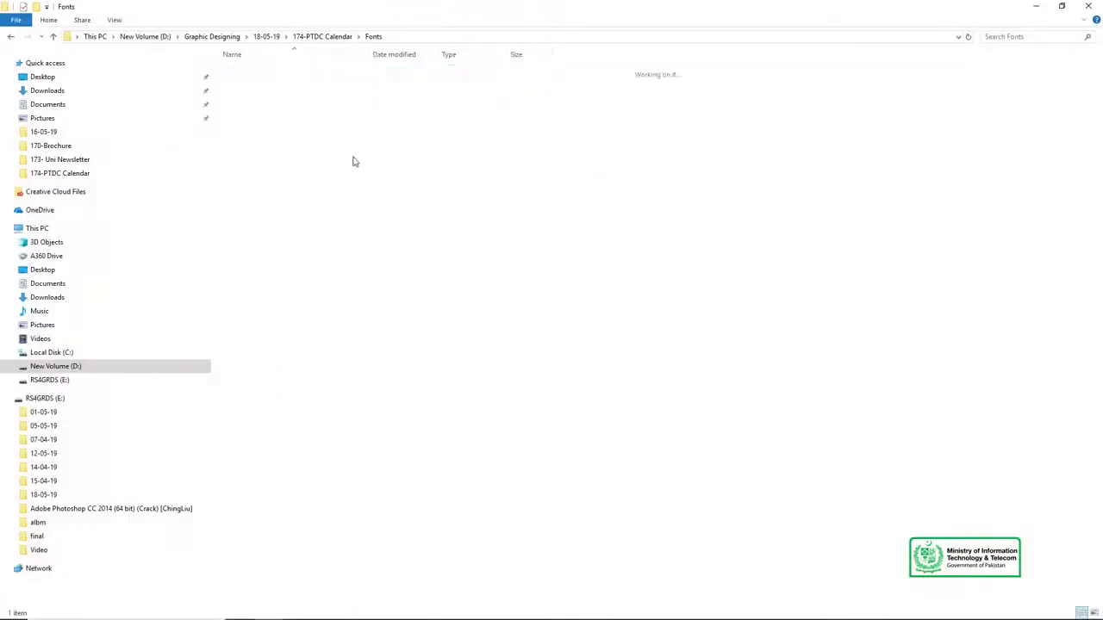
{"action": "double_click", "coordinate": [243, 94]}
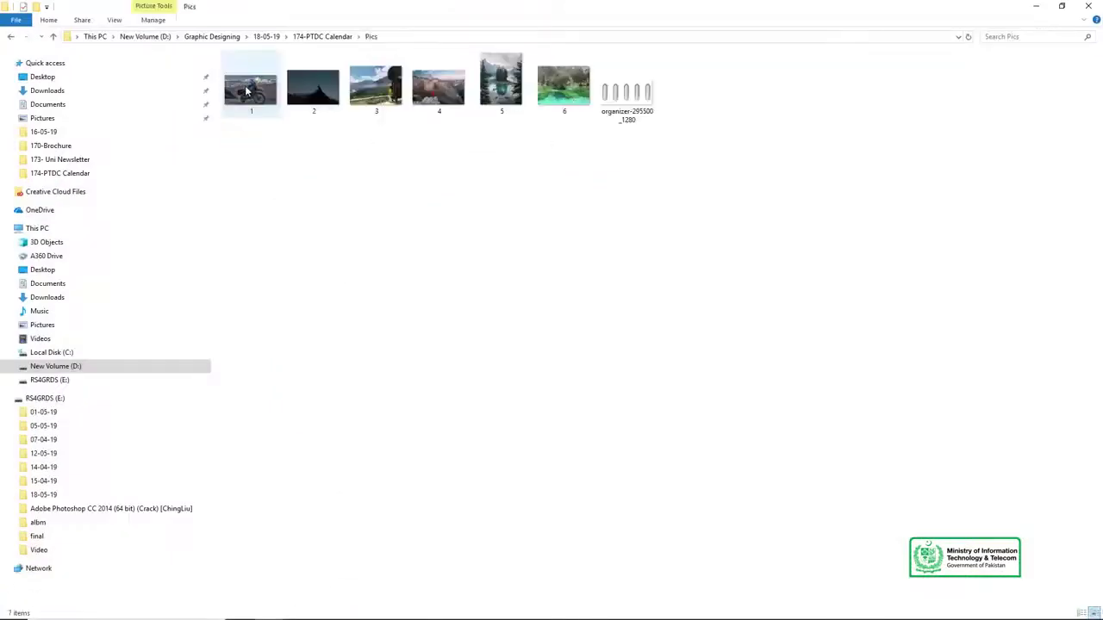
{"action": "left_click_drag", "start_coordinate": [255, 93], "coordinate": [365, 285]}
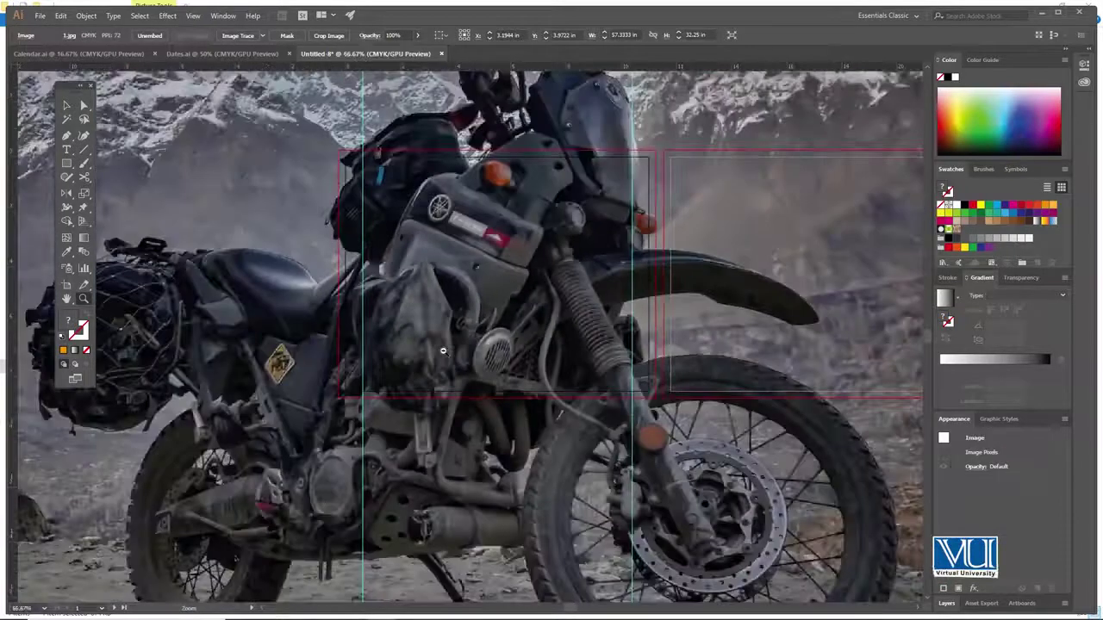
- Scale the motorcycle picture down to about 4.61 by 2.59 in and move it partly over the upper-left red placeholder
{"action": "left_click", "coordinate": [444, 351], "text": "alt"}
{"action": "left_click", "coordinate": [444, 352], "text": "alt"}
{"action": "left_click", "coordinate": [444, 351], "text": "alt"}
{"action": "left_click", "coordinate": [444, 351], "text": "alt"}
{"action": "left_click_drag", "start_coordinate": [692, 174], "coordinate": [517, 267]}
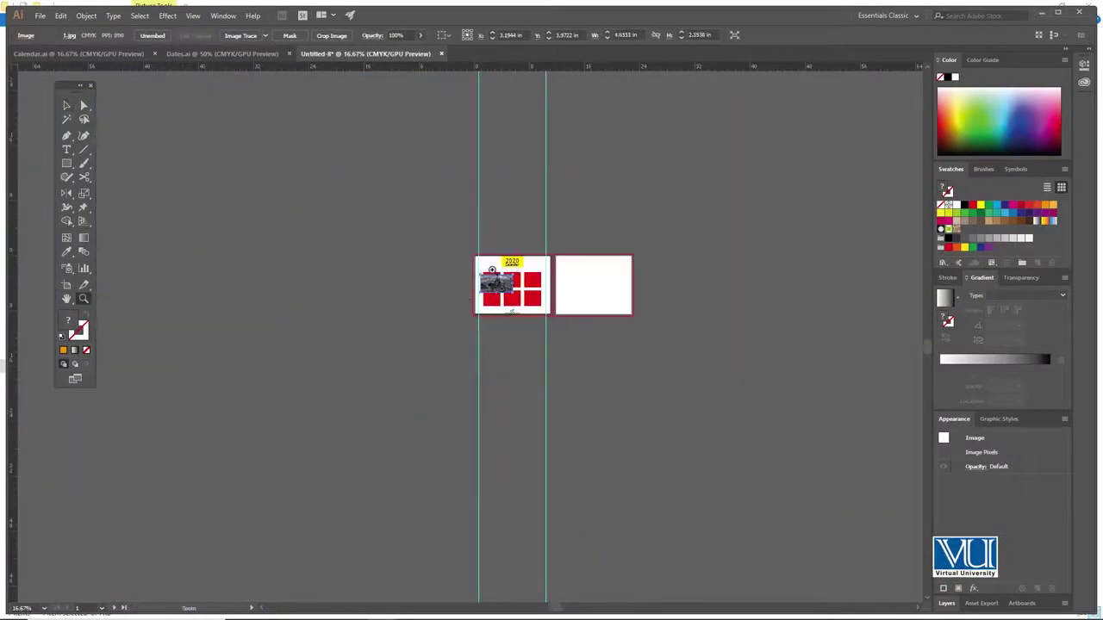
{"action": "scroll", "coordinate": [523, 279], "scroll_direction": "up", "scroll_amount": 6}
{"action": "left_click_drag", "start_coordinate": [582, 311], "coordinate": [459, 301]}
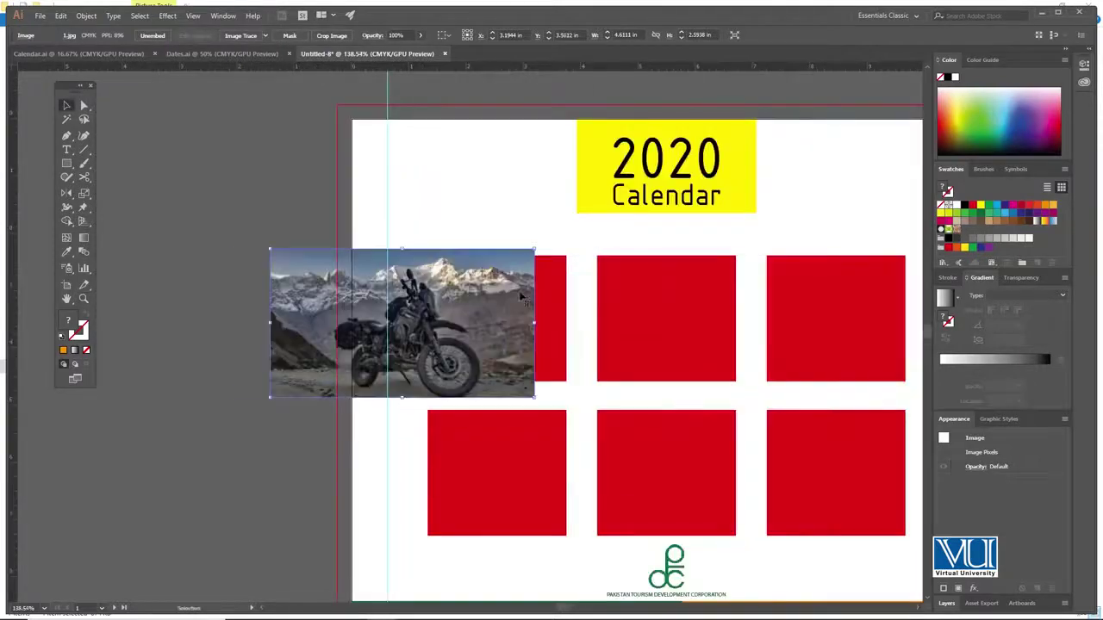
- Bring the group of red placeholder rectangles to the front, above the motorcycle picture
{"action": "left_click", "coordinate": [554, 284]}
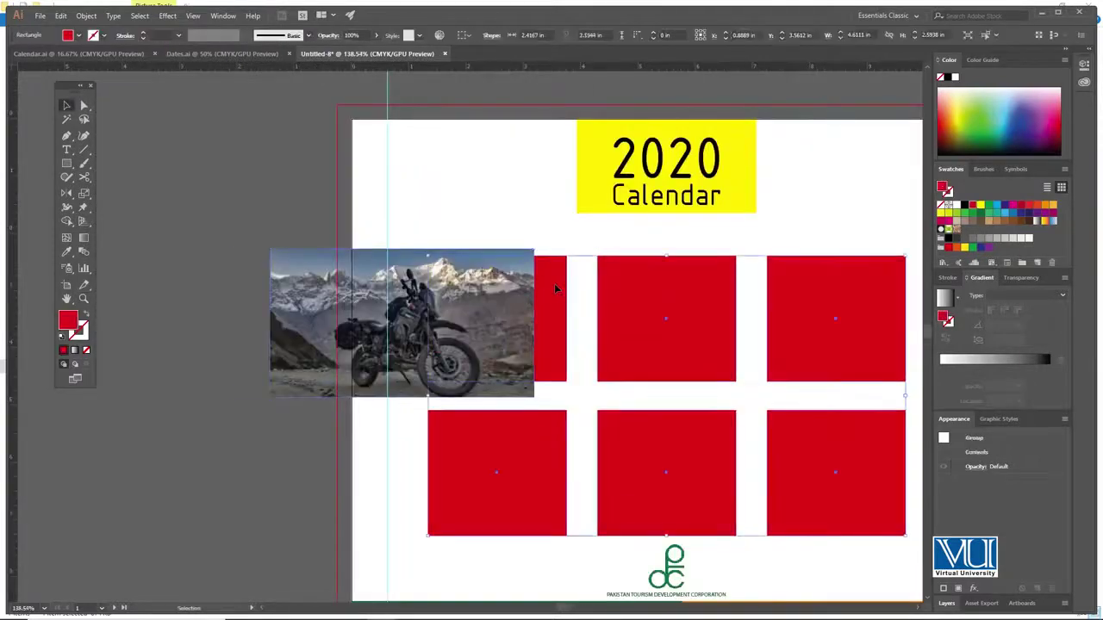
{"action": "right_click", "coordinate": [540, 442]}
{"action": "mouse_move", "coordinate": [592, 389]}
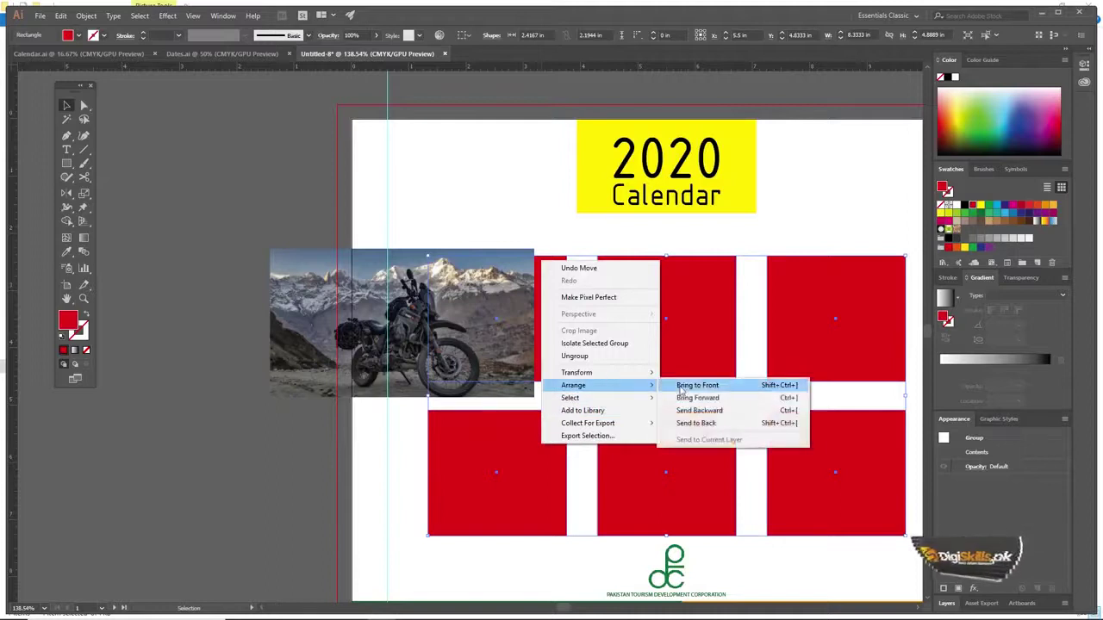
{"action": "left_click", "coordinate": [699, 385]}
- Ungroup the red placeholders, including their row groups, and undo the accidental move
{"action": "left_click", "coordinate": [256, 201]}
{"action": "left_click", "coordinate": [549, 333]}
{"action": "key", "text": "ctrl+shift+g"}
{"action": "left_click", "coordinate": [529, 293]}
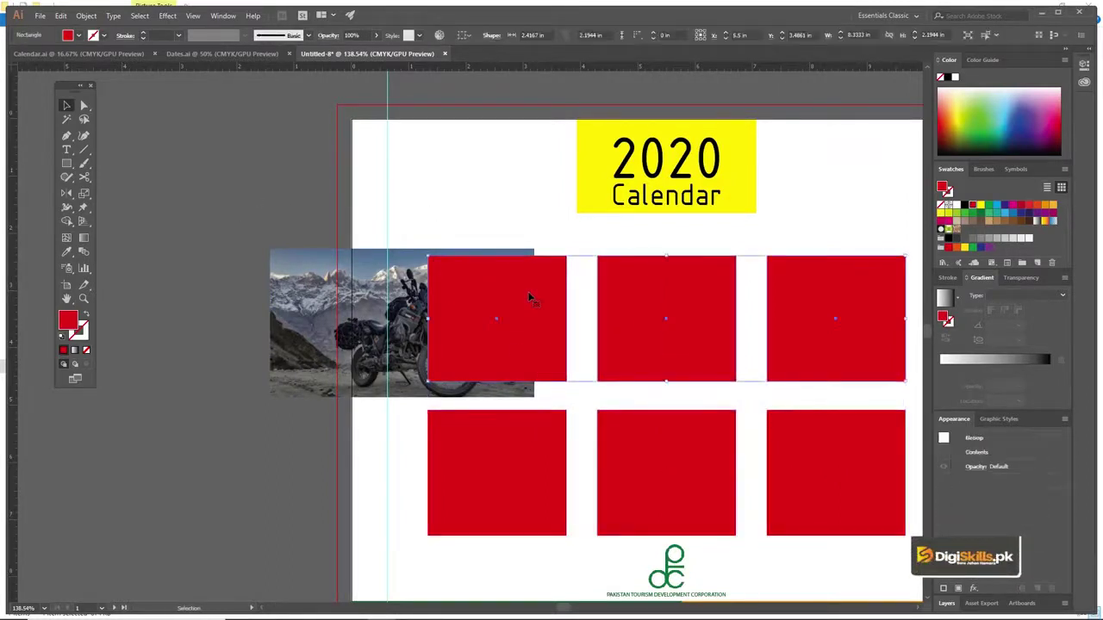
{"action": "left_click", "coordinate": [263, 205]}
{"action": "left_click", "coordinate": [543, 445]}
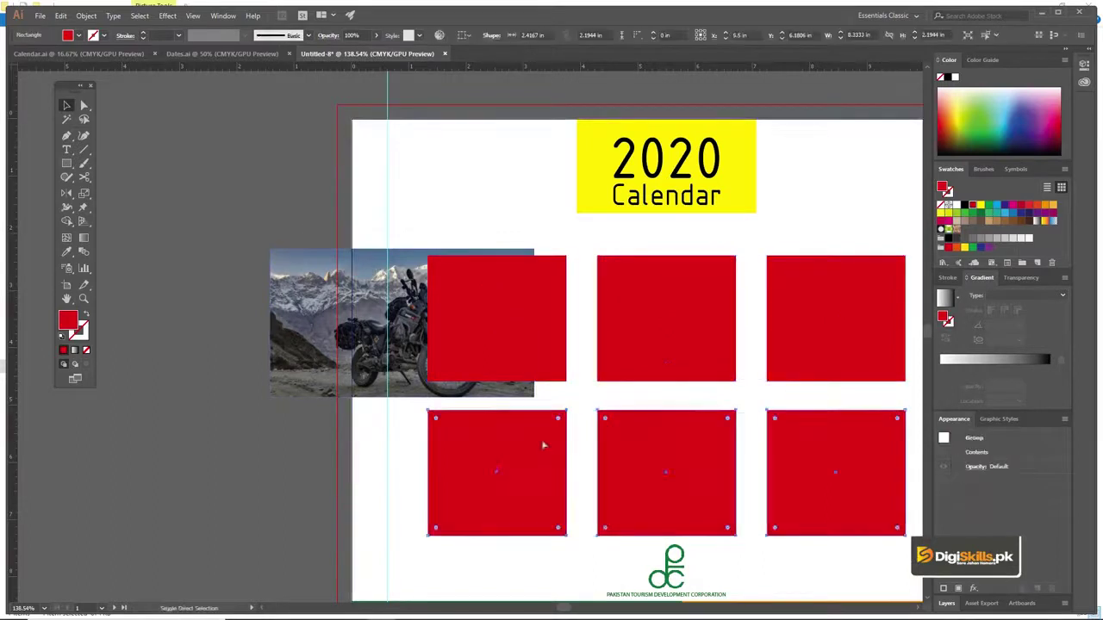
{"action": "left_click_drag", "start_coordinate": [270, 261], "coordinate": [265, 255]}
{"action": "key", "text": "ctrl+z"}
- Clip the motorcycle picture with the upper-left red rectangle as its clipping mask
{"action": "left_click", "coordinate": [251, 229]}
{"action": "left_click", "coordinate": [515, 296]}
{"action": "key", "text": "space"}
{"action": "left_click_drag", "start_coordinate": [518, 295], "coordinate": [468, 291]}
{"action": "right_click", "coordinate": [368, 290]}
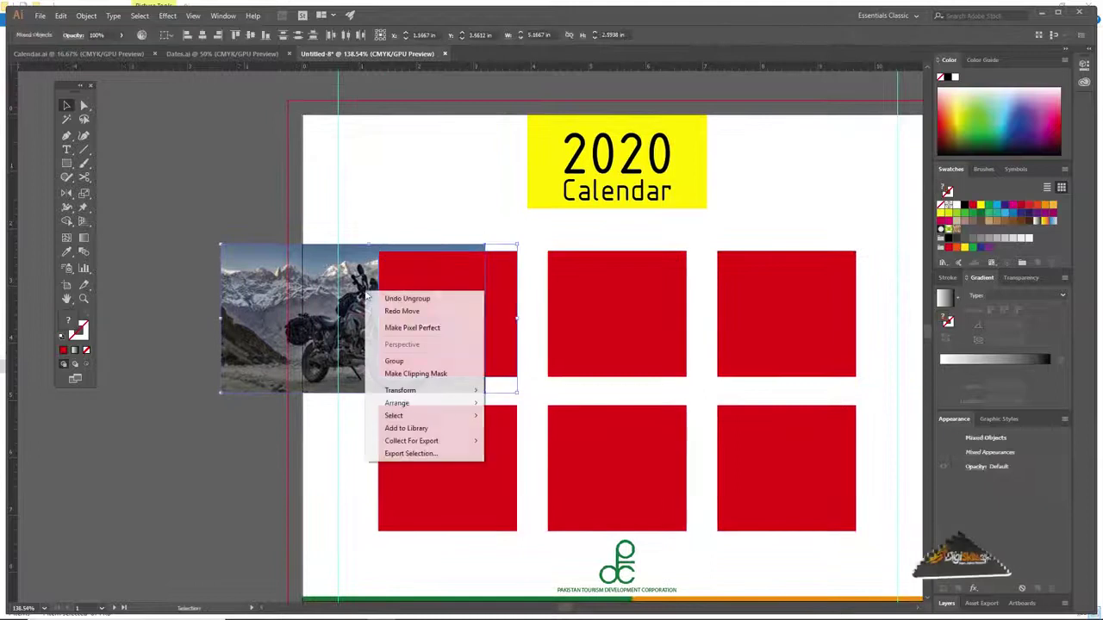
{"action": "left_click", "coordinate": [421, 372]}
- Reposition the picture inside its clipping mask so the motorcycle fills the frame, and leave isolation mode
{"action": "double_click", "coordinate": [429, 303]}
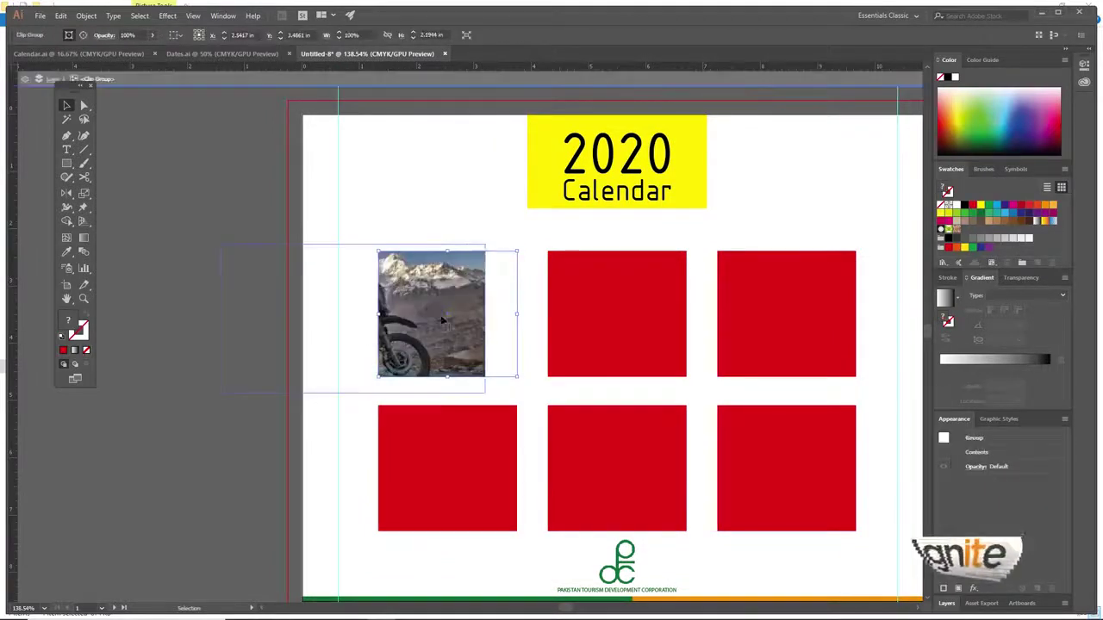
{"action": "left_click_drag", "start_coordinate": [428, 304], "coordinate": [498, 338]}
{"action": "double_click", "coordinate": [211, 272]}
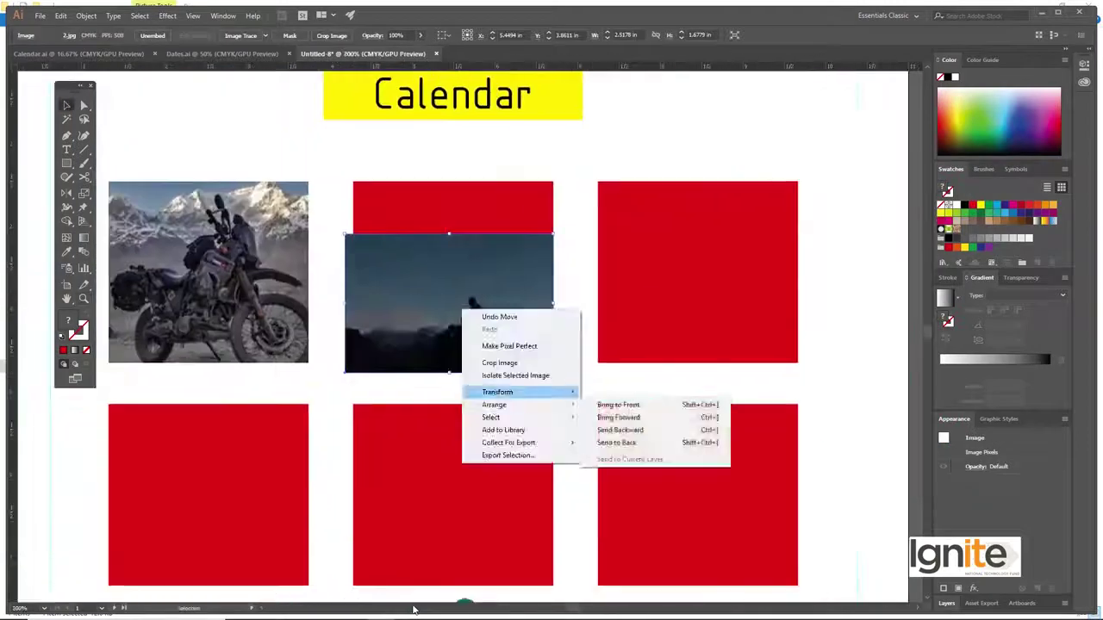
- Mask picture 2 with the upper-middle placeholder and fit the other pictures over the remaining placeholders
{"action": "right_click", "coordinate": [431, 191]}
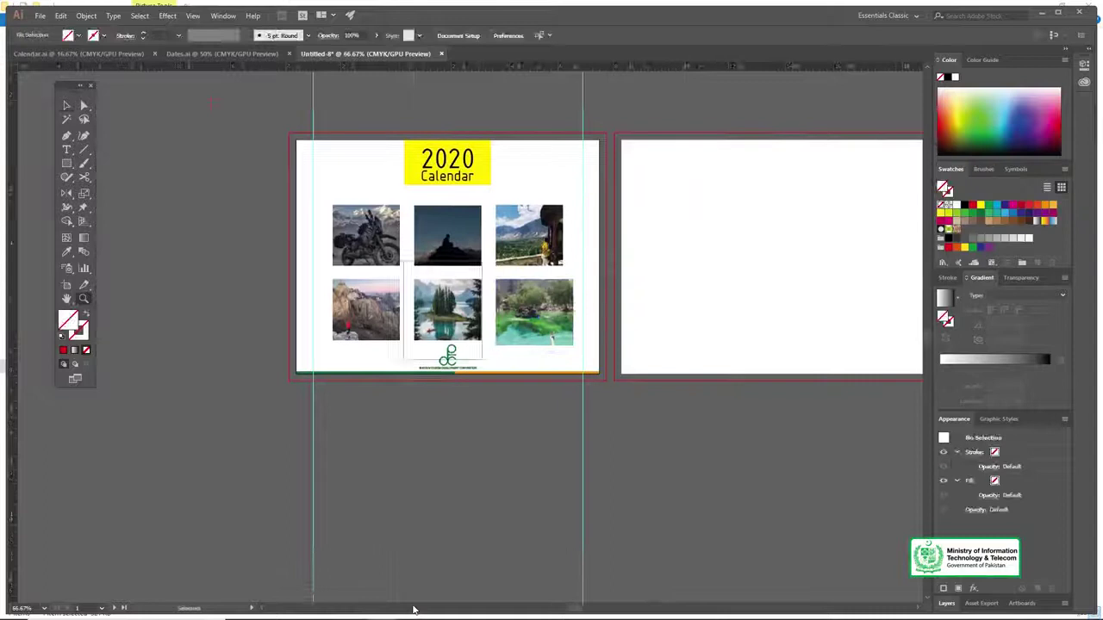
- Duplicate the white cover background onto the second artboard and fill the copy with black
{"action": "scroll", "coordinate": [469, 336], "scroll_direction": "right", "scroll_amount": 2}
{"action": "scroll", "coordinate": [497, 424], "scroll_direction": "down", "scroll_amount": 1}
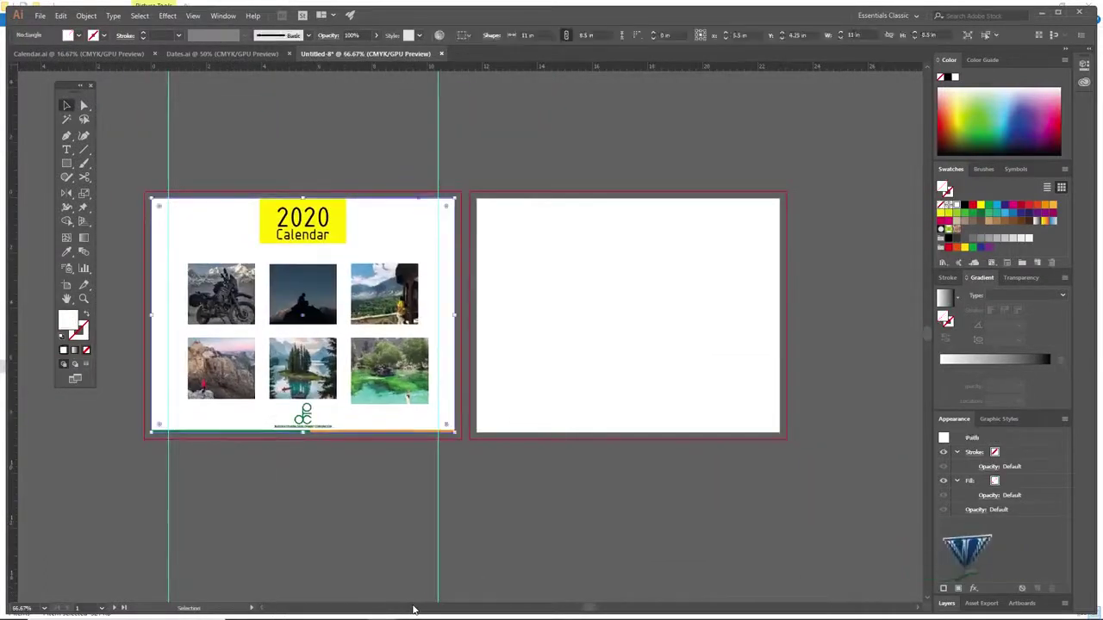
{"action": "mouse_move", "coordinate": [433, 202]}
{"action": "left_mouse_down"}
{"action": "mouse_move", "coordinate": [758, 202]}
{"action": "mouse_move", "coordinate": [697, 188]}
{"action": "left_mouse_up"}
{"action": "left_click", "coordinate": [35, 63]}
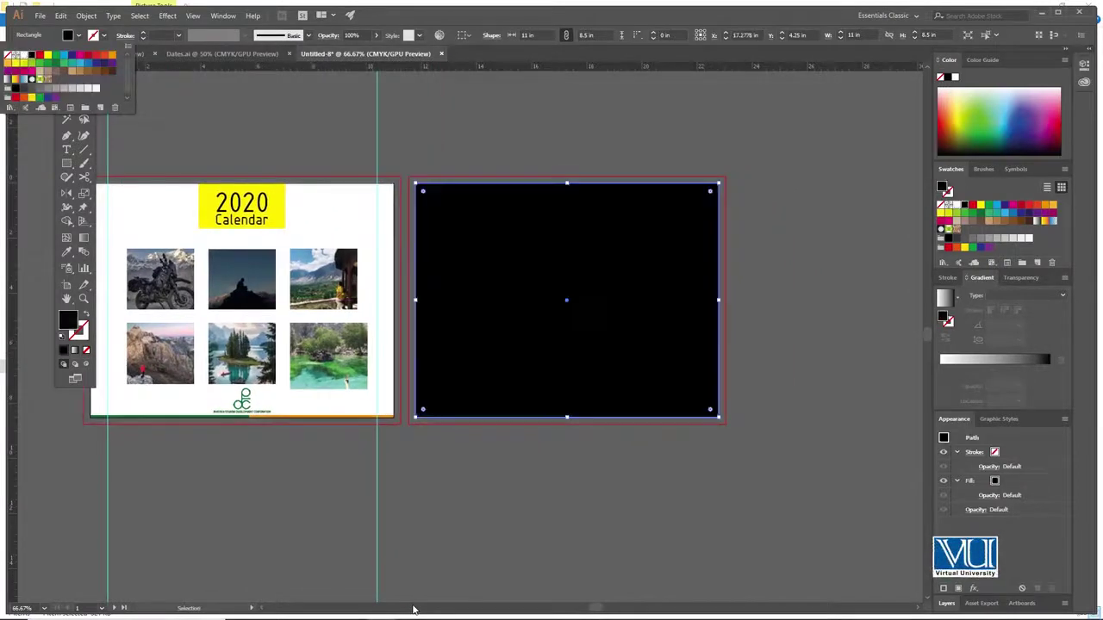
{"action": "left_click", "coordinate": [517, 129]}
- Copy the yellow 2020 Calendar title block to the second artboard and center it horizontally on the black background
{"action": "left_click_drag", "start_coordinate": [345, 207], "coordinate": [393, 205]}
{"action": "left_click", "coordinate": [290, 205]}
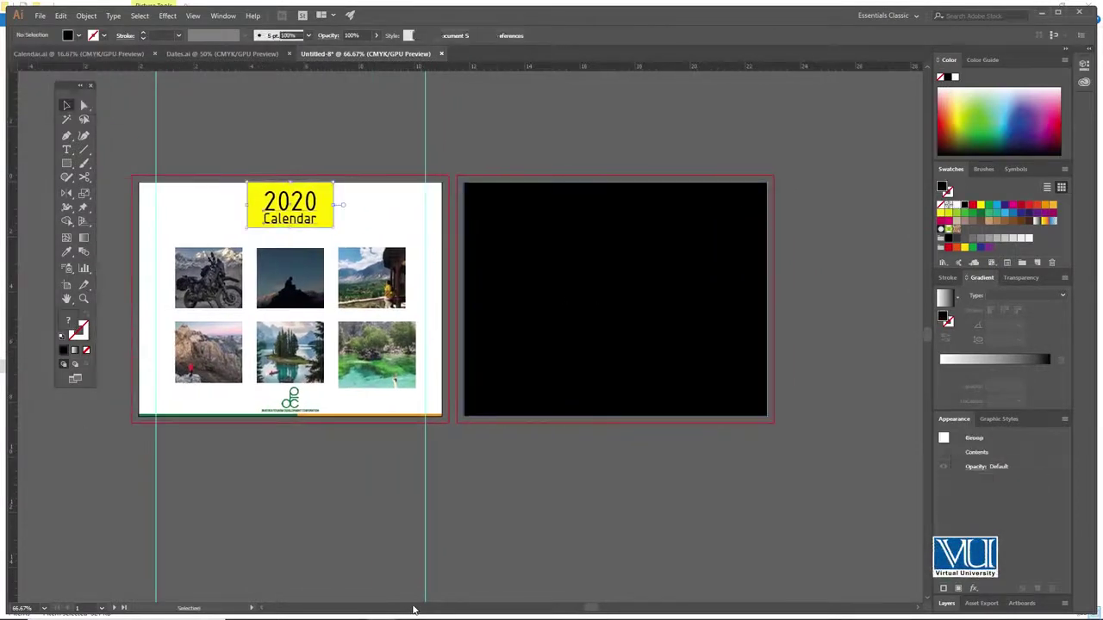
{"action": "left_click_drag", "start_coordinate": [315, 203], "coordinate": [637, 202]}
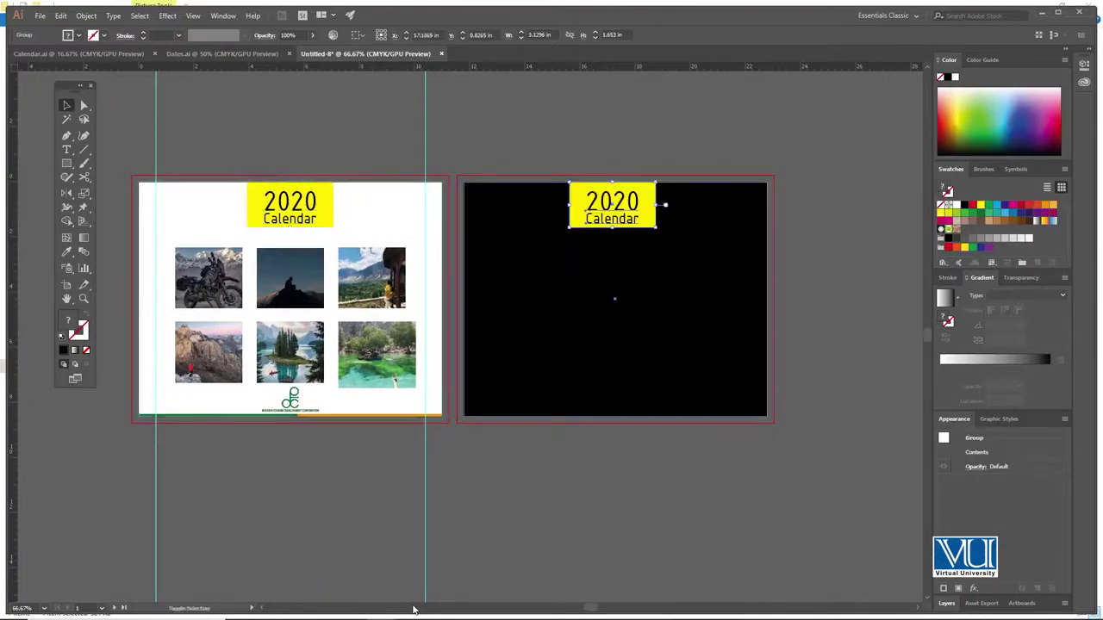
{"action": "left_click", "coordinate": [615, 284], "text": "shift"}
{"action": "left_click", "coordinate": [615, 285]}
{"action": "key", "text": "ctrl+shift+a"}
- Ungroup the copied title block on the second artboard
{"action": "scroll", "coordinate": [412, 609], "scroll_direction": "right", "scroll_amount": 2}
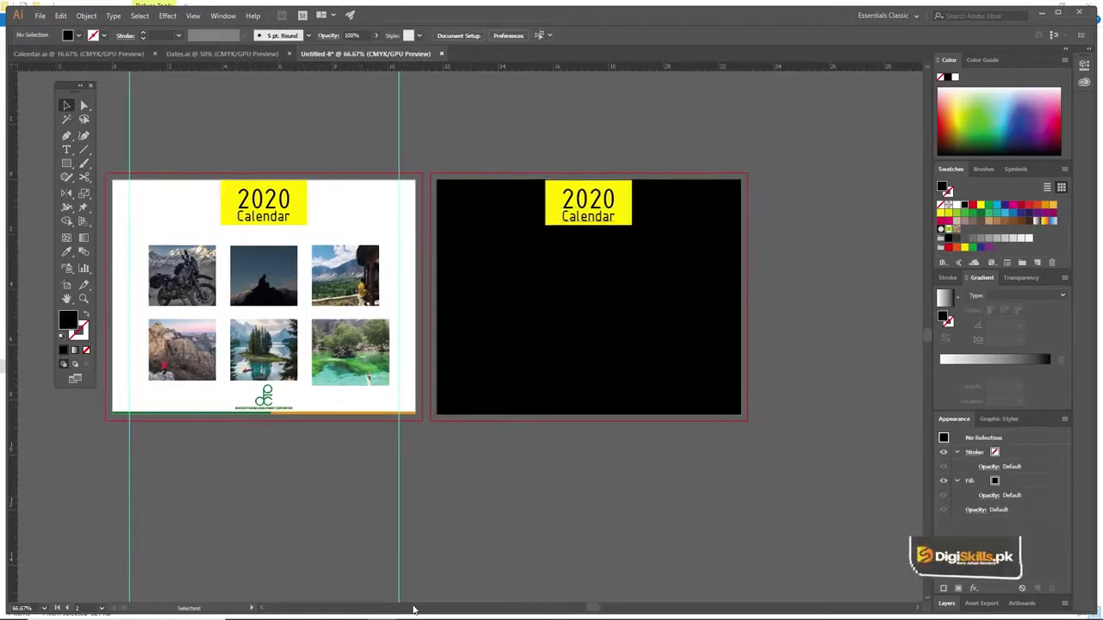
{"action": "left_click", "coordinate": [594, 203]}
{"action": "key", "text": "ctrl+shift+g"}
{"action": "key", "text": "ctrl+shift+a"}
- Fill the "2020" and "Calendar" text in the copied title block with white
{"action": "left_click", "coordinate": [588, 200]}
{"action": "key", "text": "ctrl+z"}
{"action": "key", "text": "ctrl+z"}
{"action": "key", "text": "ctrl+z"}
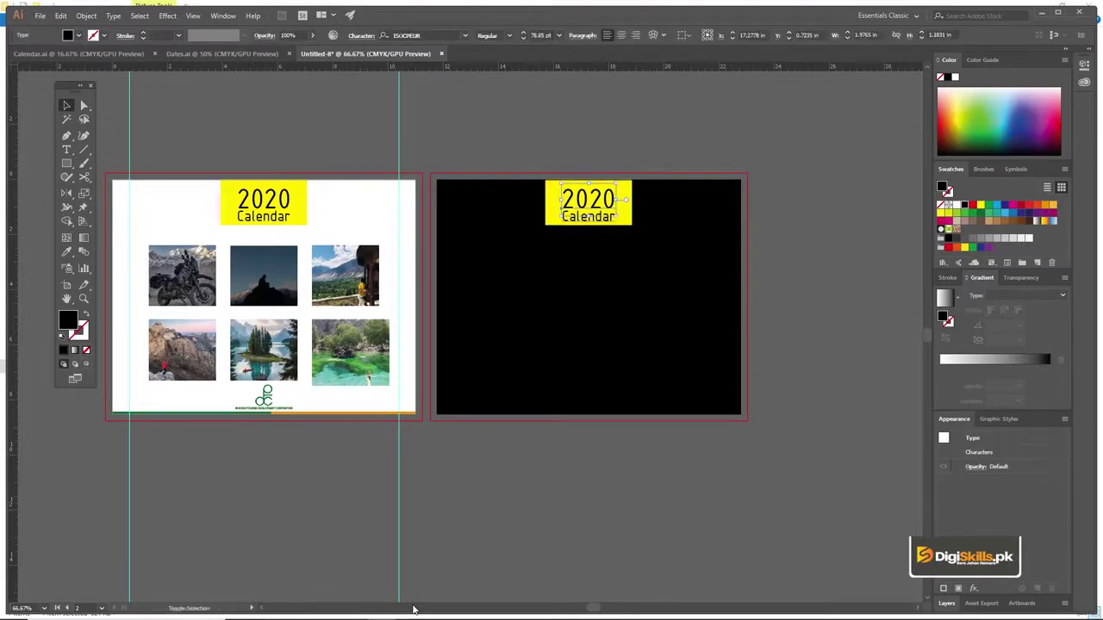
{"action": "key", "text": "ctrl+z"}
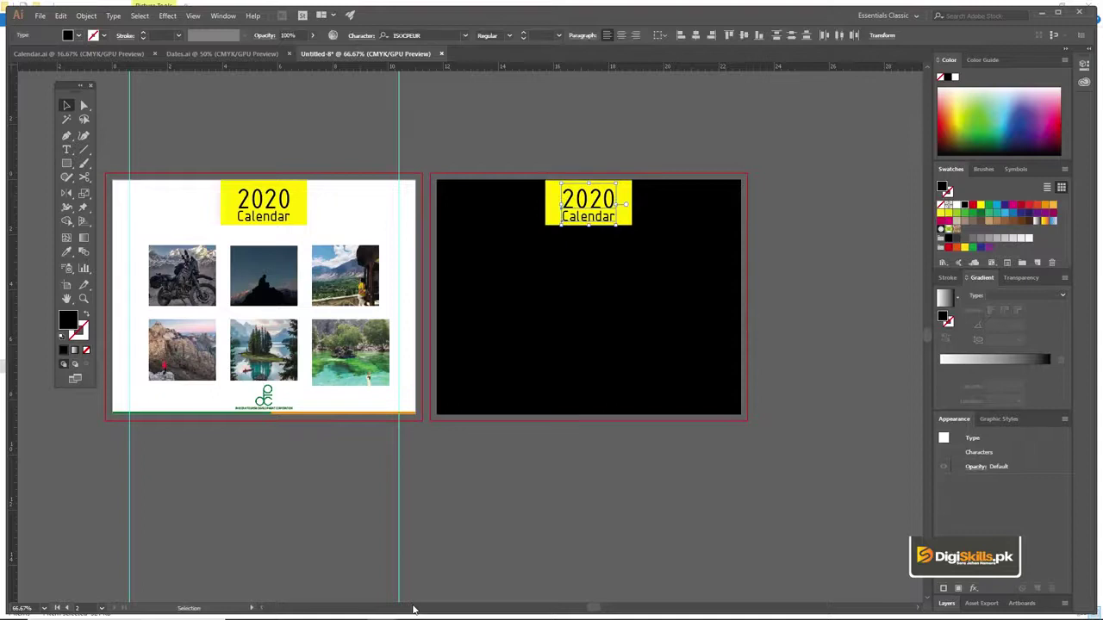
{"action": "left_click", "coordinate": [79, 35]}
{"action": "left_click", "coordinate": [21, 49]}
{"action": "key", "text": "Escape"}
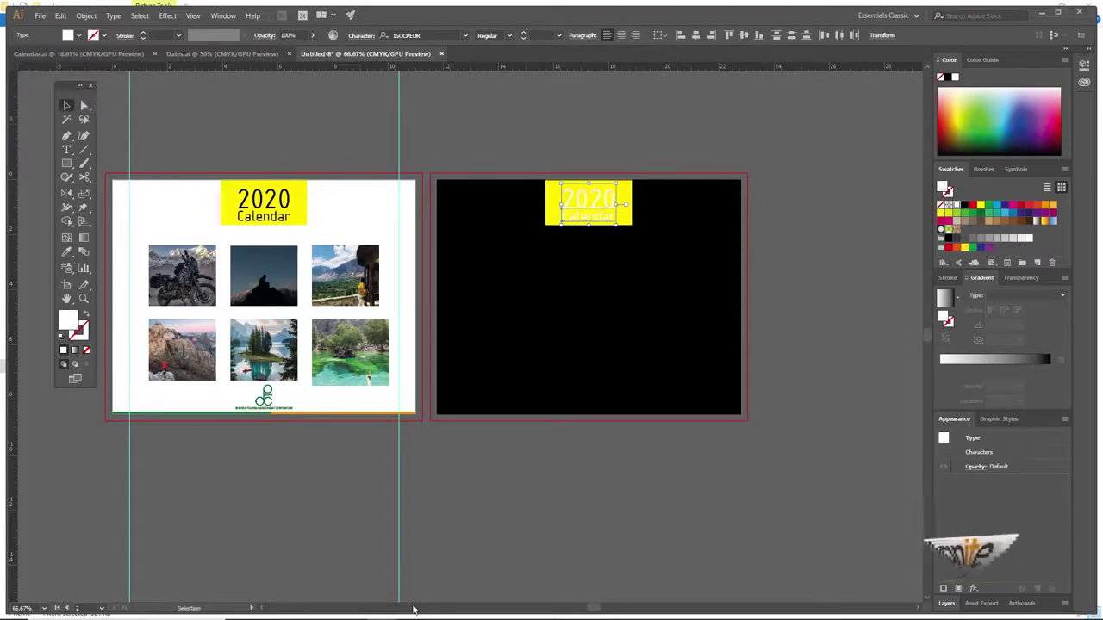
{"action": "left_click", "coordinate": [517, 483]}
- Enlarge the valley photo inside its clipping mask in the upper-right picture of the cover page
{"action": "mouse_move", "coordinate": [588, 327]}
{"action": "left_mouse_down"}
{"action": "mouse_move", "coordinate": [583, 300]}
{"action": "mouse_move", "coordinate": [637, 318]}
{"action": "left_mouse_up"}
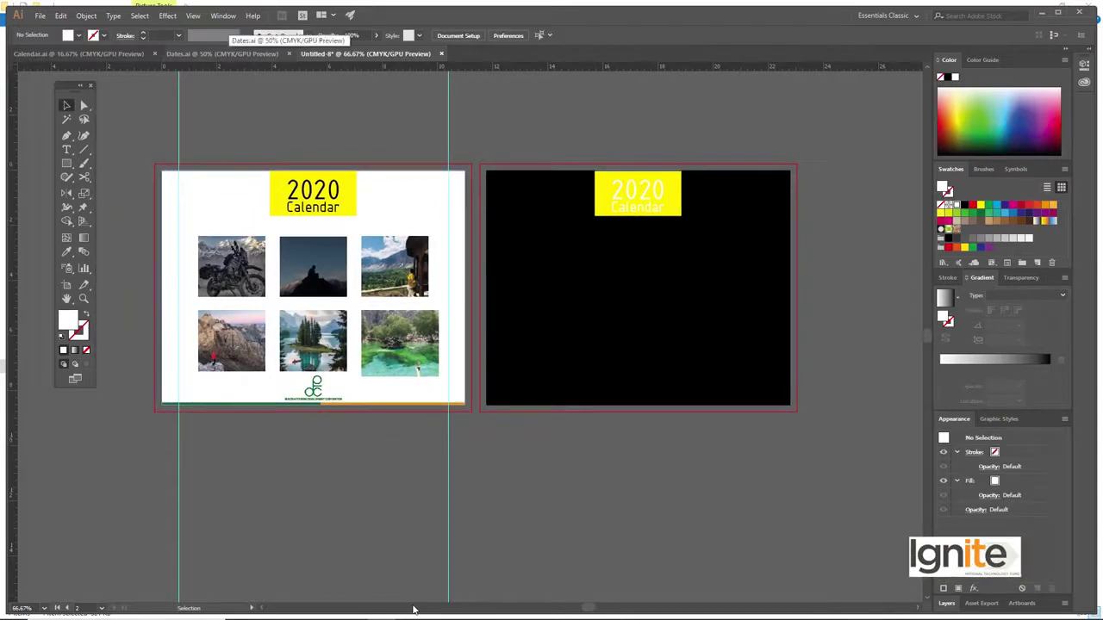
{"action": "double_click", "coordinate": [394, 267]}
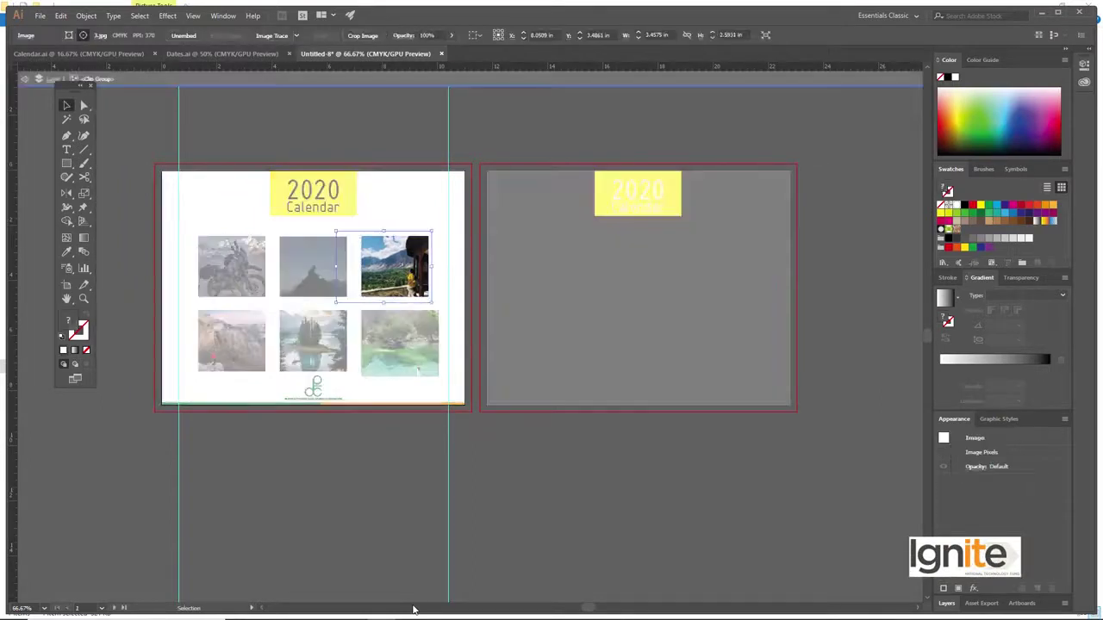
{"action": "left_click_drag", "start_coordinate": [448, 305], "coordinate": [443, 310]}
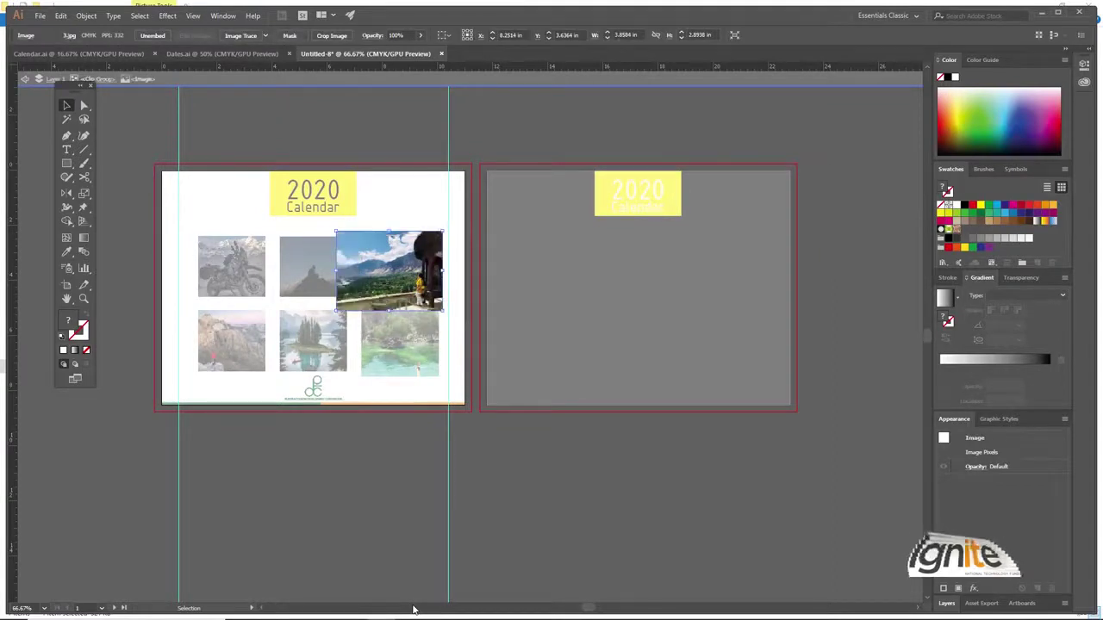
{"action": "key", "text": "Escape"}
{"action": "key", "text": "ctrl+equal"}
{"action": "left_click", "coordinate": [411, 274], "text": "ctrl"}
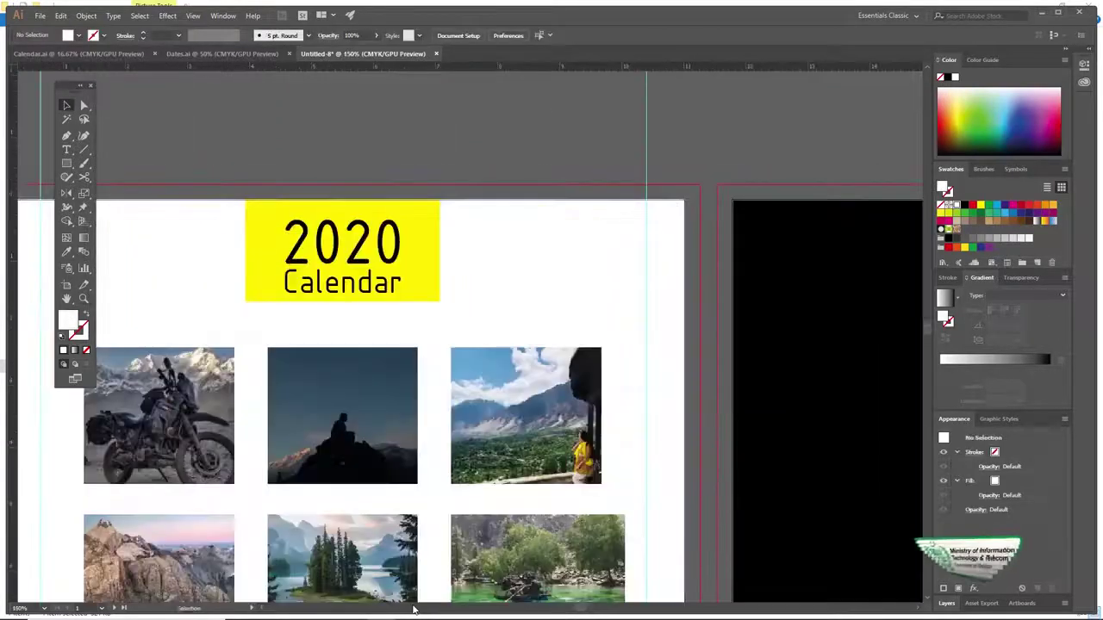
- Widen the masked valley photo to match the width of the green lake photo below it
{"action": "left_click_drag", "start_coordinate": [526, 415], "coordinate": [439, 310]}
{"action": "left_click", "coordinate": [438, 308]}
{"action": "left_click_drag", "start_coordinate": [513, 309], "coordinate": [542, 308]}
{"action": "mouse_move", "coordinate": [542, 377]}
{"action": "left_mouse_down"}
{"action": "mouse_move", "coordinate": [548, 395]}
{"action": "mouse_move", "coordinate": [536, 384]}
{"action": "left_mouse_up"}
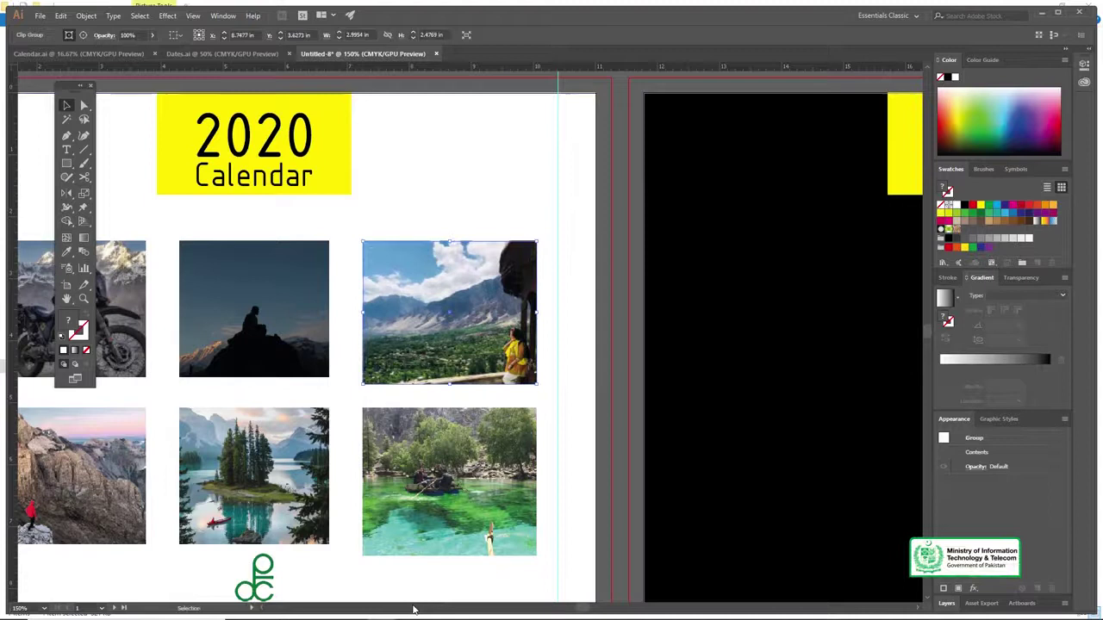
{"action": "left_click", "coordinate": [572, 379]}
{"action": "key", "text": "z"}
{"action": "key", "text": "ctrl+minus"}
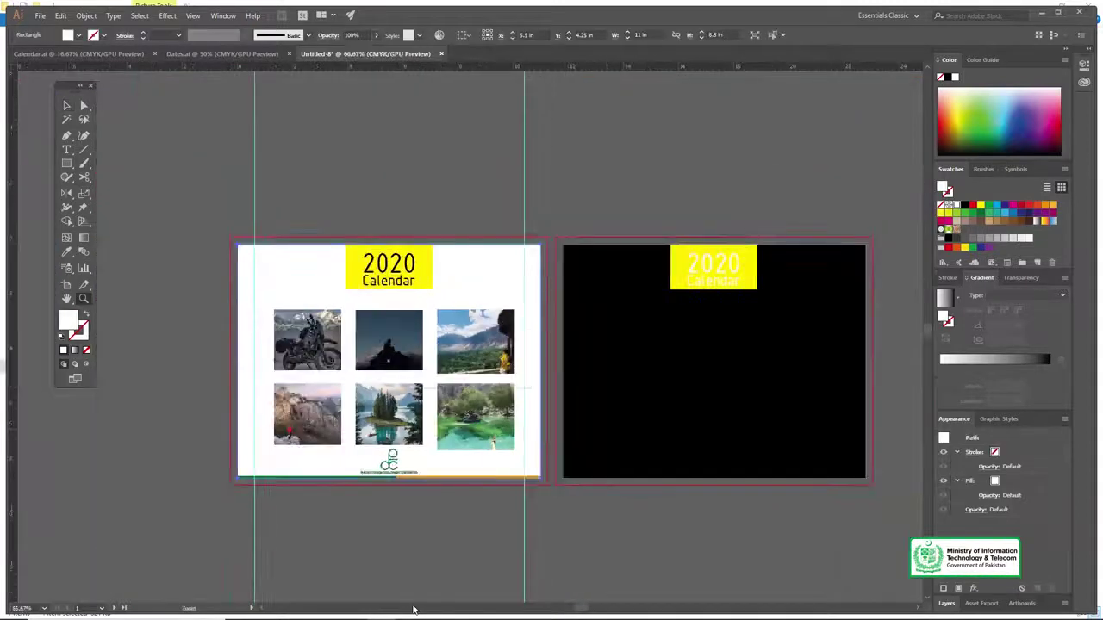
- Place a horizontal guide along the bottom edge of the upper photo row and fit the valley photo's lower edge to it
{"action": "key", "text": "ctrl+plus"}
{"action": "key", "text": "ctrl+plus"}
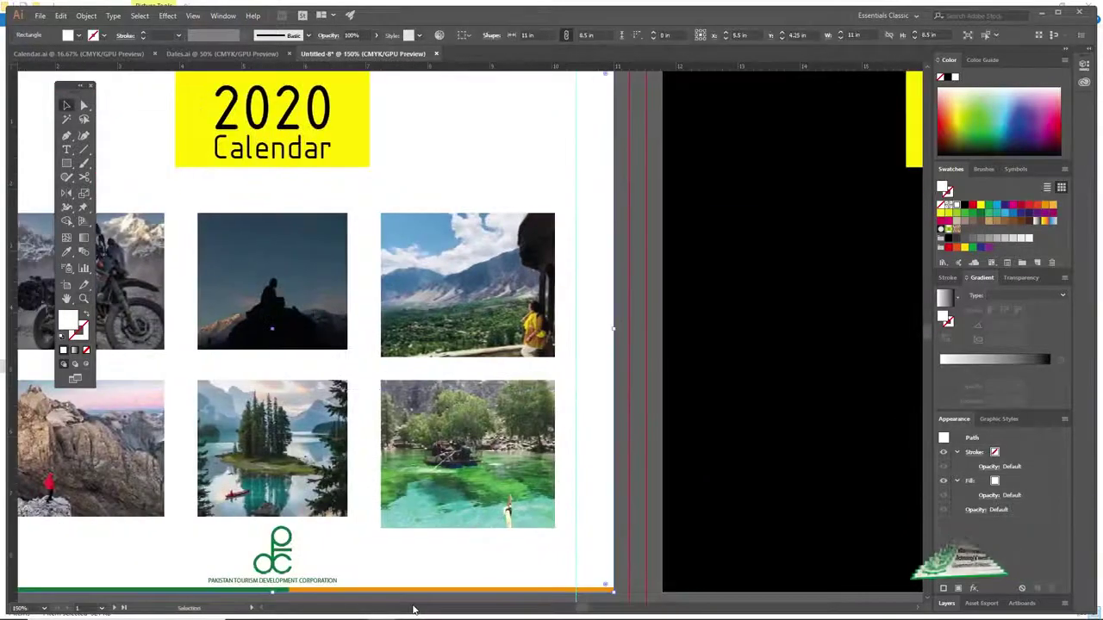
{"action": "left_click_drag", "start_coordinate": [465, 348], "coordinate": [466, 350]}
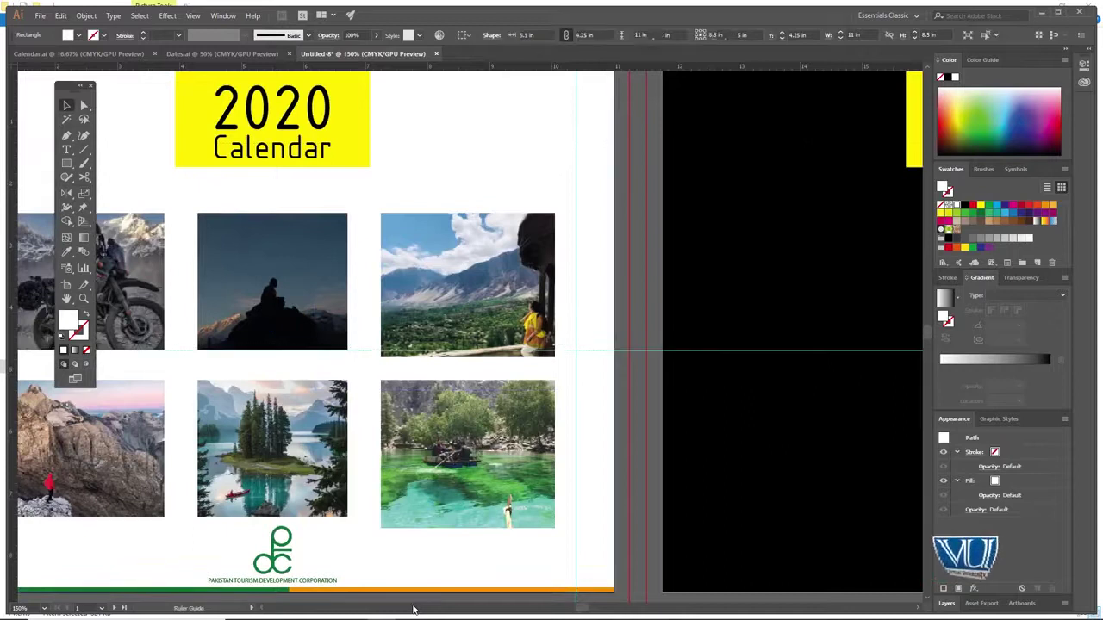
{"action": "left_click", "coordinate": [467, 285]}
{"action": "left_click_drag", "start_coordinate": [381, 357], "coordinate": [381, 356]}
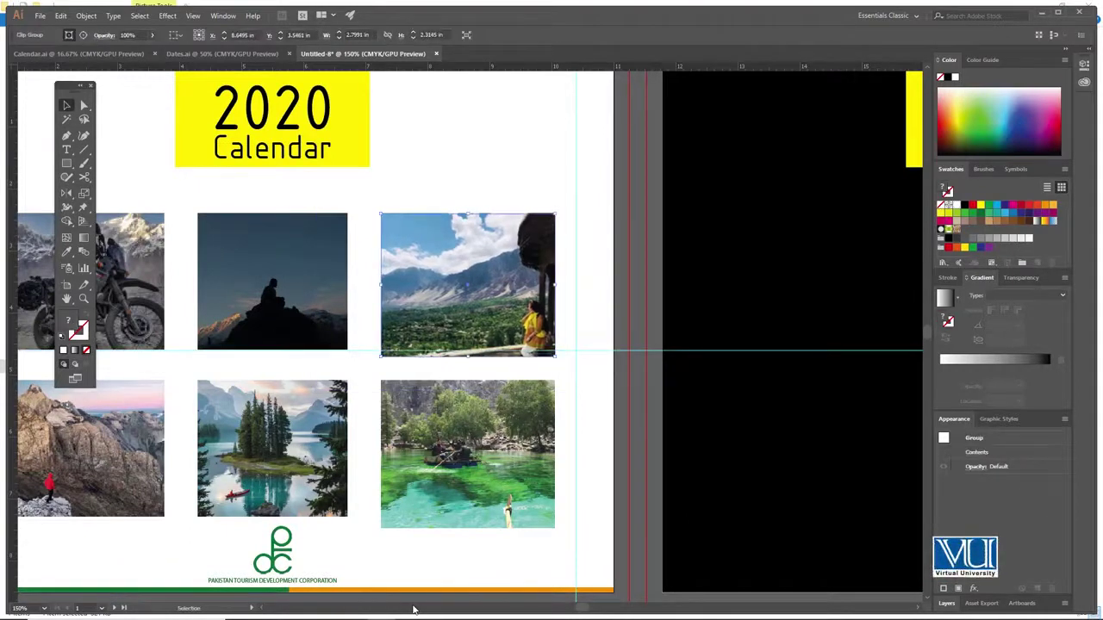
{"action": "key", "text": "ctrl+shift+a"}
{"action": "key", "text": "ctrl+minus"}
{"action": "key", "text": "ctrl+minus"}
{"action": "key", "text": "ctrl+minus"}
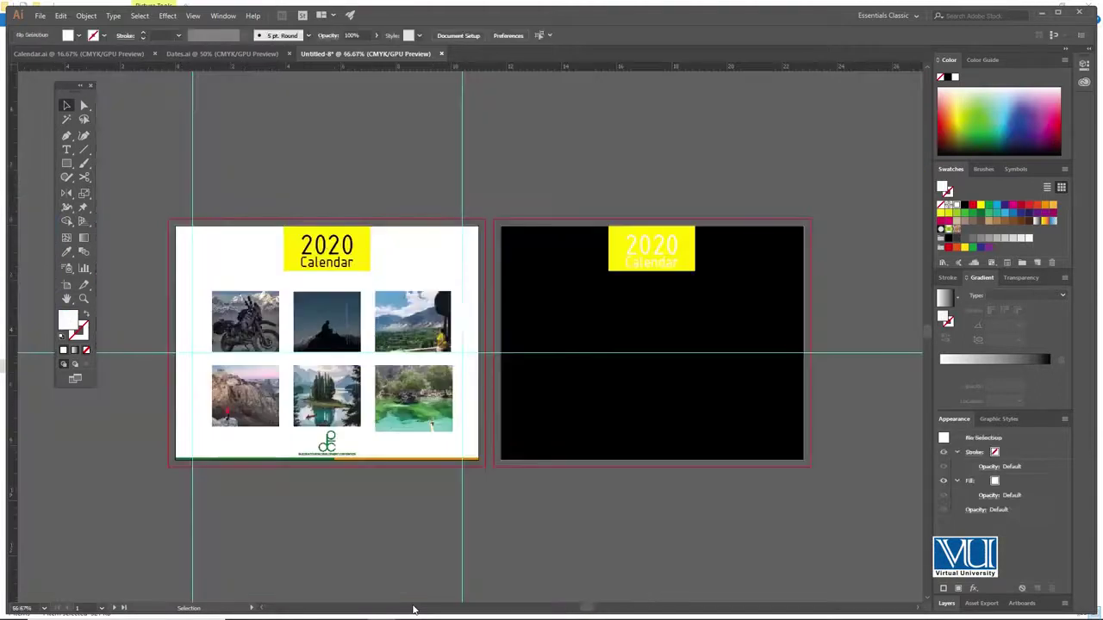
- Copy the twelve month grids from Dates.ai into the calendar document and place them horizontally centered on the black artboard
{"action": "key", "text": "ctrl+shift+Tab"}
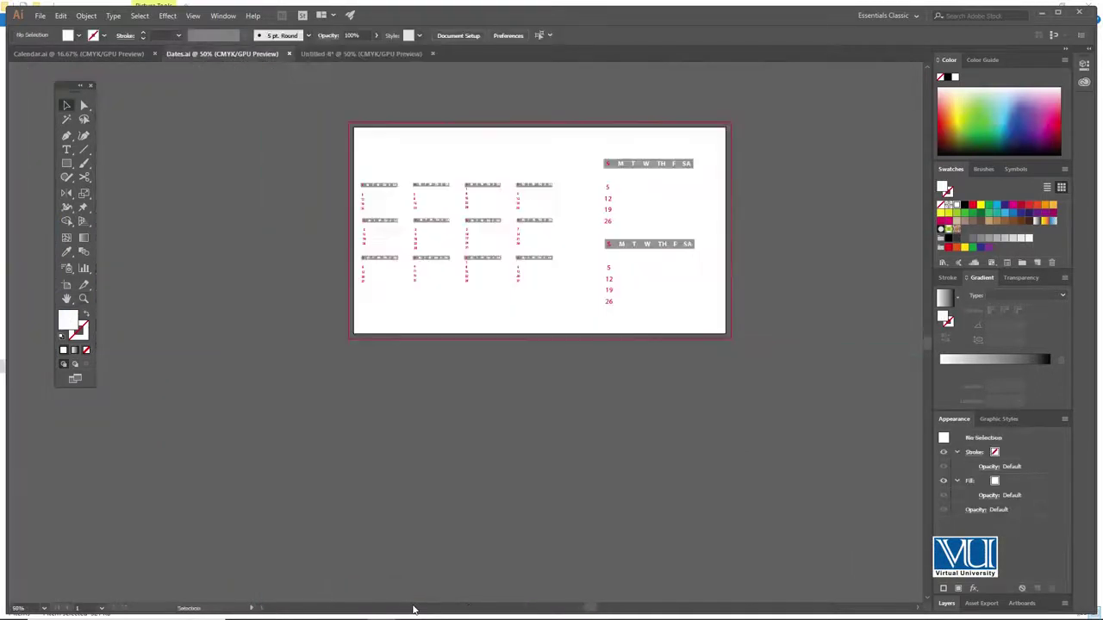
{"action": "key", "text": "ctrl+a"}
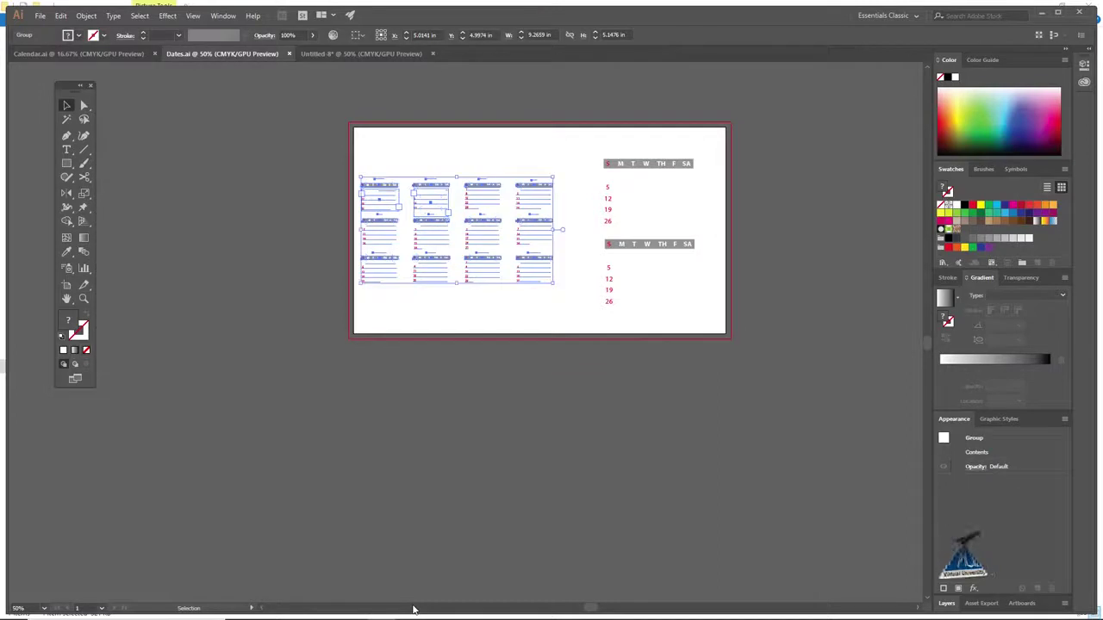
{"action": "key", "text": "ctrl+Tab"}
{"action": "key", "text": "ctrl+v"}
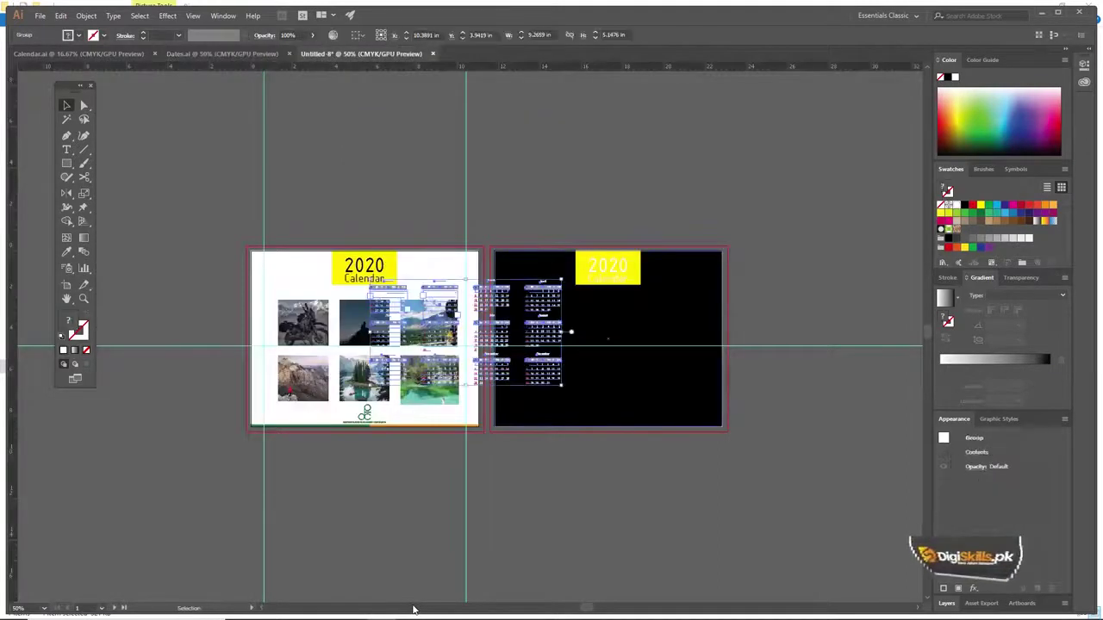
{"action": "left_click_drag", "start_coordinate": [550, 286], "coordinate": [691, 304]}
{"action": "key", "text": "z"}
{"action": "left_click", "coordinate": [626, 324]}
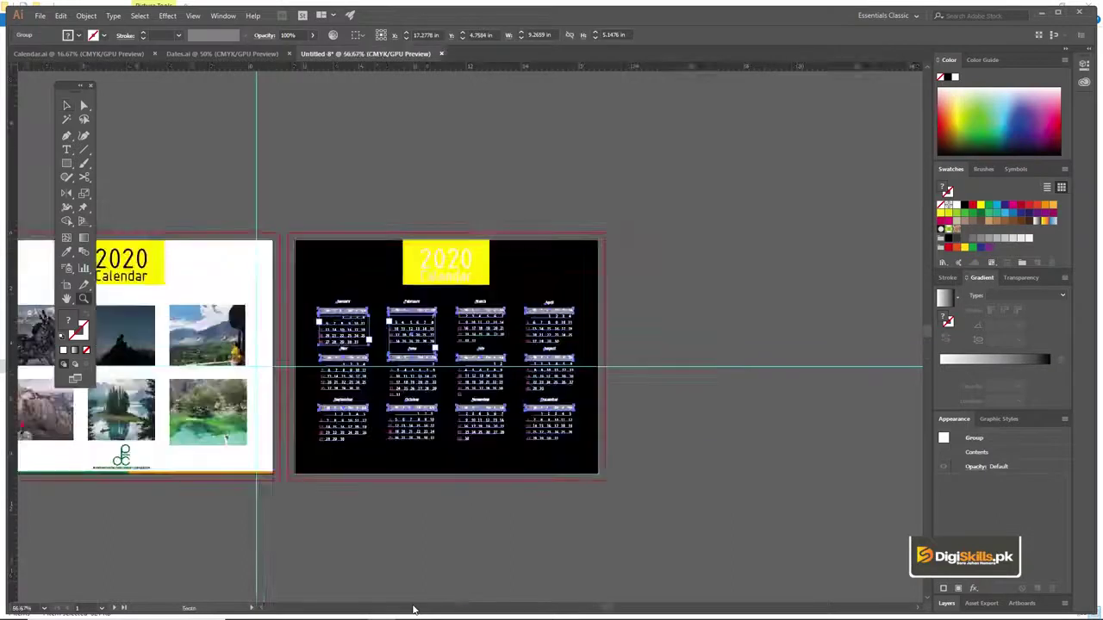
- Nudge the group of month grids slightly upward on the black background
{"action": "left_click", "coordinate": [626, 324]}
{"action": "key", "text": "ctrl+a"}
{"action": "key", "text": "ctrl+plus"}
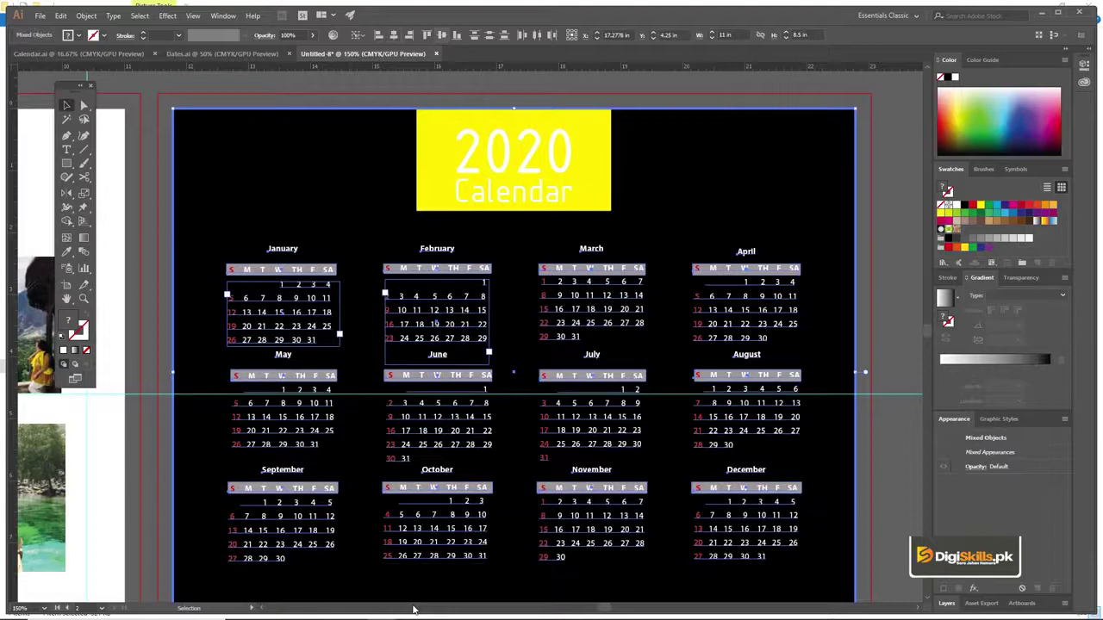
{"action": "key", "text": "ctrl+shift+a"}
{"action": "key", "text": "ctrl+minus"}
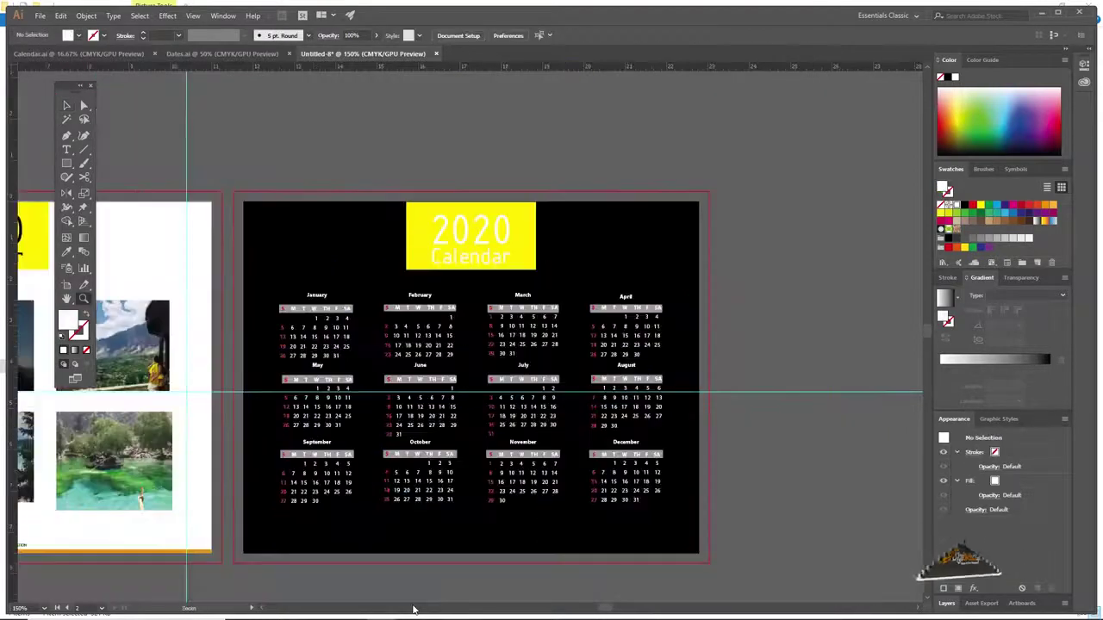
{"action": "left_click", "coordinate": [535, 267]}
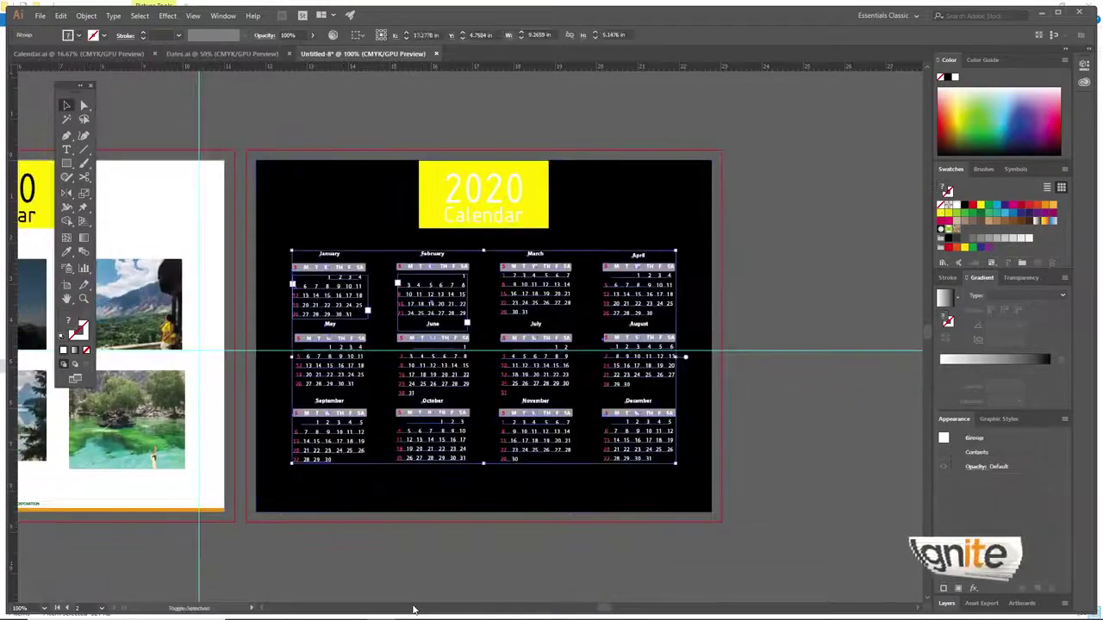
{"action": "key", "text": "shift+Up"}
- Copy the Pakistan Tourism Development Corporation logo from the cover to the bottom of the black page and center it horizontally
{"action": "key", "text": "space"}
{"action": "left_click_drag", "start_coordinate": [536, 267], "coordinate": [824, 226]}
{"action": "left_click", "coordinate": [286, 444]}
{"action": "left_click_drag", "start_coordinate": [286, 444], "coordinate": [529, 427]}
{"action": "key", "text": "space"}
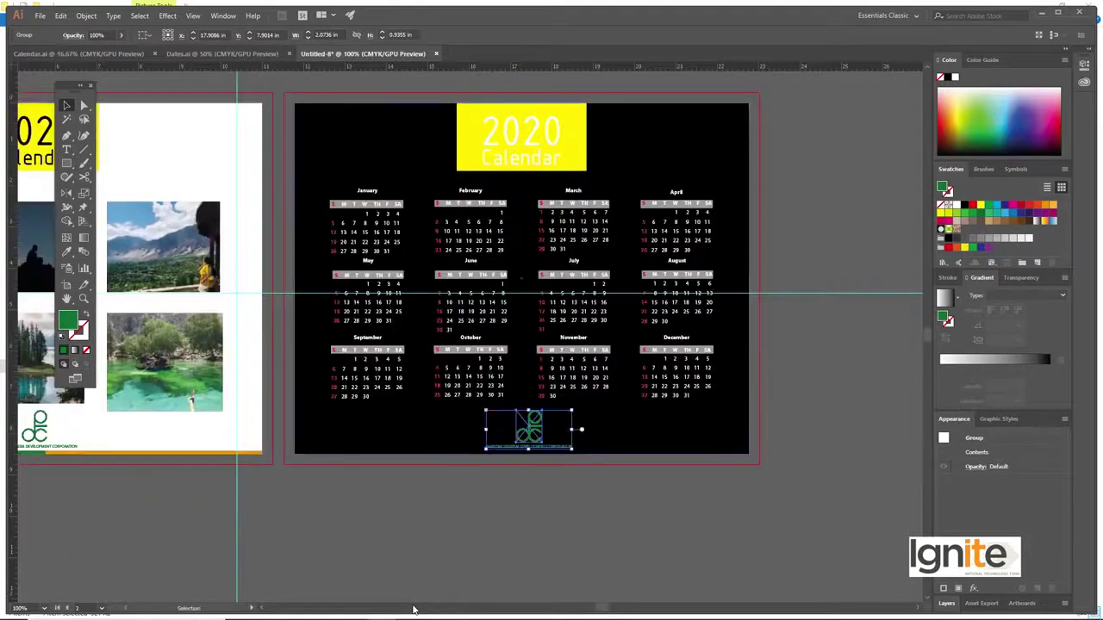
{"action": "left_click", "coordinate": [478, 424], "text": "shift"}
{"action": "left_click", "coordinate": [203, 35]}
{"action": "left_click", "coordinate": [405, 517]}
- Draw a rectangle about 2.62 by 1.22 in at the bottom edge of the black page and fill it with white
{"action": "key", "text": "ctrl+equal"}
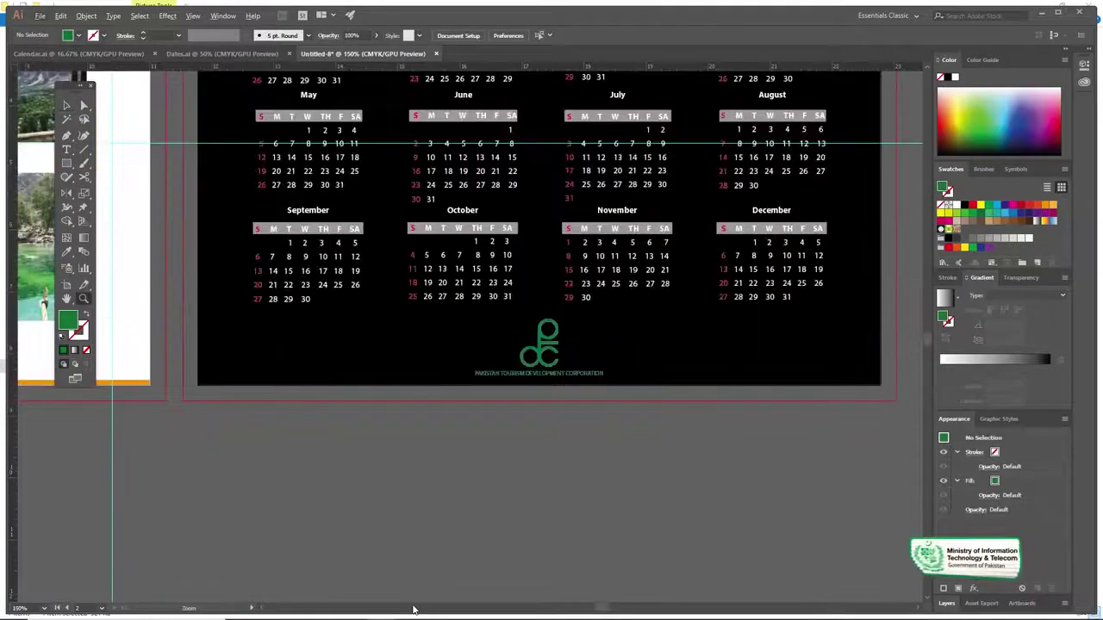
{"action": "key", "text": "ctrl+equal"}
{"action": "key", "text": "m"}
{"action": "left_click_drag", "start_coordinate": [386, 316], "coordinate": [602, 415]}
{"action": "key", "text": "v"}
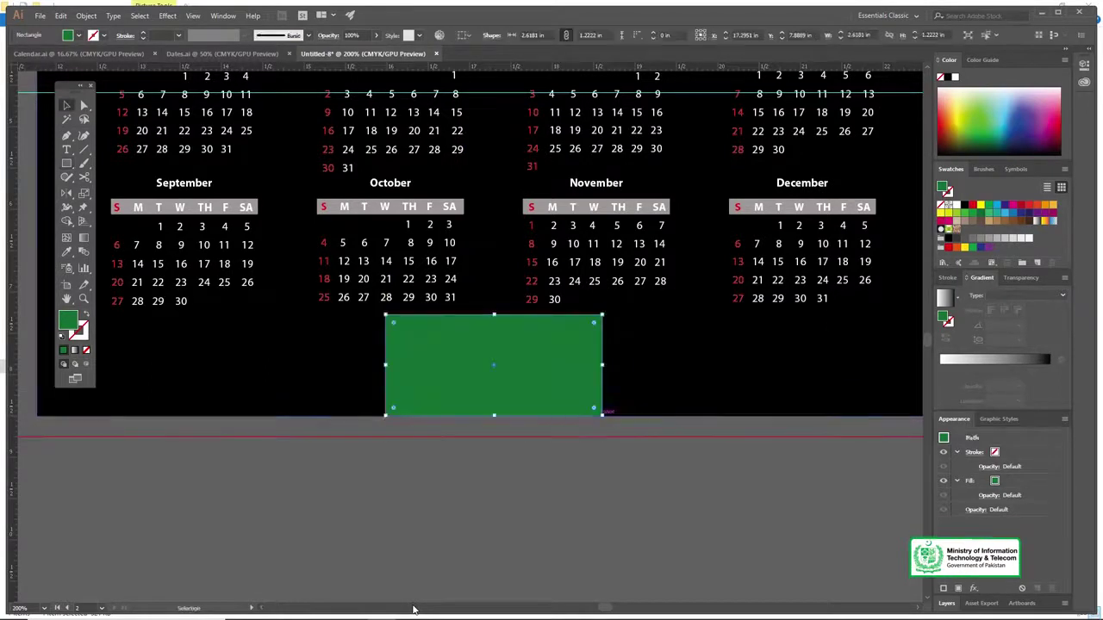
{"action": "left_click", "coordinate": [79, 35]}
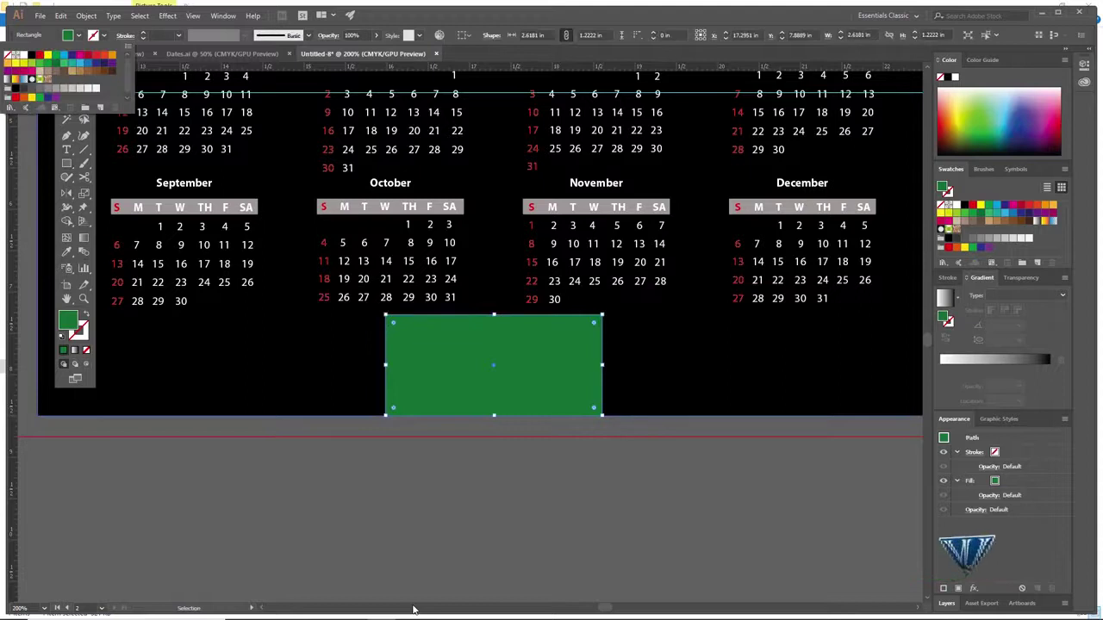
{"action": "left_click", "coordinate": [23, 55]}
{"action": "key", "text": "Escape"}
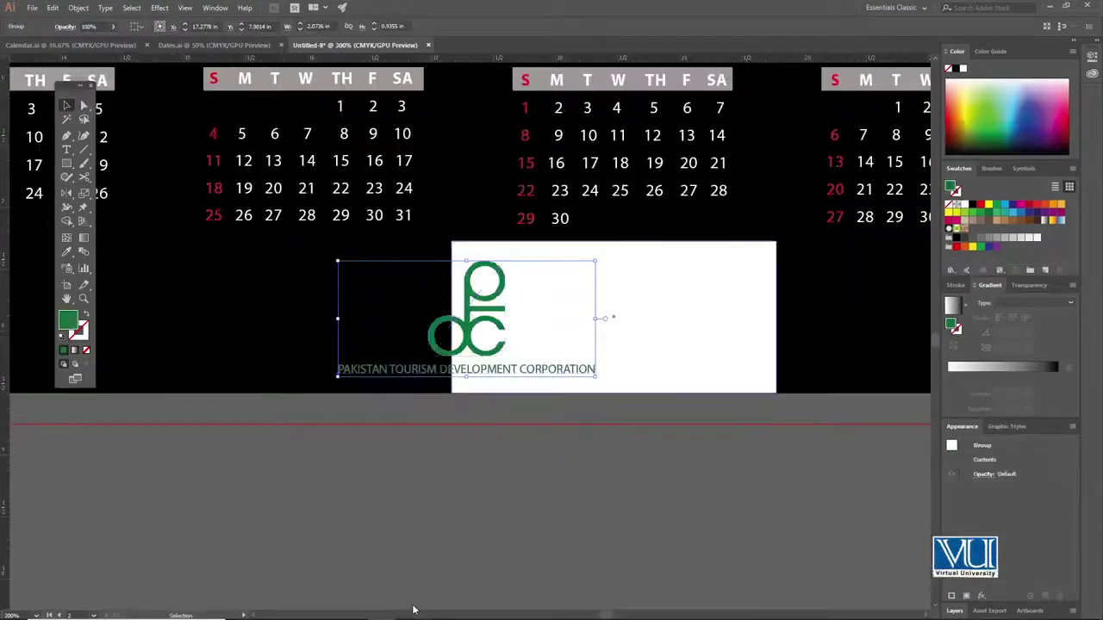
- Center the white rectangle horizontally behind the logo on the black page
{"action": "left_click_drag", "start_coordinate": [734, 304], "coordinate": [587, 304]}
{"action": "left_click", "coordinate": [469, 308], "text": "shift"}
{"action": "left_click", "coordinate": [371, 301]}
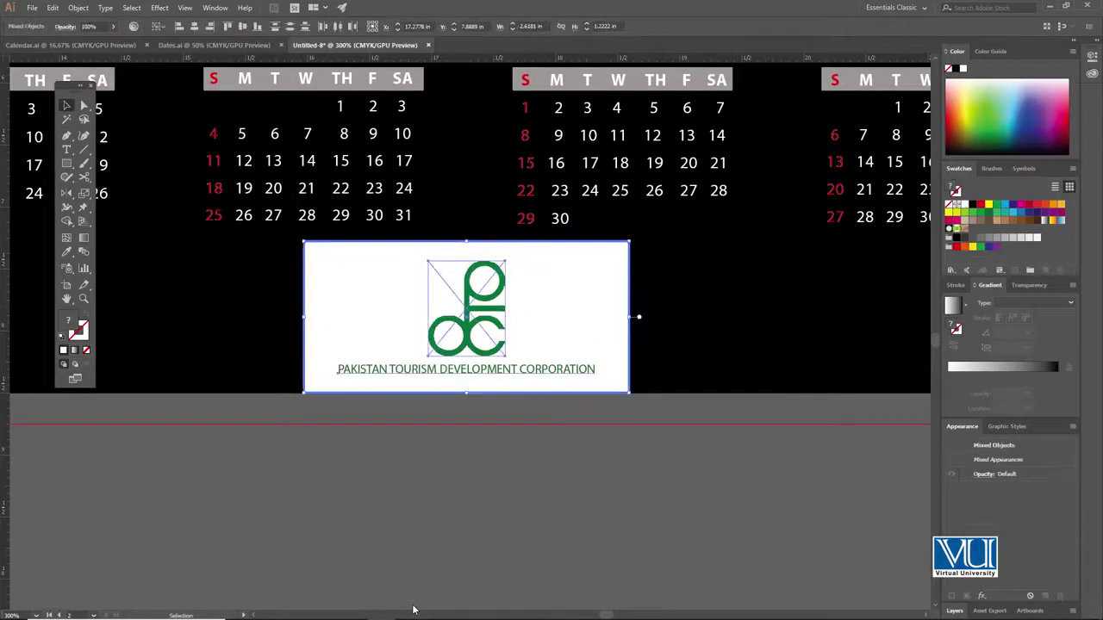
{"action": "key", "text": "ctrl+shift+a"}
{"action": "key", "text": "ctrl+minus"}
{"action": "key", "text": "ctrl+minus"}
{"action": "key", "text": "ctrl+minus"}
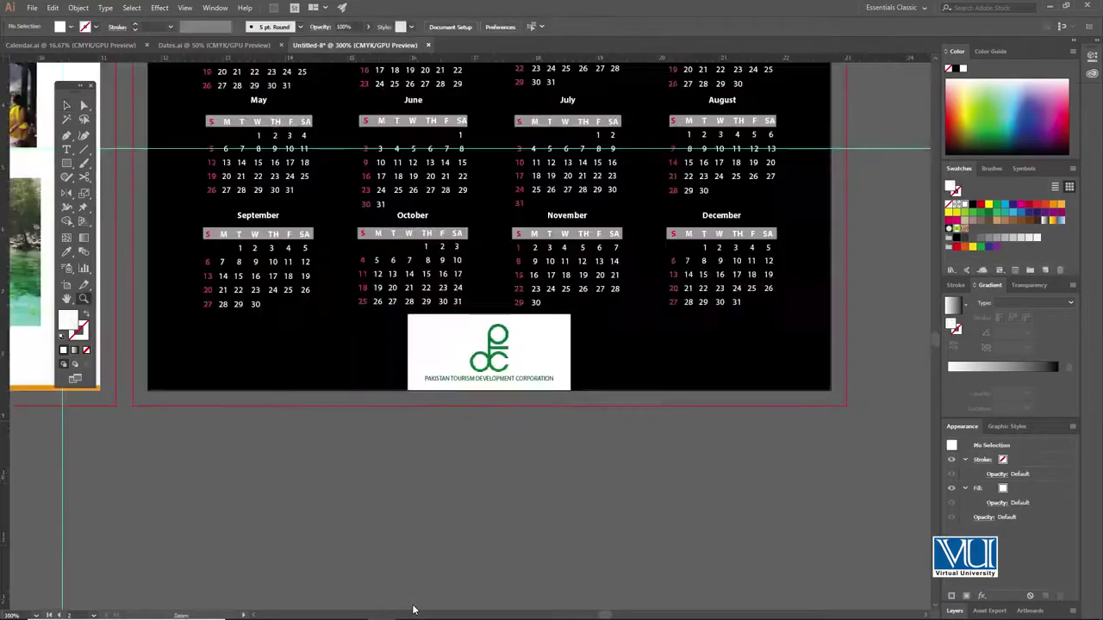
{"action": "key", "text": "ctrl+minus"}
{"action": "key", "text": "ctrl+minus"}
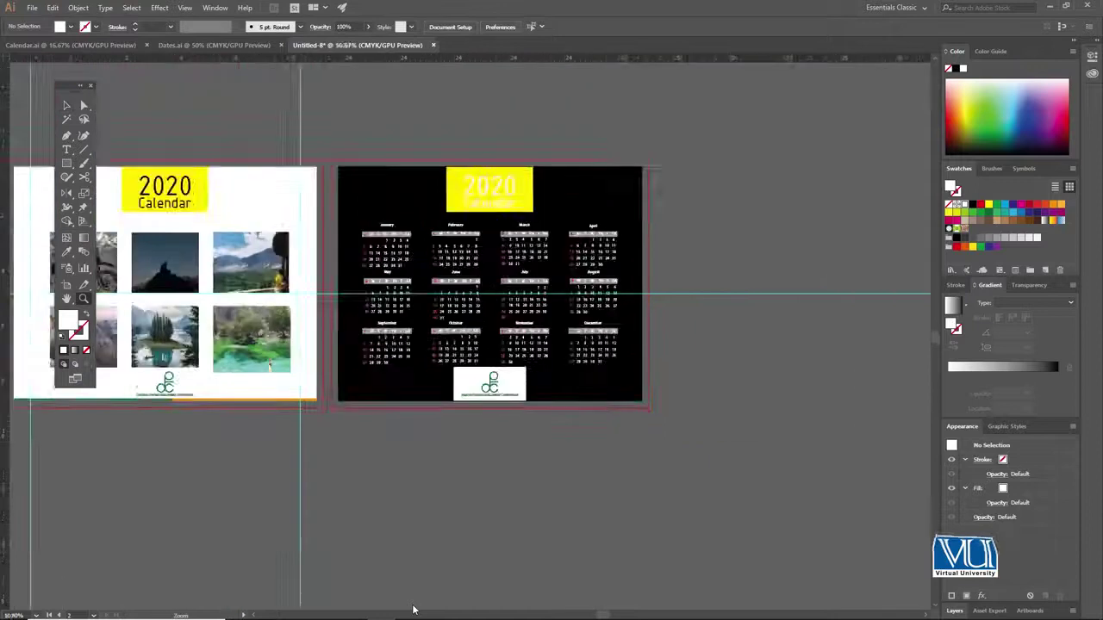
- Move the group of month grids up in small increments to leave more room above the logo box
{"action": "key", "text": "z"}
{"action": "key", "text": "v"}
{"action": "left_click_drag", "start_coordinate": [448, 284], "coordinate": [497, 280]}
{"action": "left_click", "coordinate": [497, 281]}
{"action": "key", "text": "Up"}
{"action": "key", "text": "Up"}
{"action": "key", "text": "Up"}
{"action": "key", "text": "Up"}
{"action": "key", "text": "Up"}
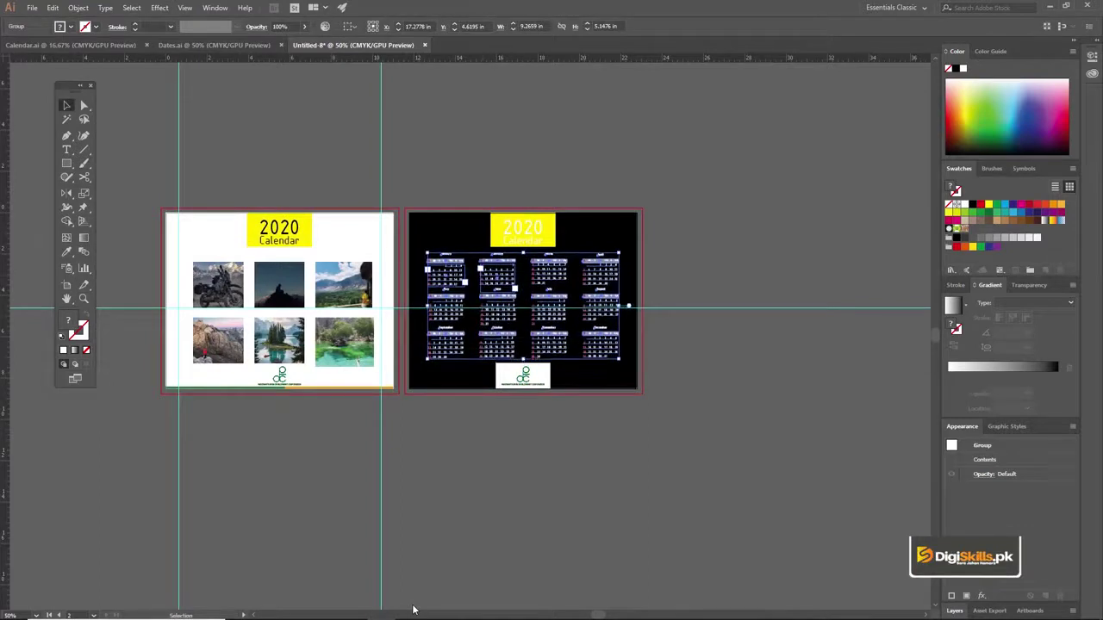
{"action": "left_click", "coordinate": [358, 381]}
- Review the picture cover and the black date page side by side
{"action": "key", "text": "z"}
{"action": "left_click", "coordinate": [357, 382]}
{"action": "left_click", "coordinate": [358, 382]}
{"action": "key", "text": "v"}
{"action": "left_click_drag", "start_coordinate": [625, 192], "coordinate": [344, 371]}
{"action": "key", "text": "z"}
{"action": "key", "text": "ctrl+minus"}
{"action": "key", "text": "v"}
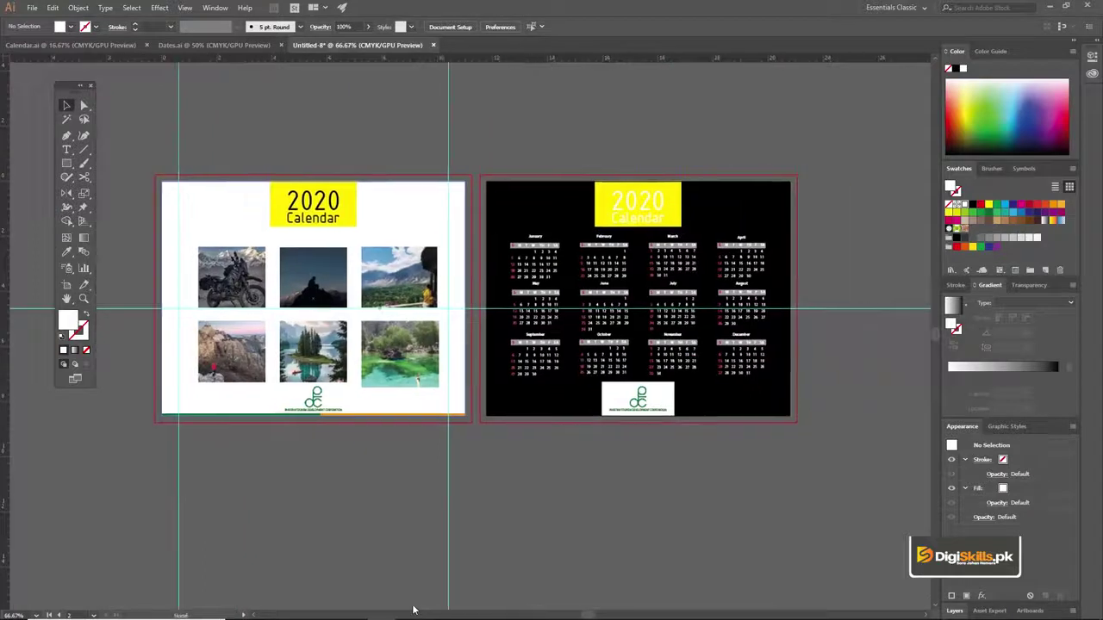
- Examine the month names, weekday headers and date numbers in the grids on the black page up close
{"action": "key", "text": "ctrl+plus"}
{"action": "key", "text": "ctrl+plus"}
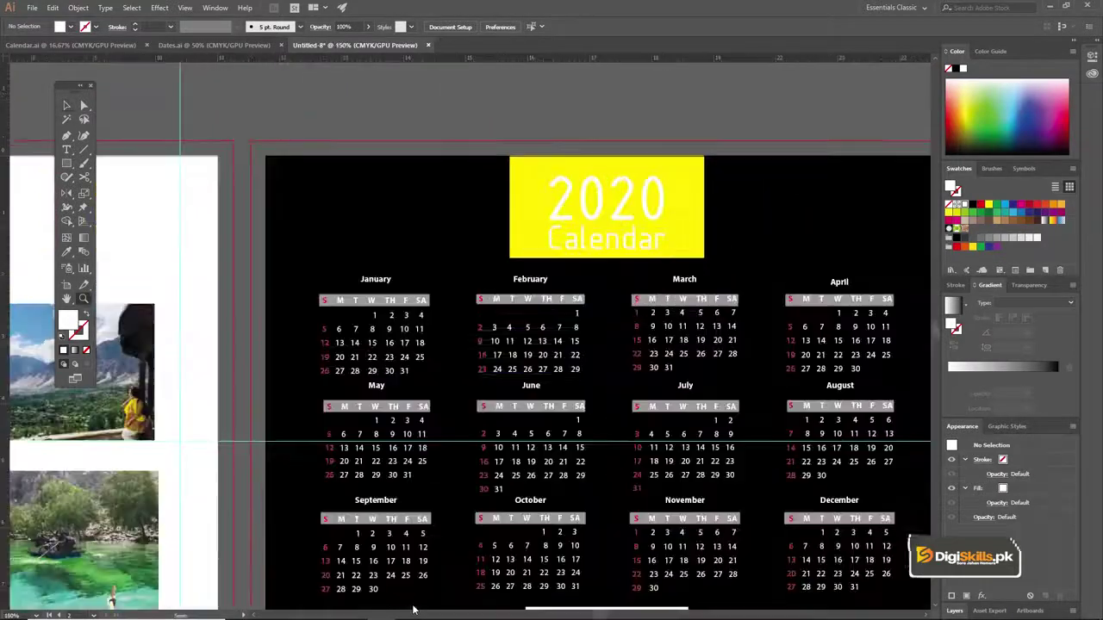
{"action": "scroll", "coordinate": [470, 336], "scroll_direction": "down", "scroll_amount": 1}
{"action": "key", "text": "ctrl+plus"}
{"action": "scroll", "coordinate": [413, 610], "scroll_direction": "down", "scroll_amount": 1}
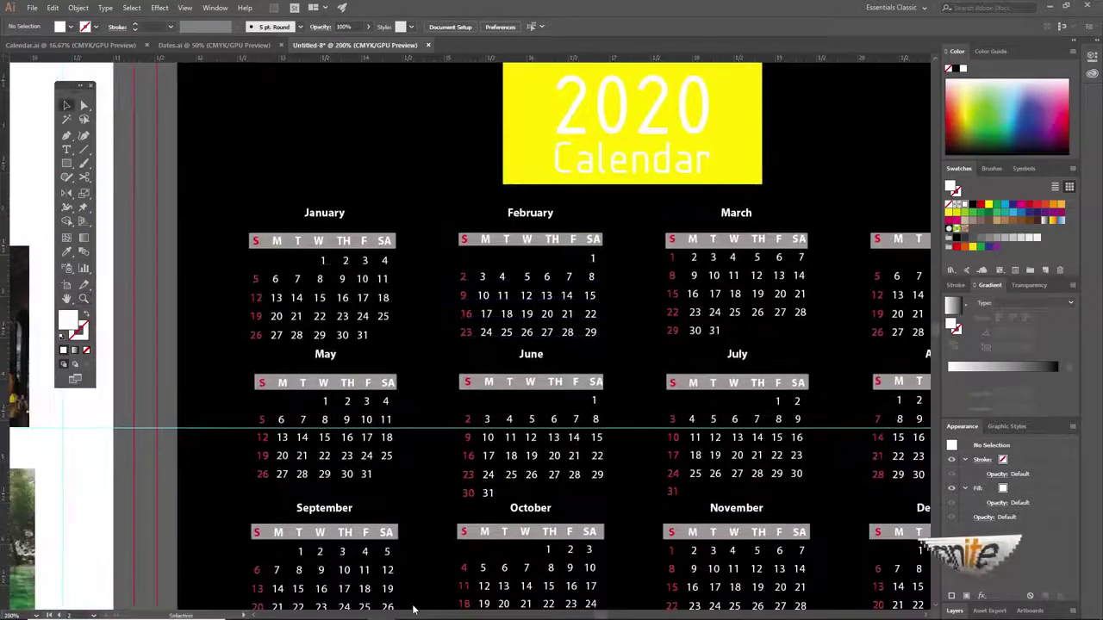
{"action": "key", "text": "ctrl+a"}
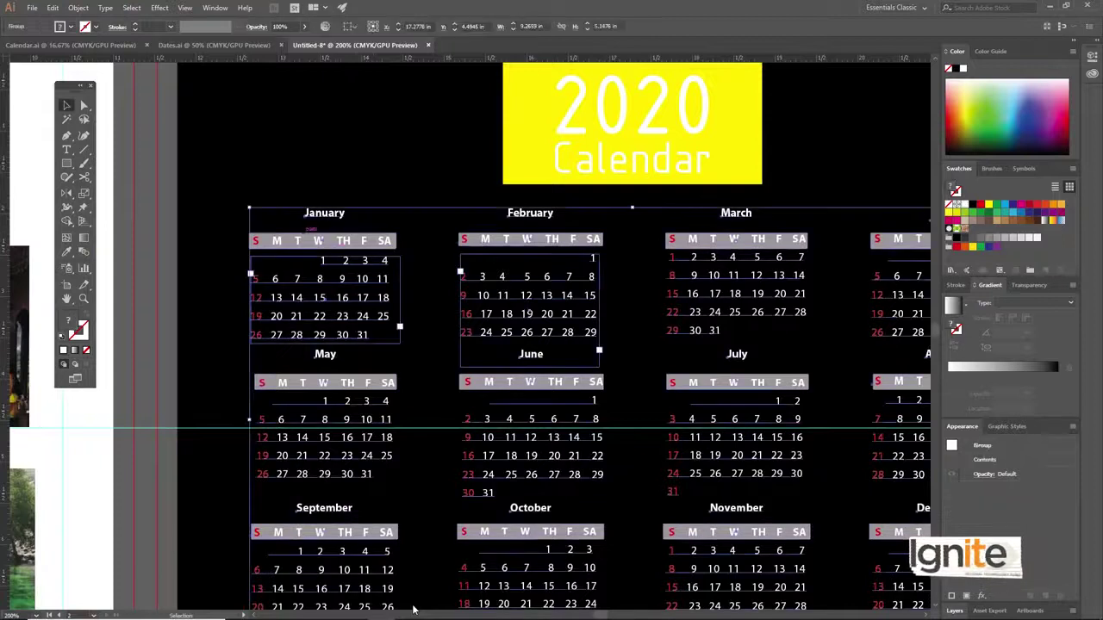
{"action": "key", "text": "ctrl+plus"}
{"action": "scroll", "coordinate": [413, 610], "scroll_direction": "right", "scroll_amount": 1}
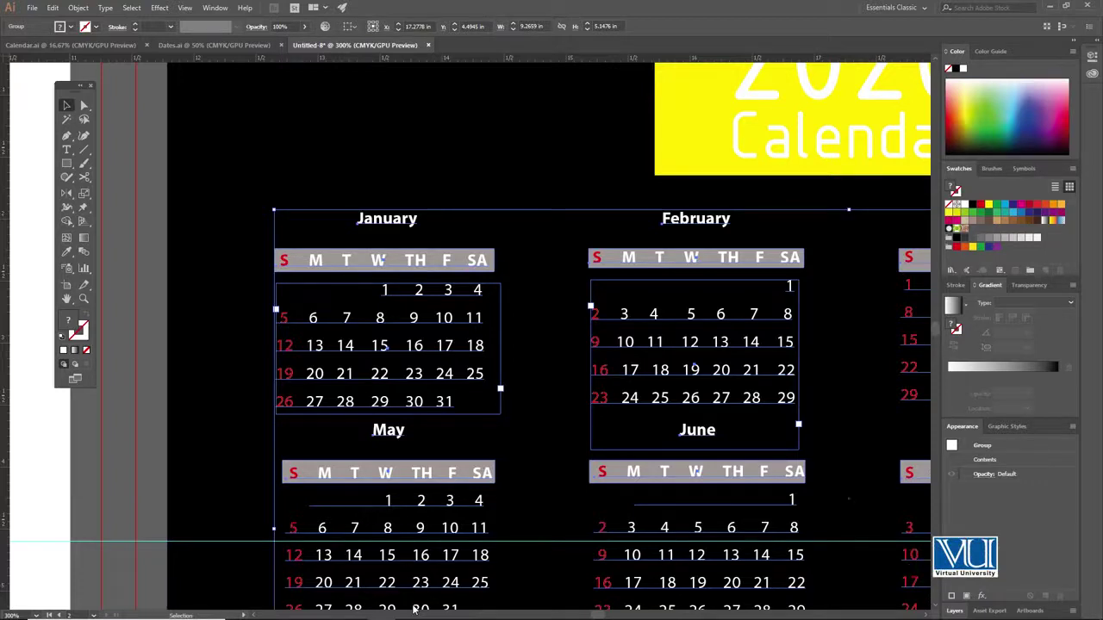
{"action": "scroll", "coordinate": [414, 610], "scroll_direction": "down", "scroll_amount": 2}
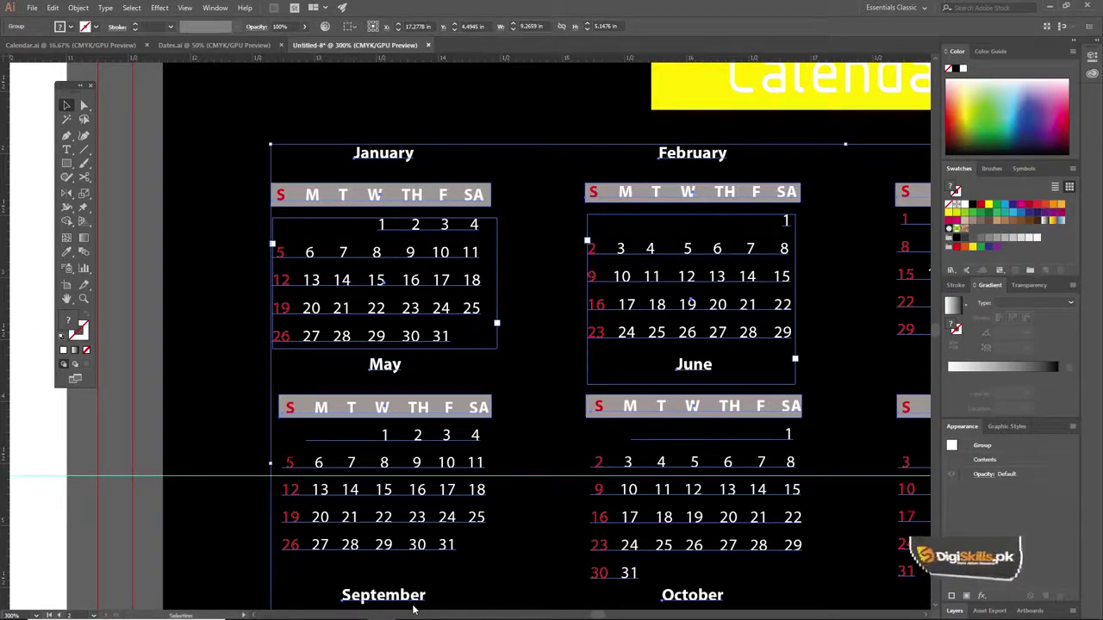
{"action": "key", "text": "ctrl+minus"}
{"action": "key", "text": "ctrl+minus"}
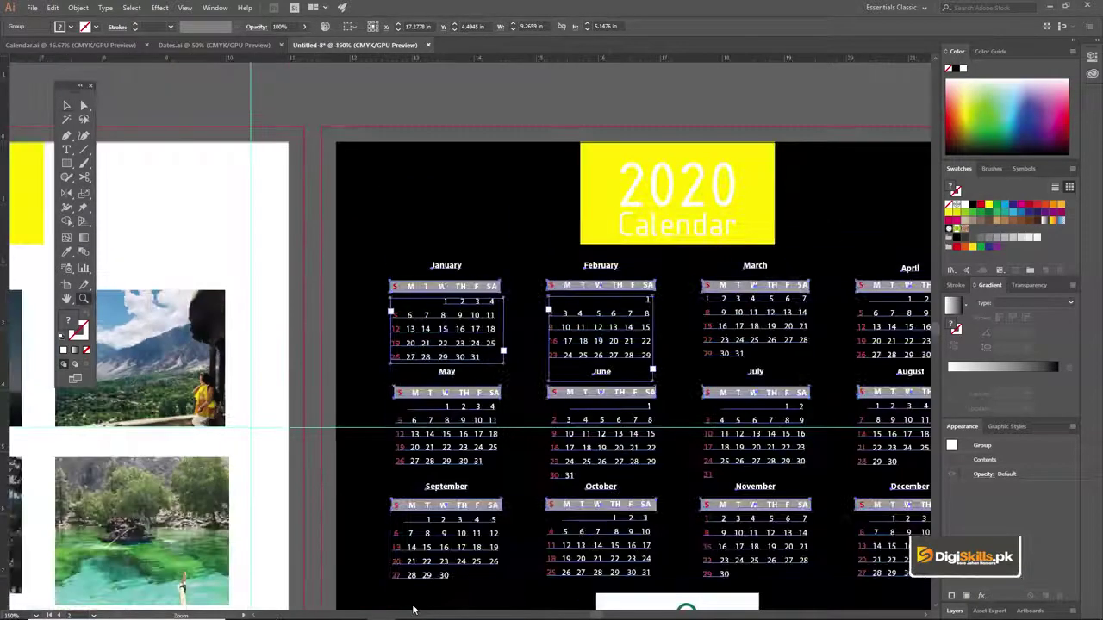
{"action": "key", "text": "ctrl+minus"}
{"action": "key", "text": "ctrl+minus"}
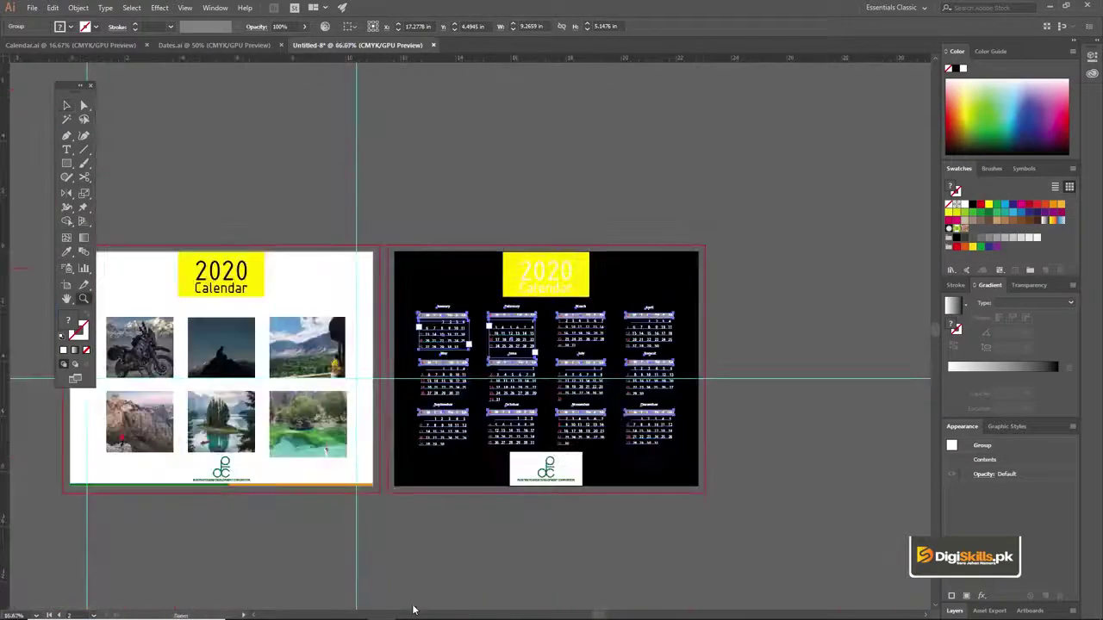
{"action": "key", "text": "ctrl+shift+a"}
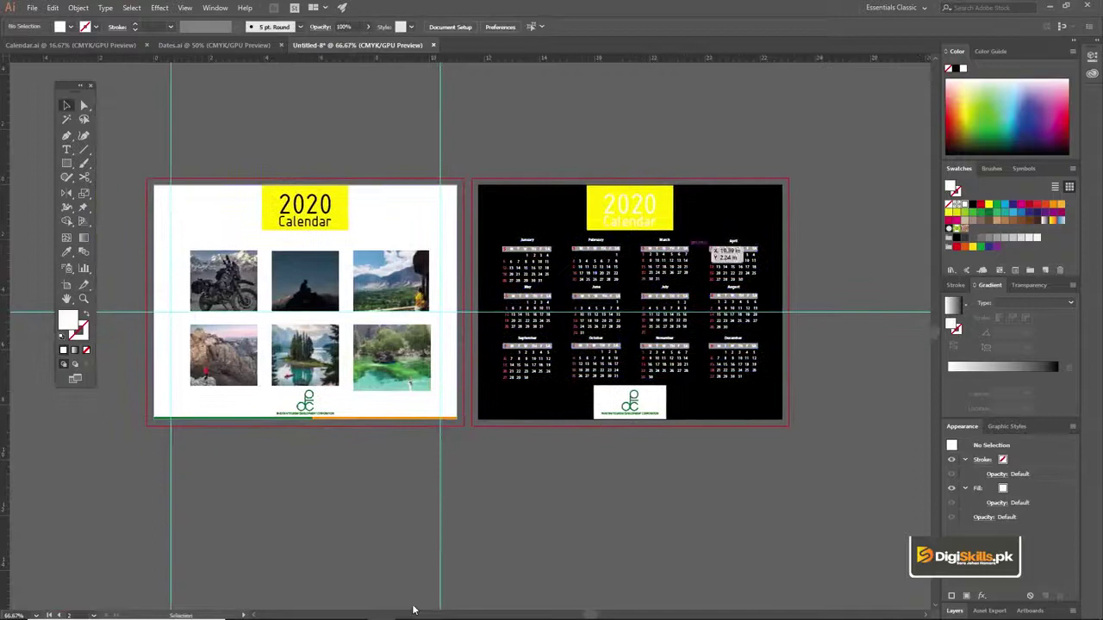
- Switch to the finished Calendar.ai document and examine its picture cover and the January–February page up close
{"action": "left_click_drag", "start_coordinate": [692, 242], "coordinate": [730, 243]}
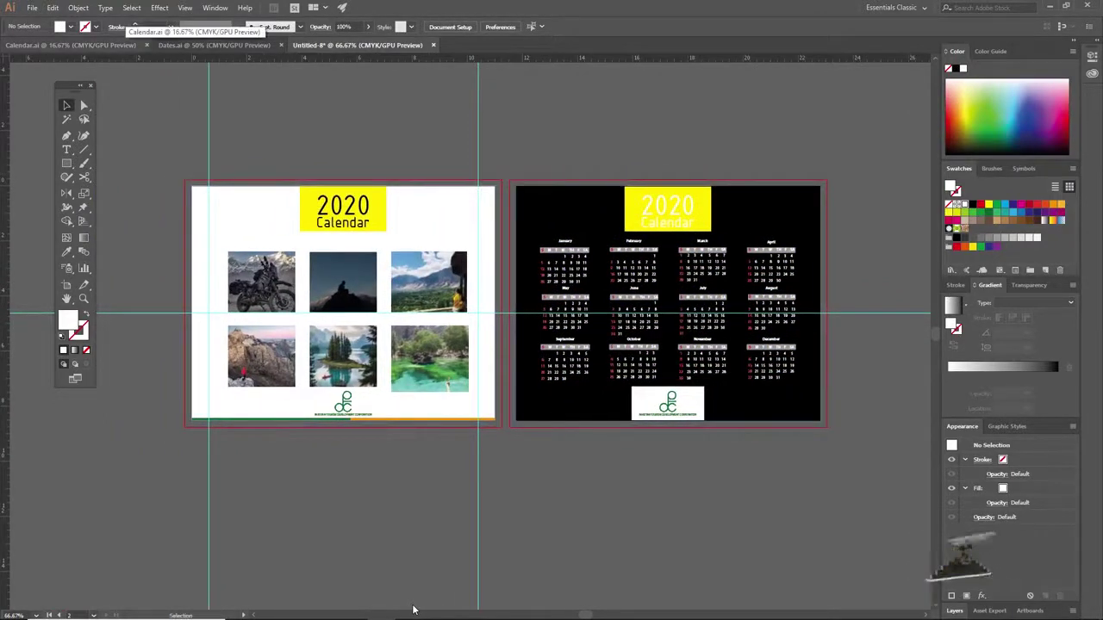
{"action": "left_click", "coordinate": [123, 45]}
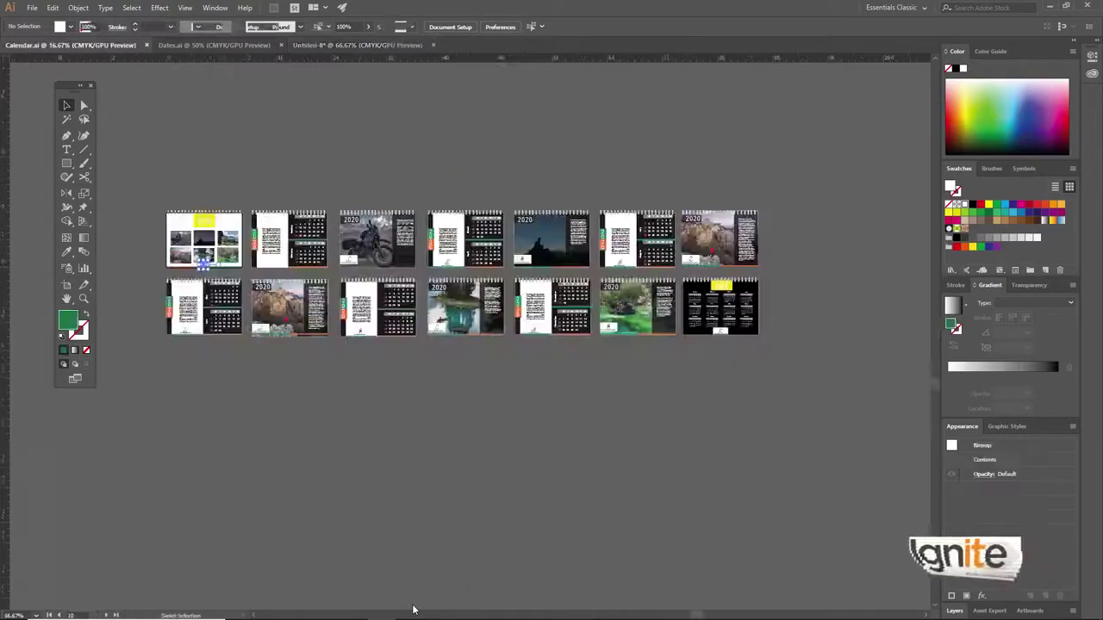
{"action": "key", "text": "ctrl+equal"}
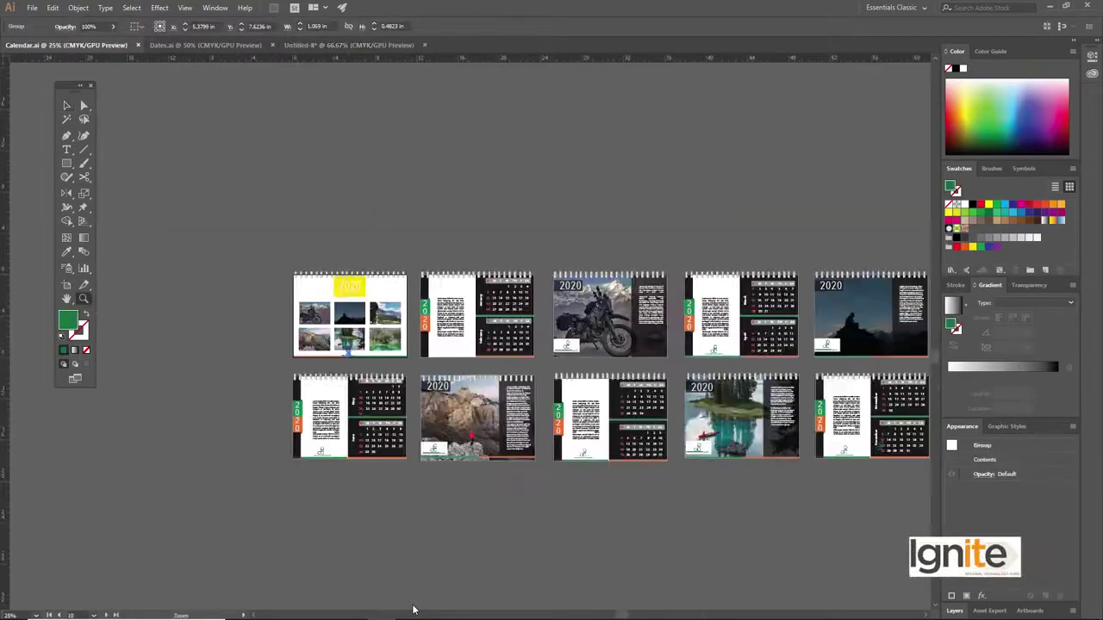
{"action": "key", "text": "ctrl+equal"}
{"action": "key", "text": "ctrl+equal"}
{"action": "key", "text": "ctrl+equal"}
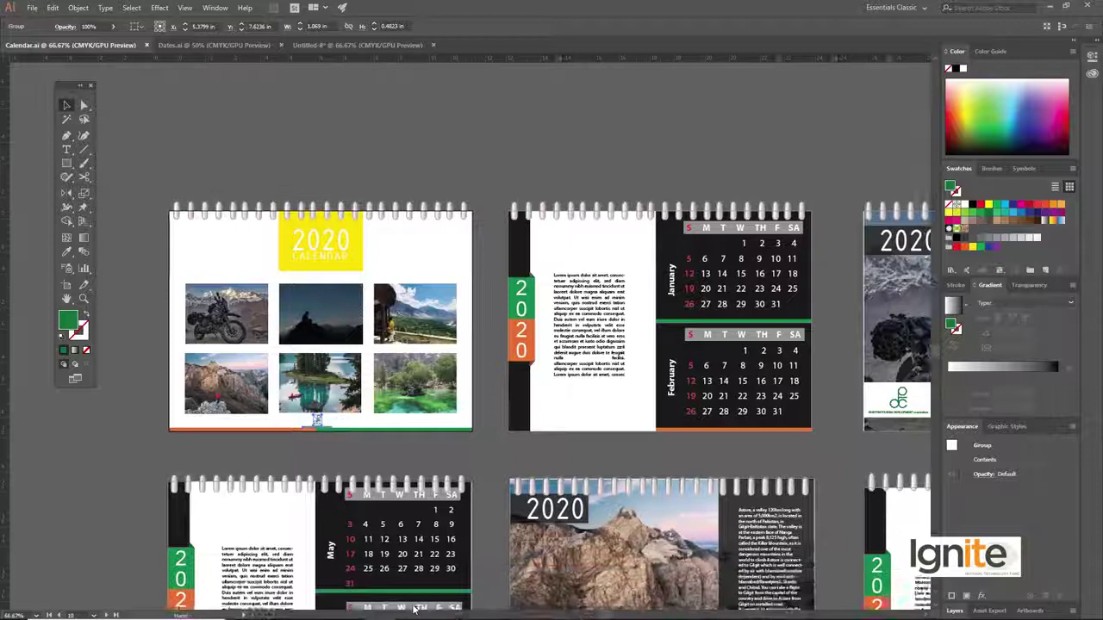
{"action": "key", "text": "ctrl+equal"}
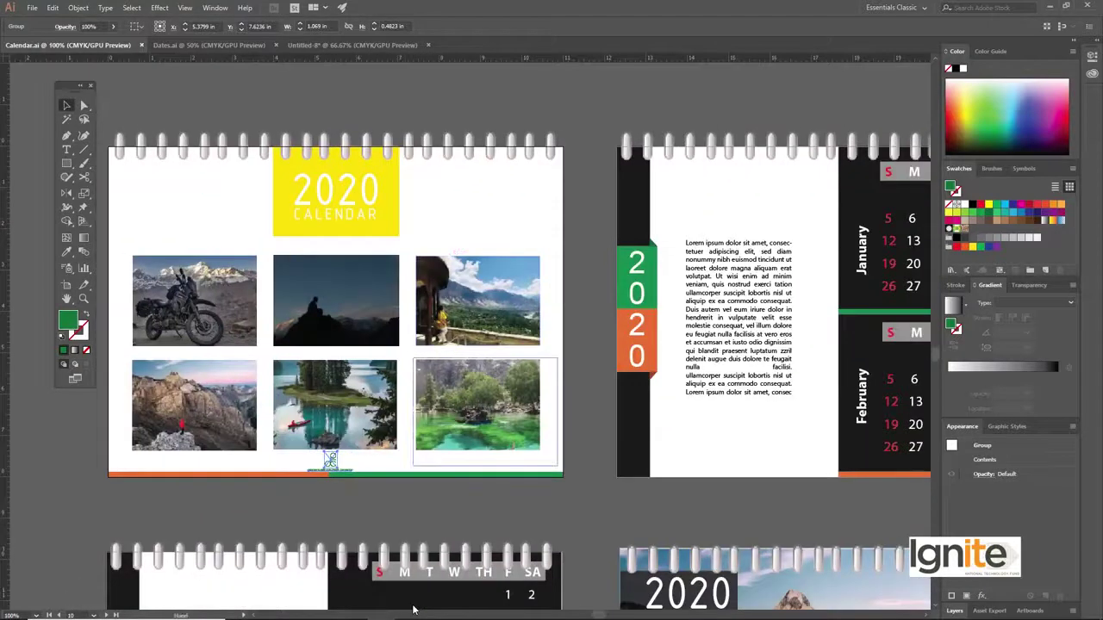
{"action": "scroll", "coordinate": [412, 609], "scroll_direction": "right", "scroll_amount": 5}
{"action": "key", "text": "ctrl+shift+a"}
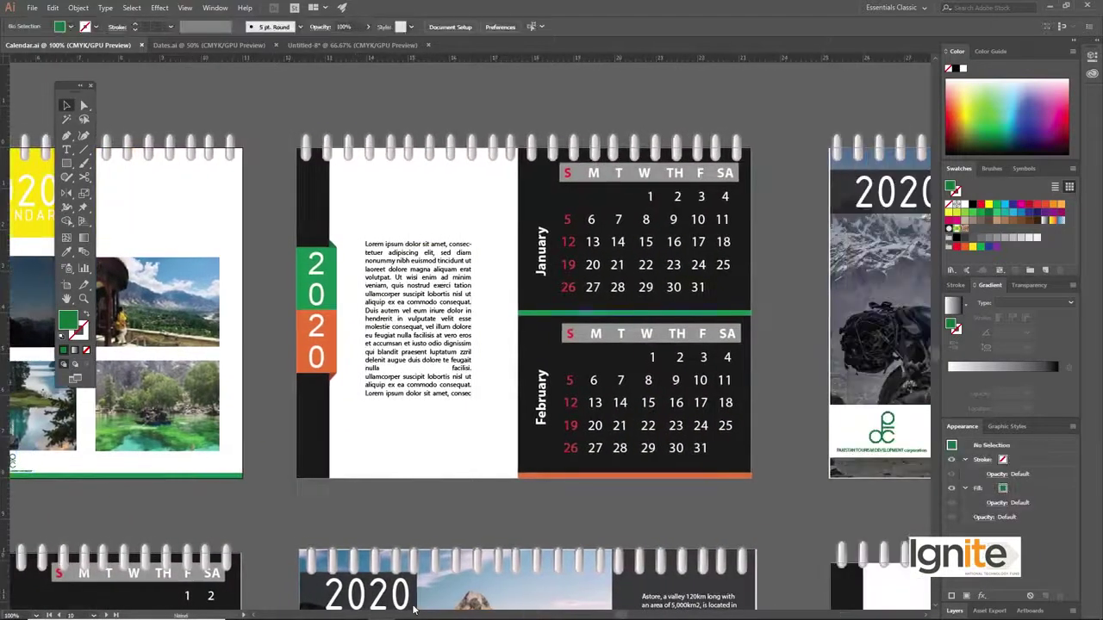
{"action": "key", "text": "ctrl+minus"}
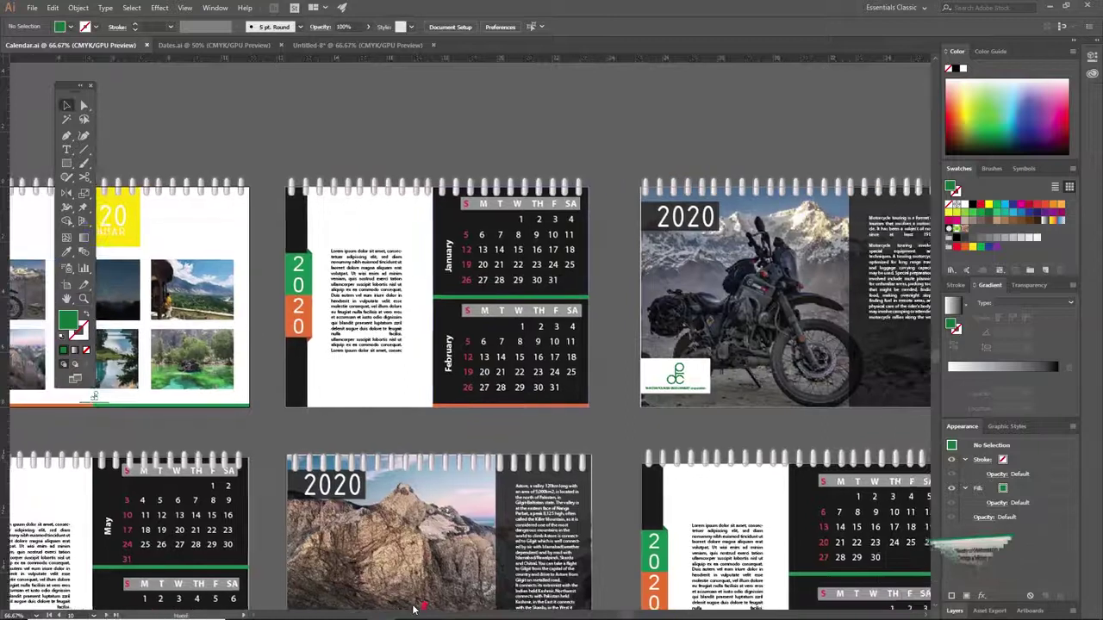
- Inspect the placeholder text block on the January–February page and compare the page with the neighbouring motorcycle picture page
{"action": "left_click", "coordinate": [366, 302]}
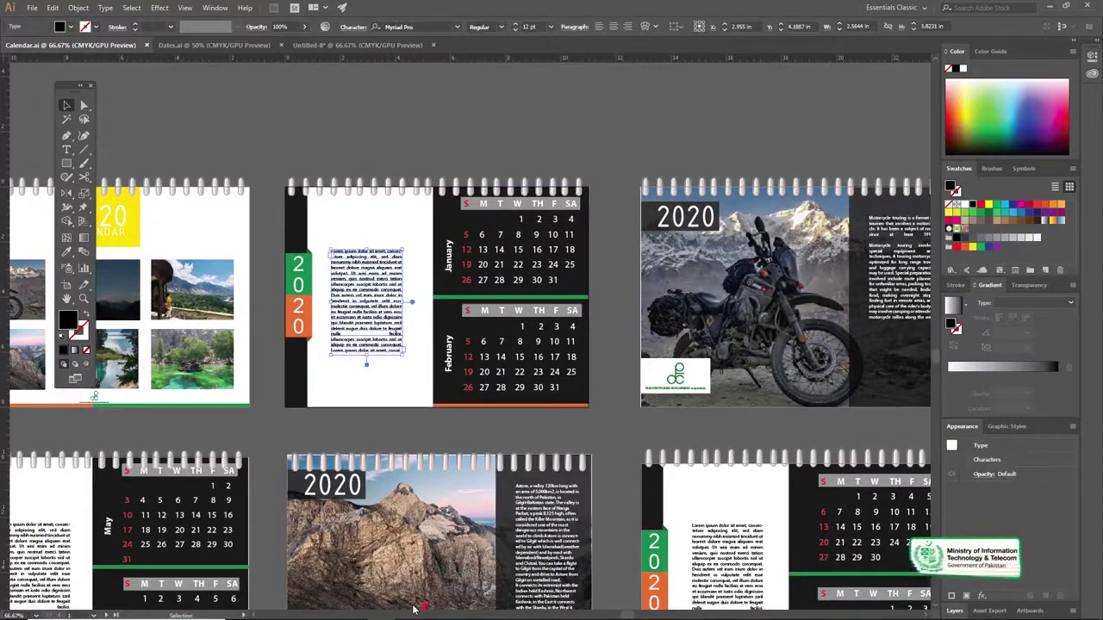
{"action": "left_click", "coordinate": [388, 138]}
{"action": "left_click", "coordinate": [372, 342]}
{"action": "left_click", "coordinate": [388, 138]}
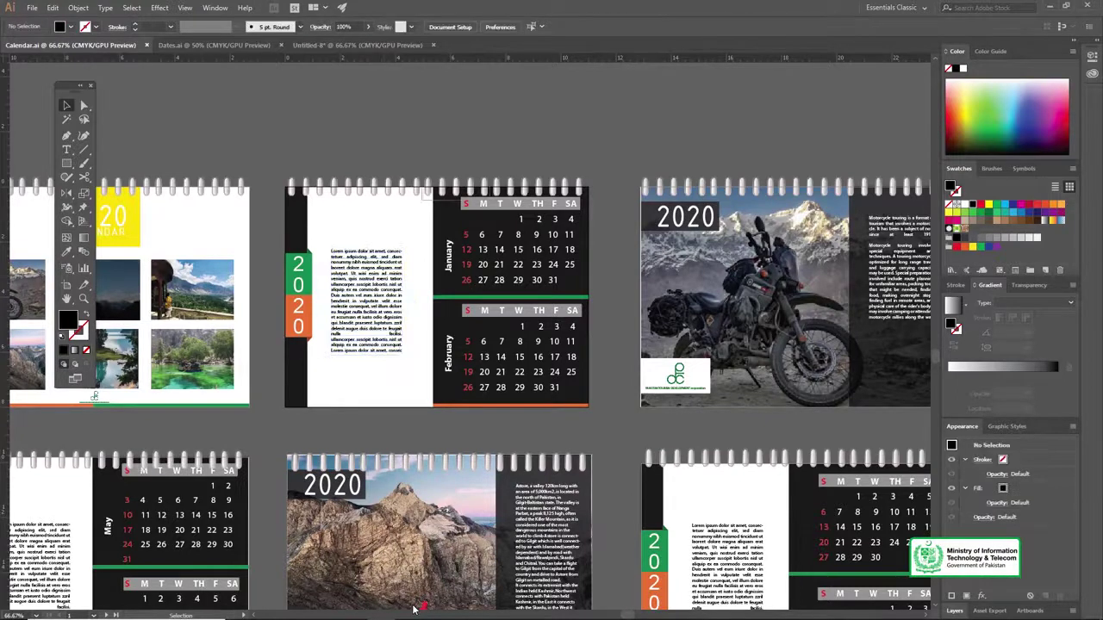
{"action": "scroll", "coordinate": [414, 608], "scroll_direction": "right", "scroll_amount": 3}
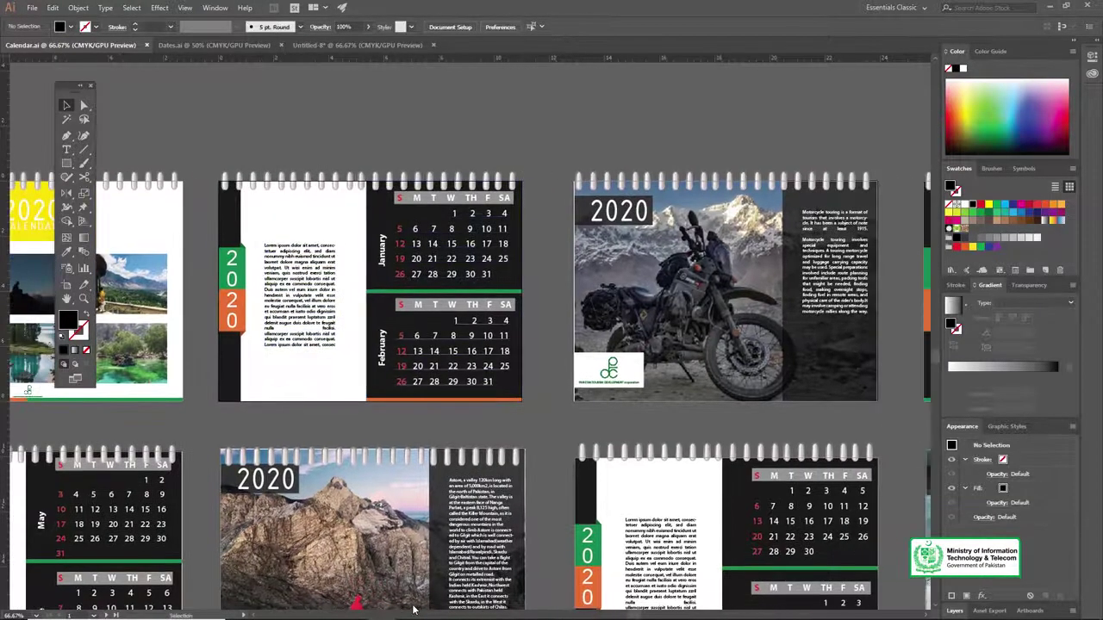
{"action": "scroll", "coordinate": [413, 608], "scroll_direction": "right", "scroll_amount": 5}
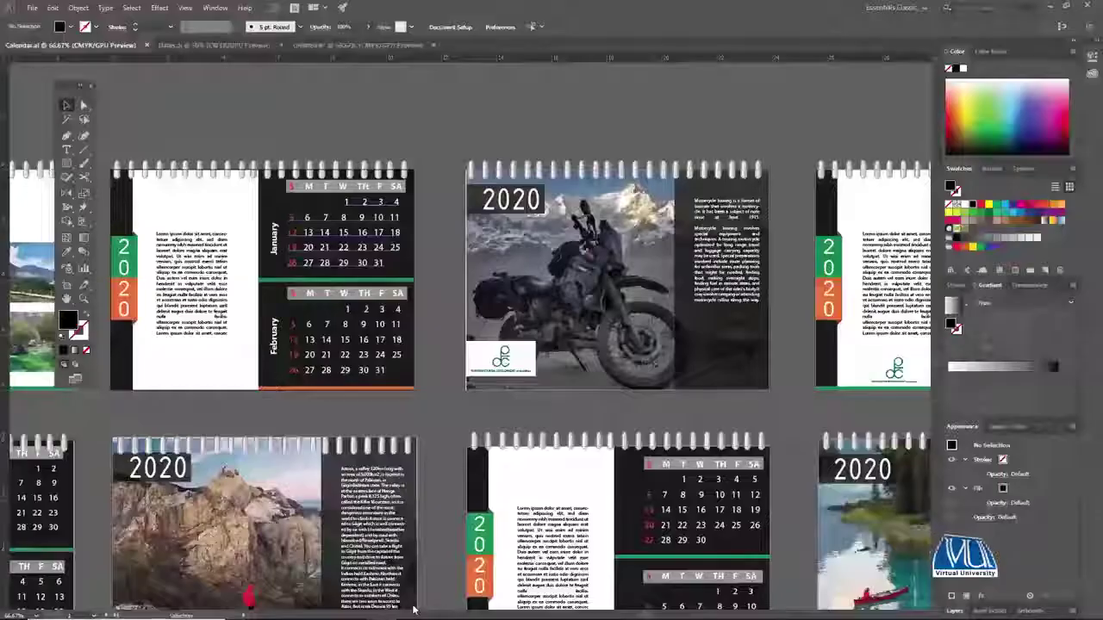
- Survey the full set of calendar pages, from the cover through the lake pages to the black twelve-month page
{"action": "key", "text": "ctrl+minus"}
{"action": "key", "text": "ctrl+minus"}
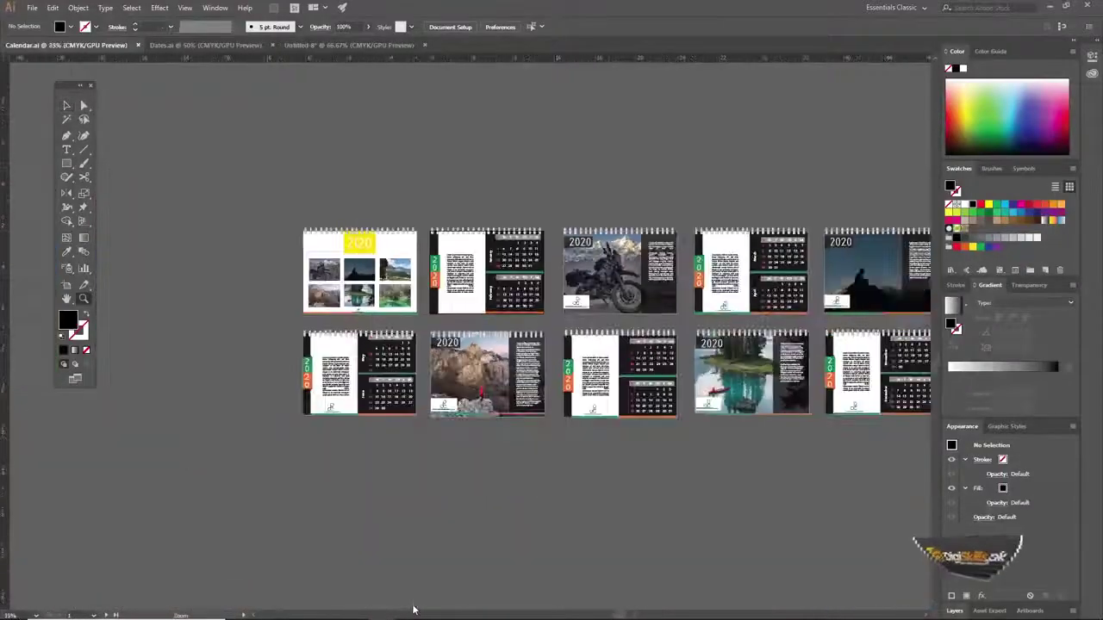
{"action": "scroll", "coordinate": [412, 609], "scroll_direction": "right", "scroll_amount": 5}
{"action": "key", "text": "ctrl+minus"}
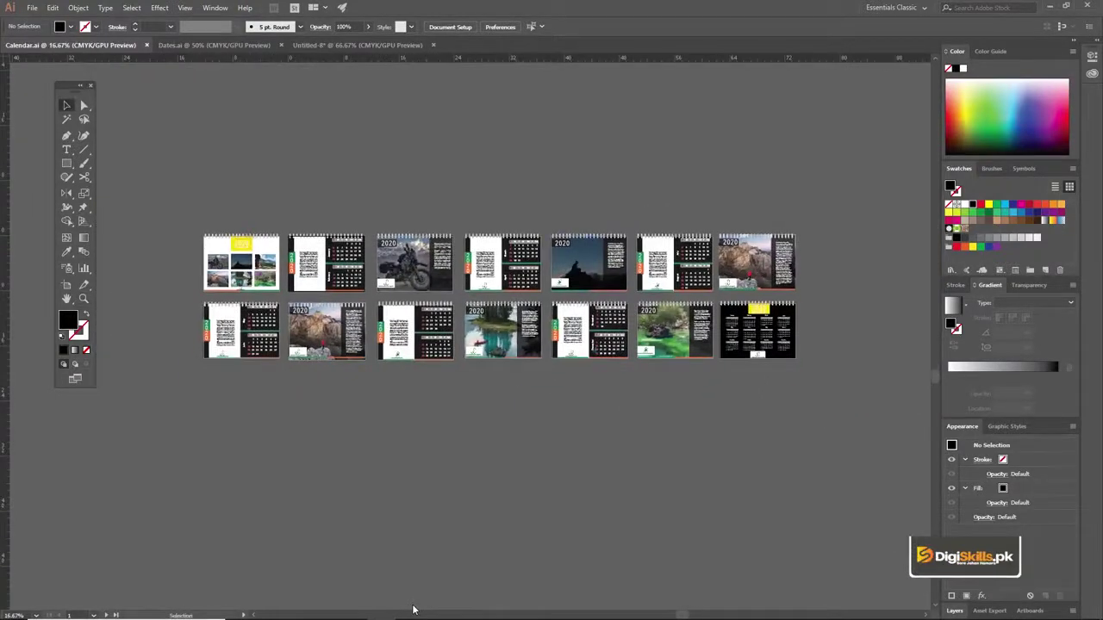
{"action": "left_click", "coordinate": [242, 260]}
{"action": "left_click_drag", "start_coordinate": [190, 225], "coordinate": [431, 293]}
{"action": "left_click_drag", "start_coordinate": [472, 363], "coordinate": [370, 301]}
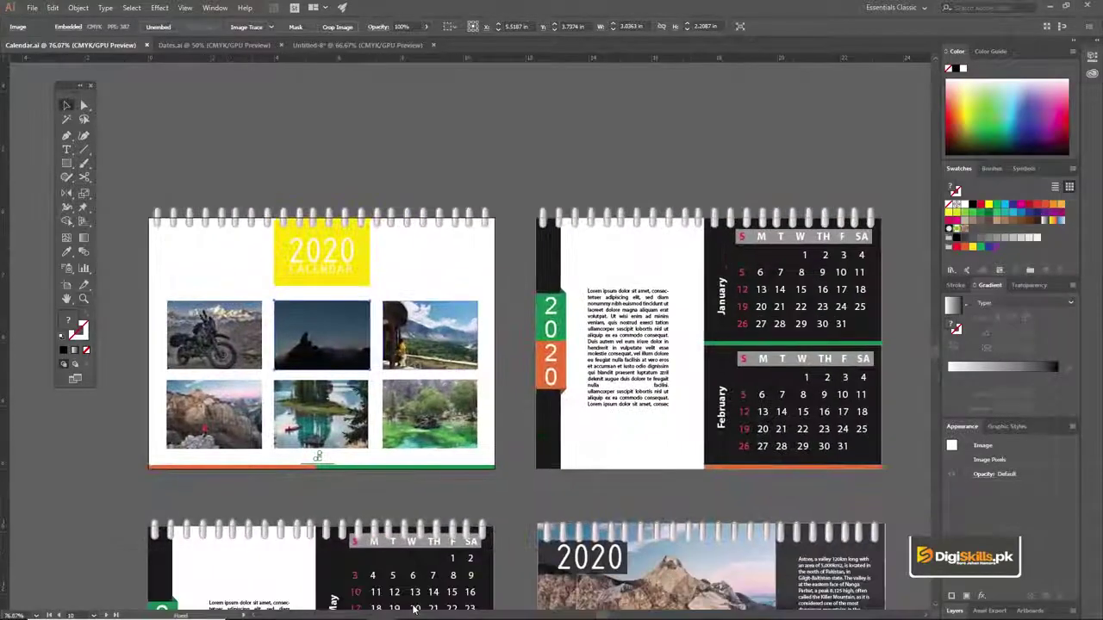
{"action": "left_click_drag", "start_coordinate": [689, 431], "coordinate": [392, 283]}
{"action": "left_click_drag", "start_coordinate": [732, 430], "coordinate": [241, 263]}
{"action": "left_click_drag", "start_coordinate": [689, 388], "coordinate": [264, 314]}
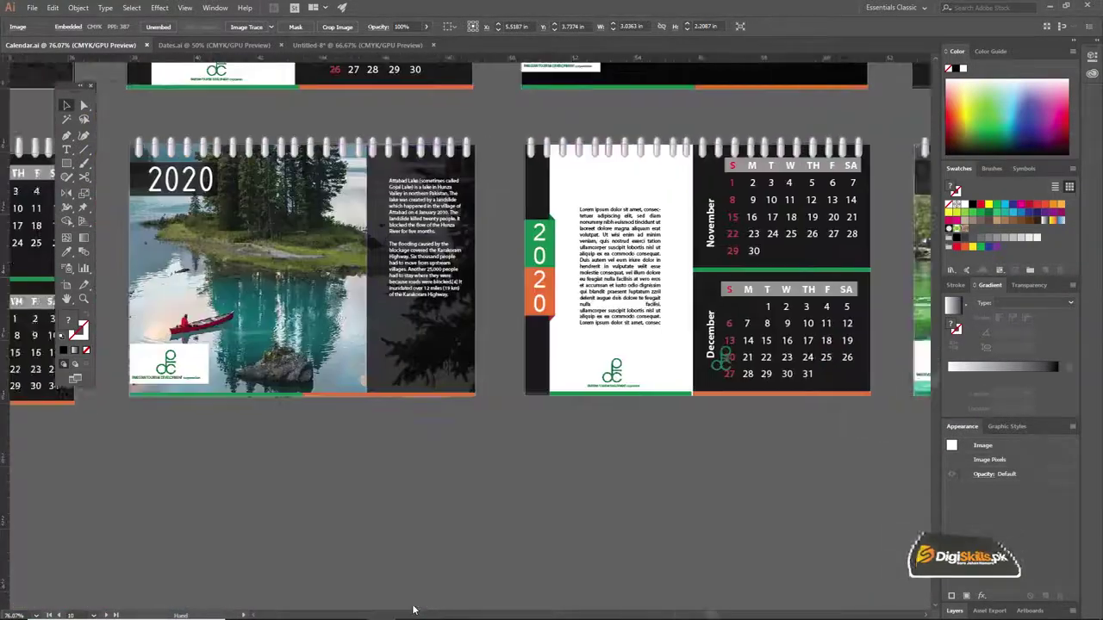
{"action": "left_click_drag", "start_coordinate": [452, 366], "coordinate": [268, 362]}
{"action": "left_click_drag", "start_coordinate": [776, 387], "coordinate": [238, 352]}
{"action": "left_click_drag", "start_coordinate": [603, 344], "coordinate": [404, 361]}
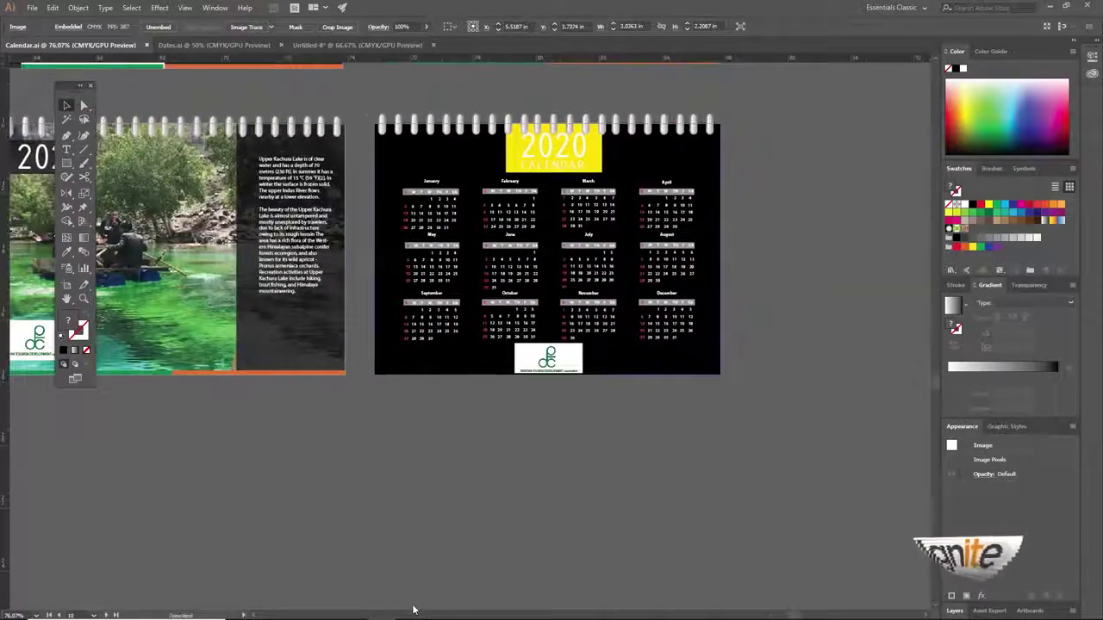
- Review the page order from the black twelve-month page back to the cover and the first month page
{"action": "key", "text": "ctrl+alt+0"}
{"action": "key", "text": "ctrl+minus"}
{"action": "key", "text": "ctrl+minus"}
{"action": "key", "text": "ctrl+minus"}
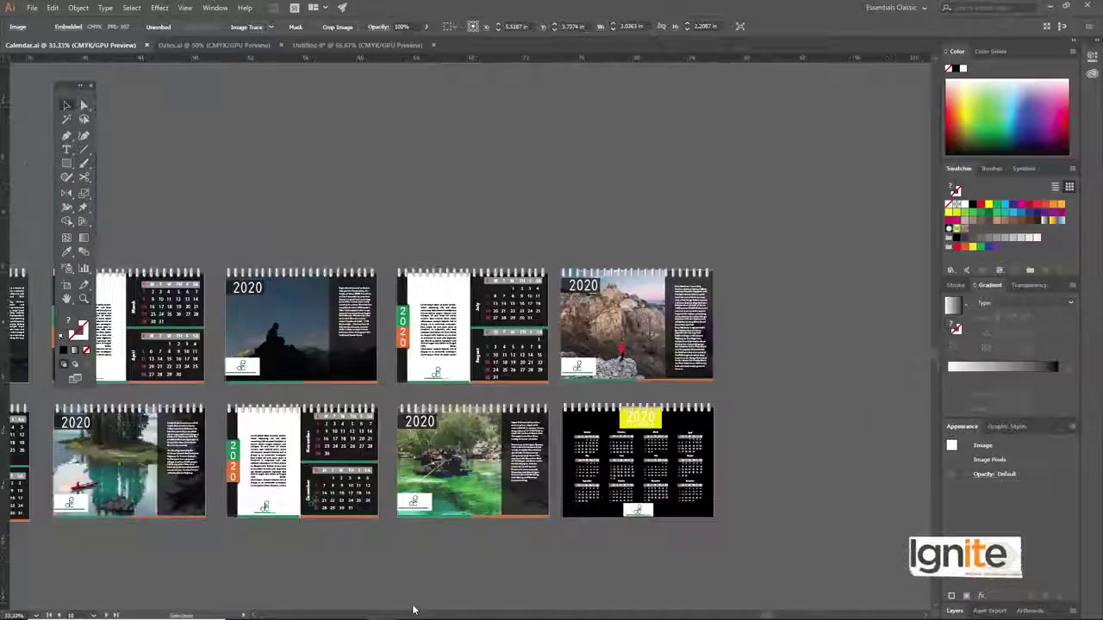
{"action": "scroll", "coordinate": [413, 609], "scroll_direction": "left", "scroll_amount": 10}
{"action": "key", "text": "ctrl+plus"}
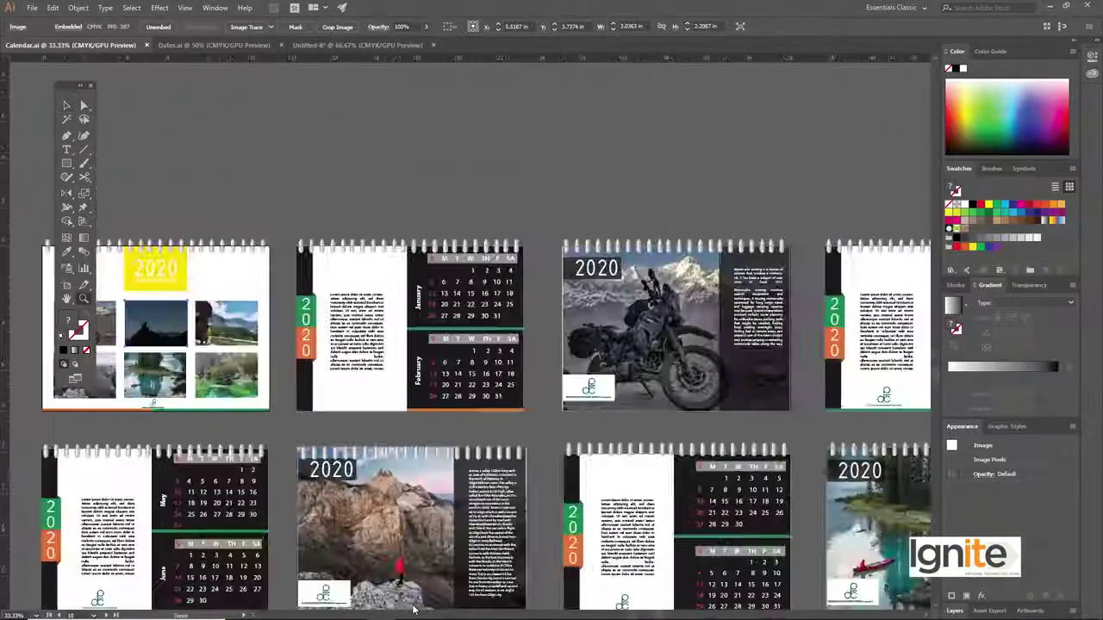
{"action": "key", "text": "ctrl+plus"}
{"action": "key", "text": "ctrl+plus"}
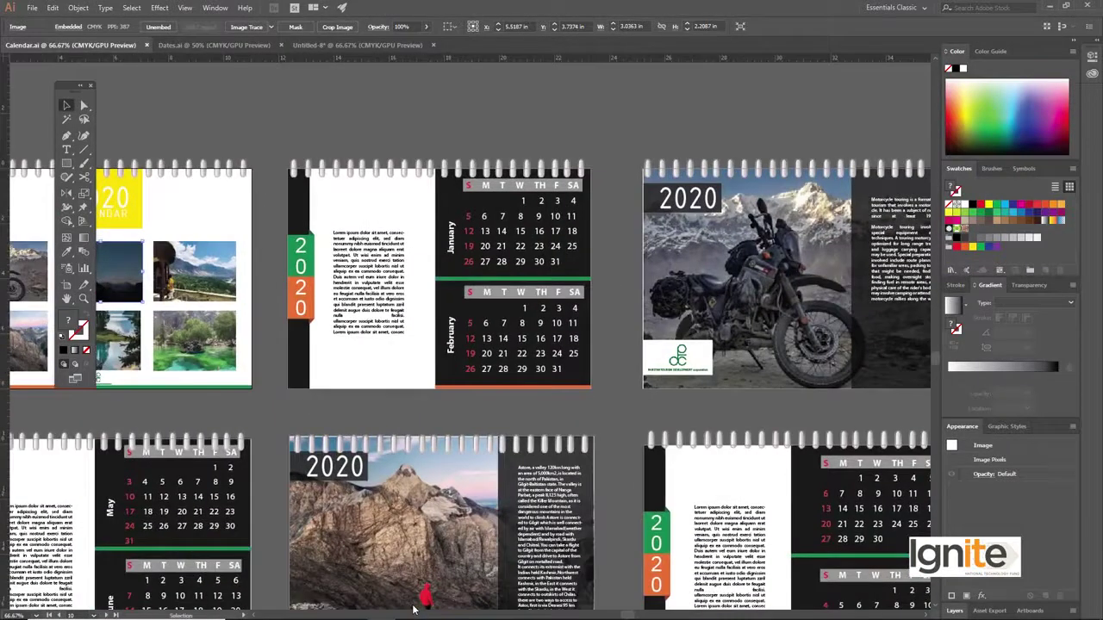
- Examine the motorcycle page's picture, 2020 label, logo box and Motorcycle touring text block up close
{"action": "scroll", "coordinate": [413, 609], "scroll_direction": "right", "scroll_amount": 5}
{"action": "scroll", "coordinate": [412, 609], "scroll_direction": "down", "scroll_amount": 1}
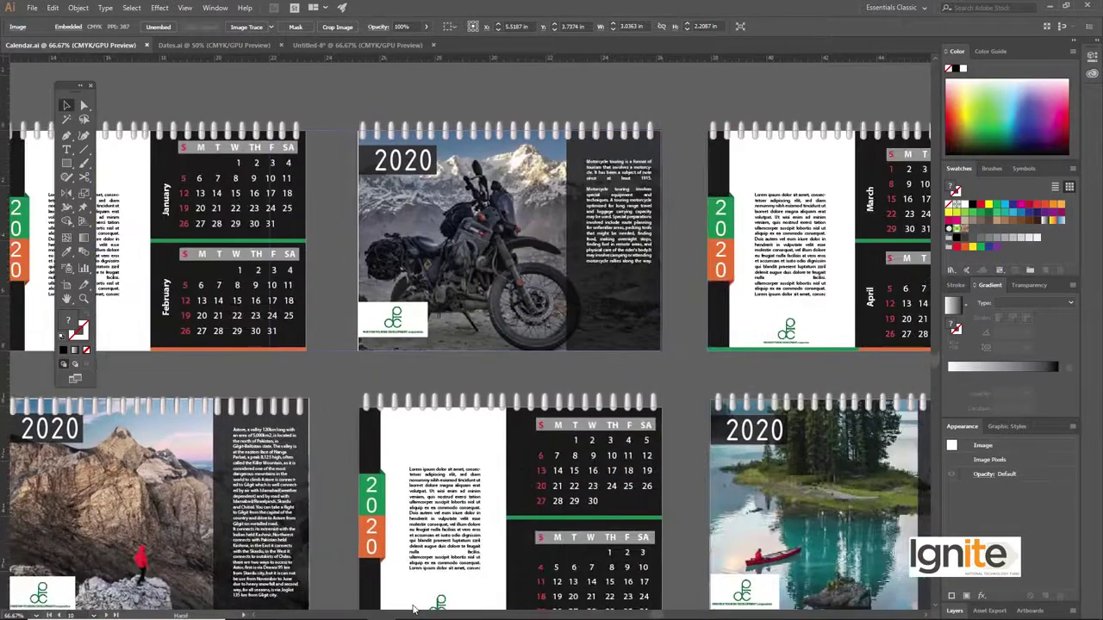
{"action": "scroll", "coordinate": [412, 609], "scroll_direction": "right", "scroll_amount": 3}
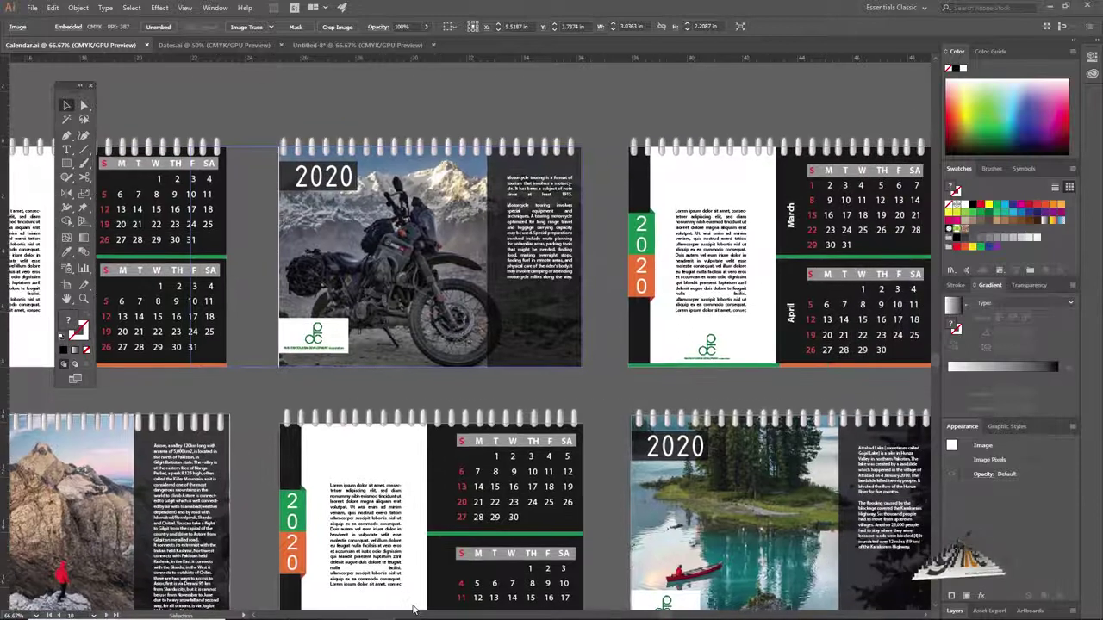
{"action": "key", "text": "ctrl+plus"}
{"action": "scroll", "coordinate": [413, 609], "scroll_direction": "down", "scroll_amount": 1}
{"action": "scroll", "coordinate": [412, 609], "scroll_direction": "right", "scroll_amount": 1}
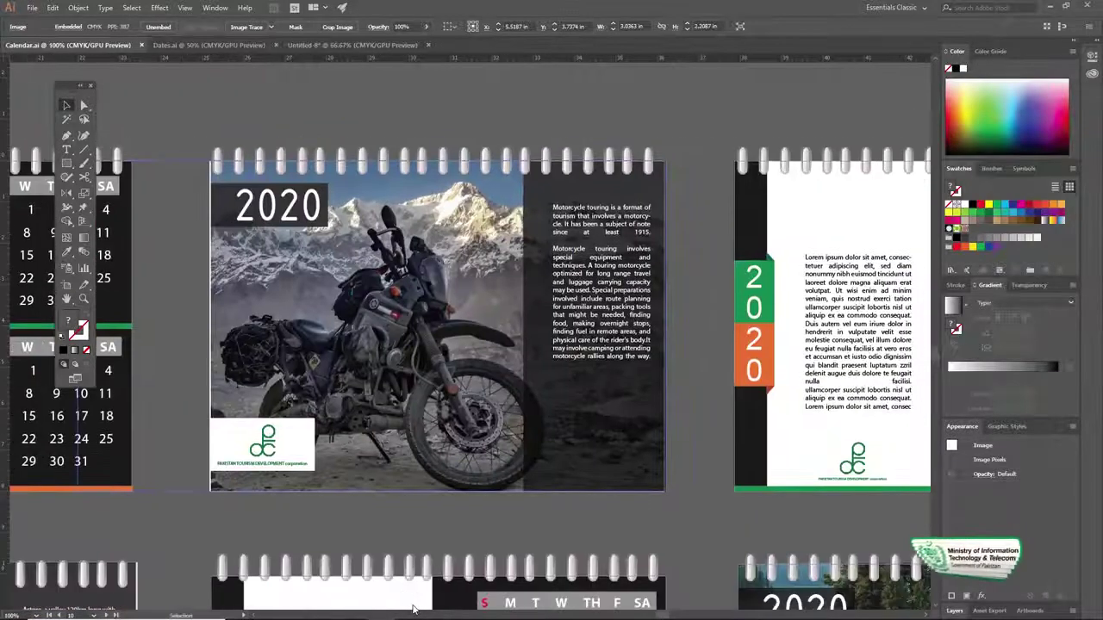
{"action": "left_click", "coordinate": [602, 282]}
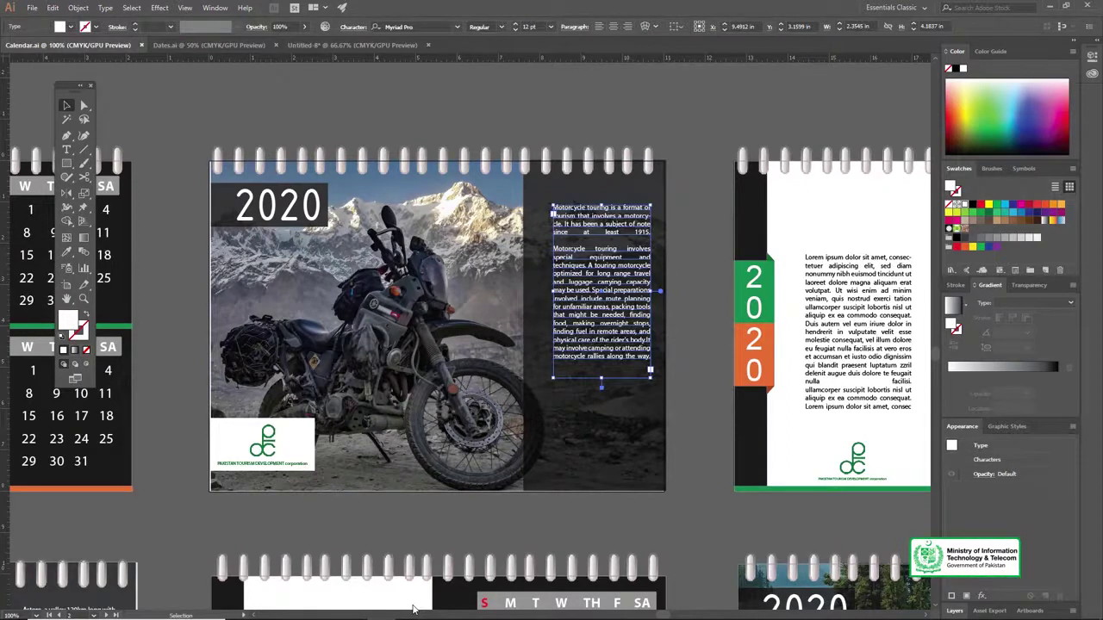
{"action": "scroll", "coordinate": [413, 609], "scroll_direction": "right", "scroll_amount": 3}
{"action": "scroll", "coordinate": [413, 609], "scroll_direction": "down", "scroll_amount": 1}
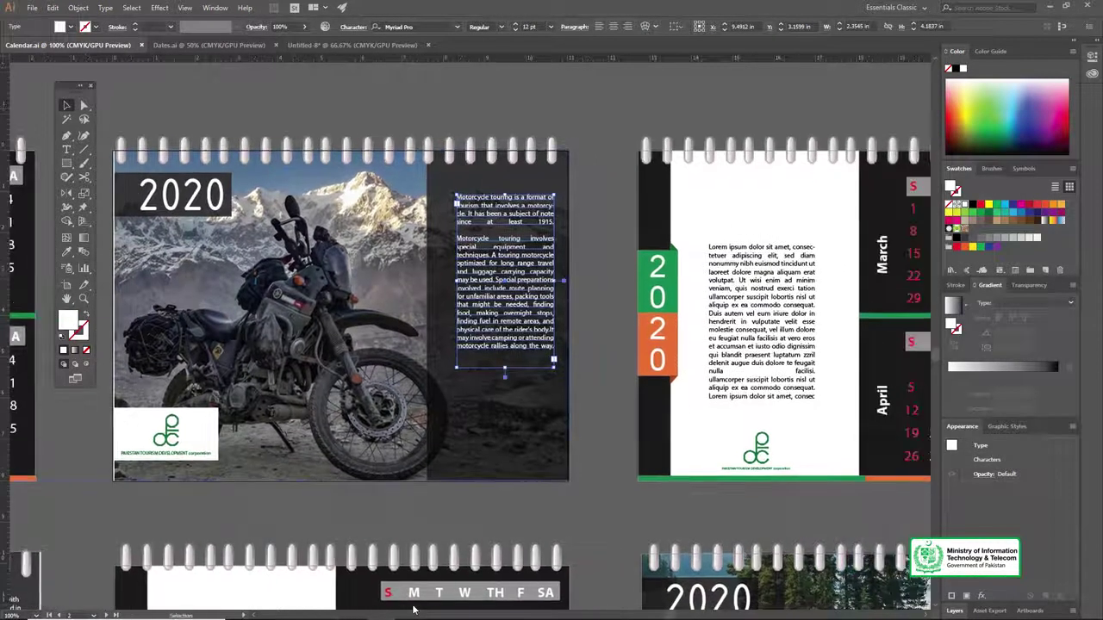
- Examine the remaining upper-row pages, from March–April through July–August to the Fairy Meadows picture page
{"action": "scroll", "coordinate": [413, 609], "scroll_direction": "right", "scroll_amount": 10}
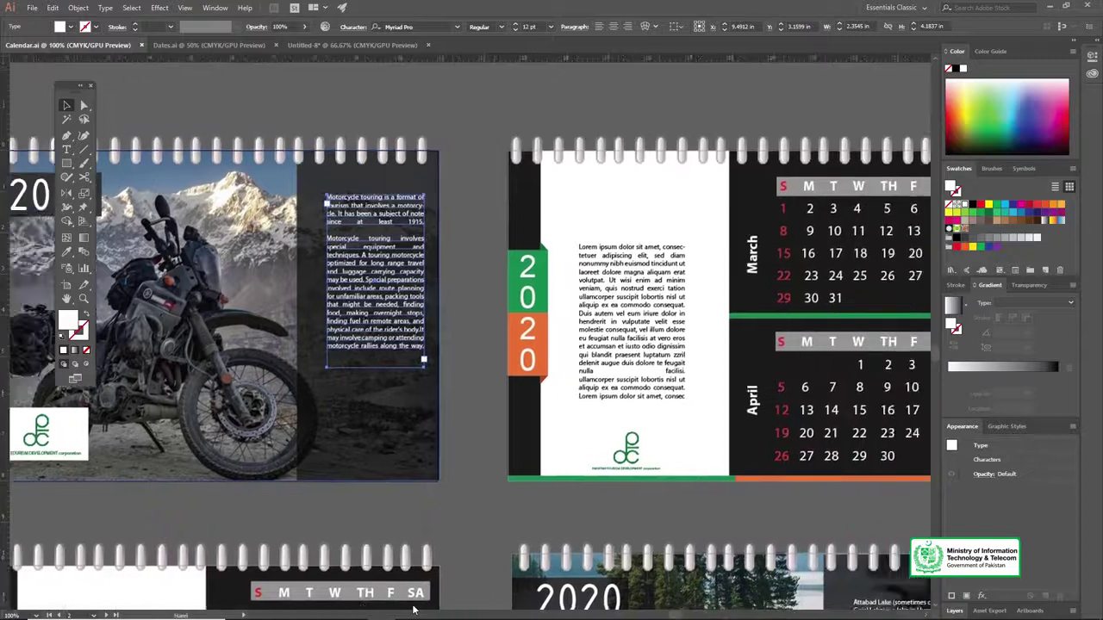
{"action": "scroll", "coordinate": [412, 609], "scroll_direction": "down", "scroll_amount": 1}
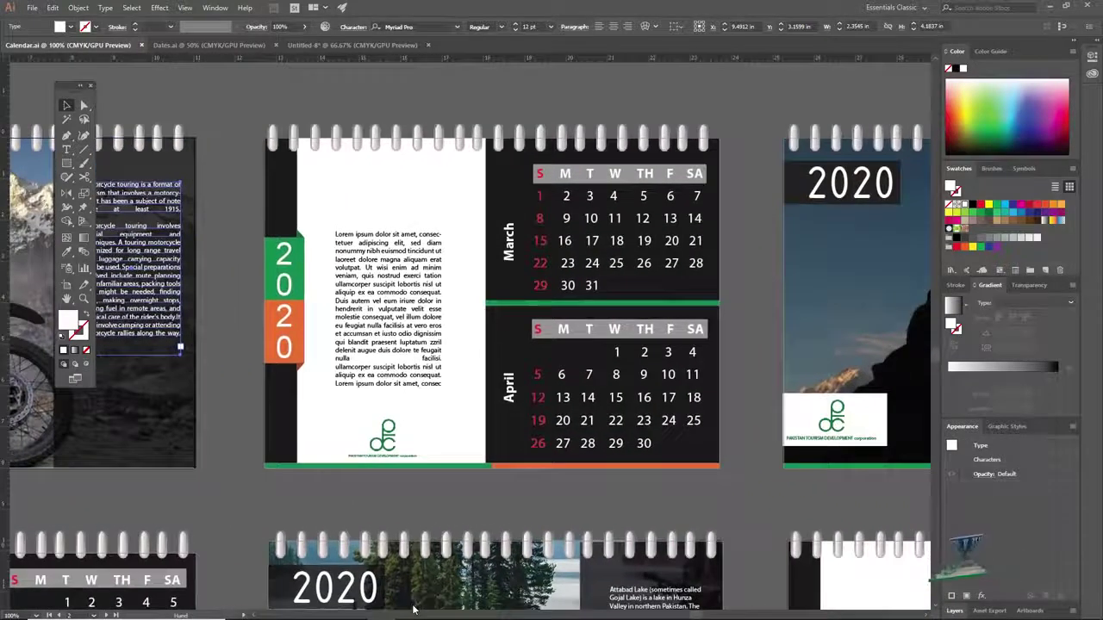
{"action": "scroll", "coordinate": [413, 609], "scroll_direction": "right", "scroll_amount": 3}
{"action": "scroll", "coordinate": [413, 609], "scroll_direction": "down", "scroll_amount": 1}
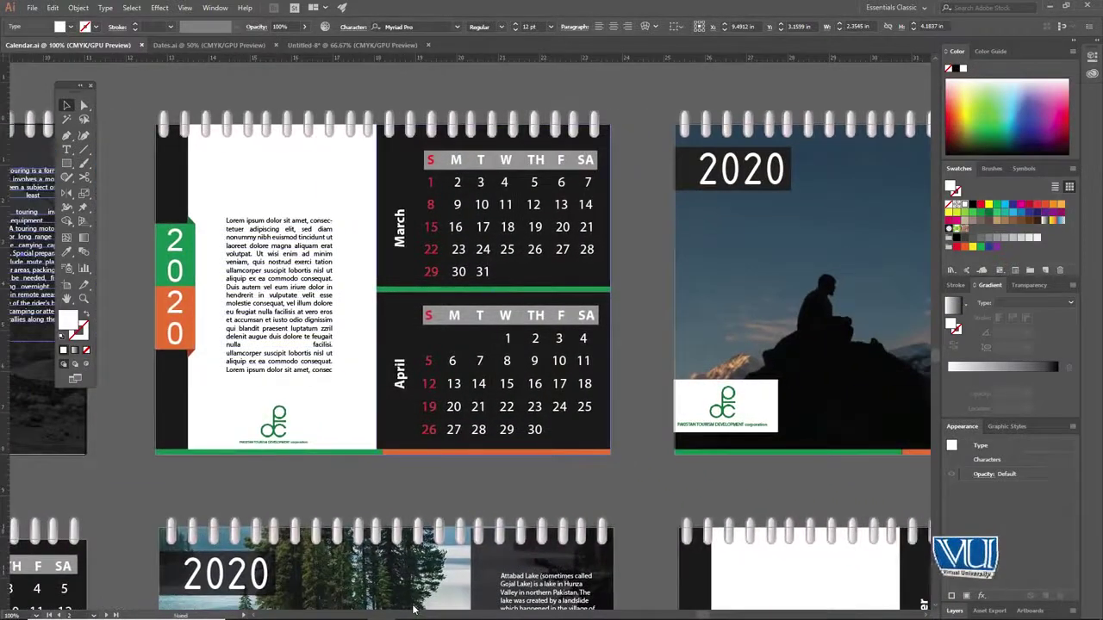
{"action": "scroll", "coordinate": [413, 610], "scroll_direction": "right", "scroll_amount": 10}
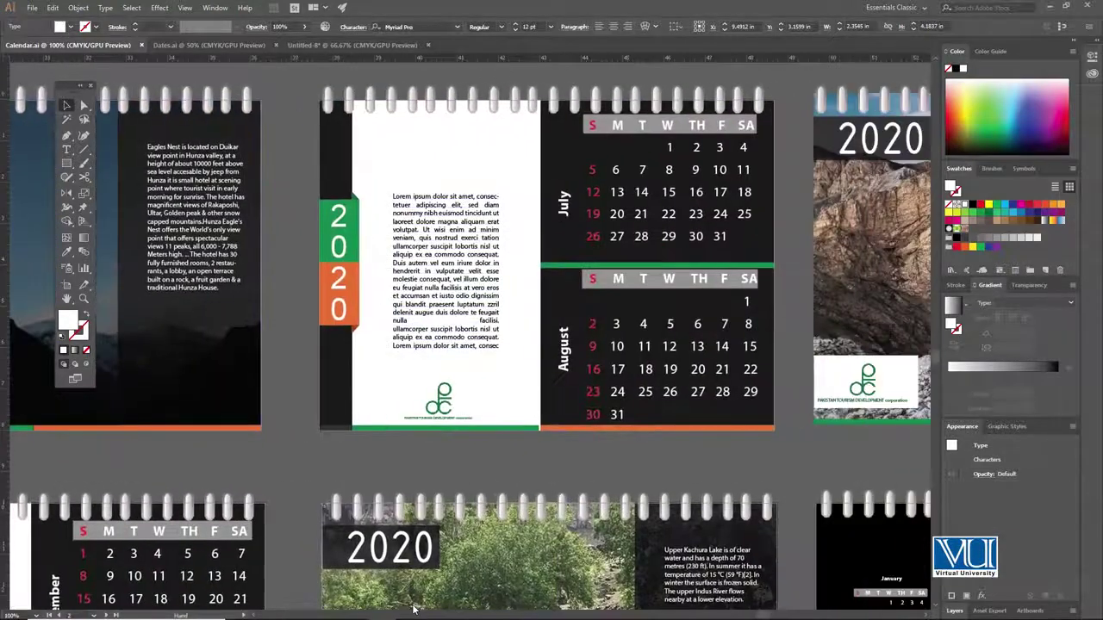
{"action": "scroll", "coordinate": [413, 610], "scroll_direction": "right", "scroll_amount": 8}
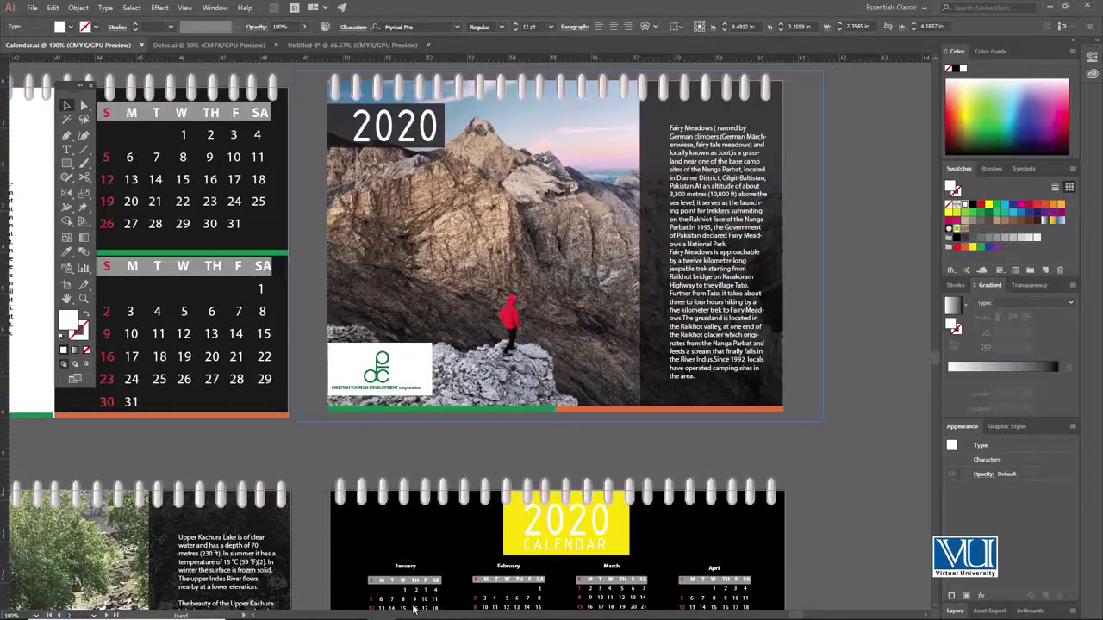
- Examine the lower-row pages, from the Attabad Lake picture through November–December and Upper Kachura Lake to the black twelve-month page
{"action": "scroll", "coordinate": [413, 610], "scroll_direction": "down", "scroll_amount": 10}
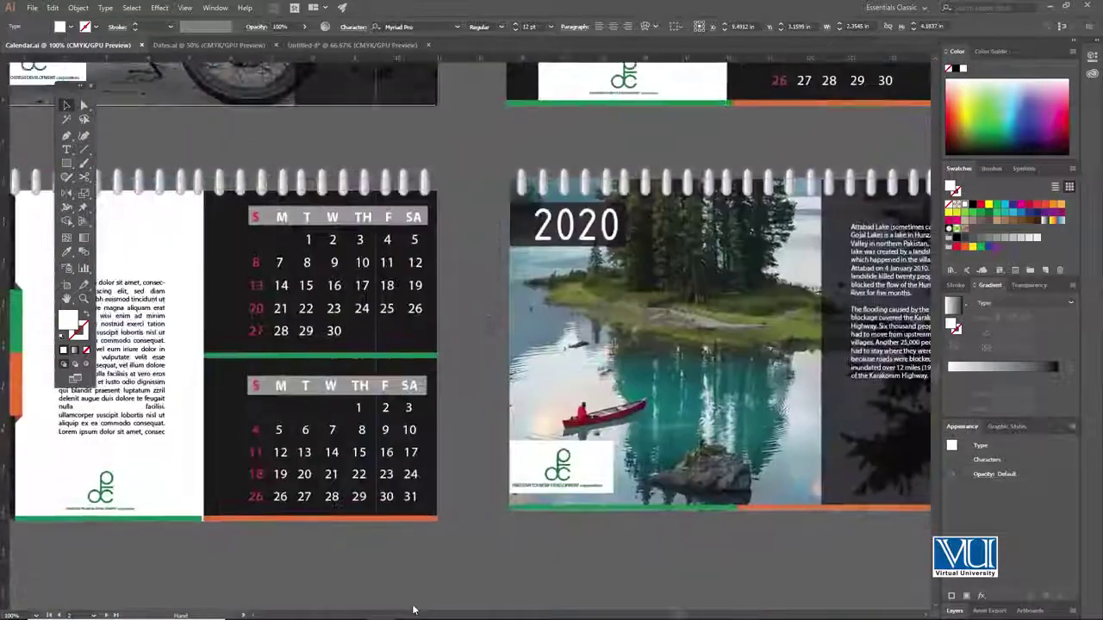
{"action": "scroll", "coordinate": [413, 610], "scroll_direction": "down", "scroll_amount": 8}
{"action": "scroll", "coordinate": [412, 610], "scroll_direction": "right", "scroll_amount": 15}
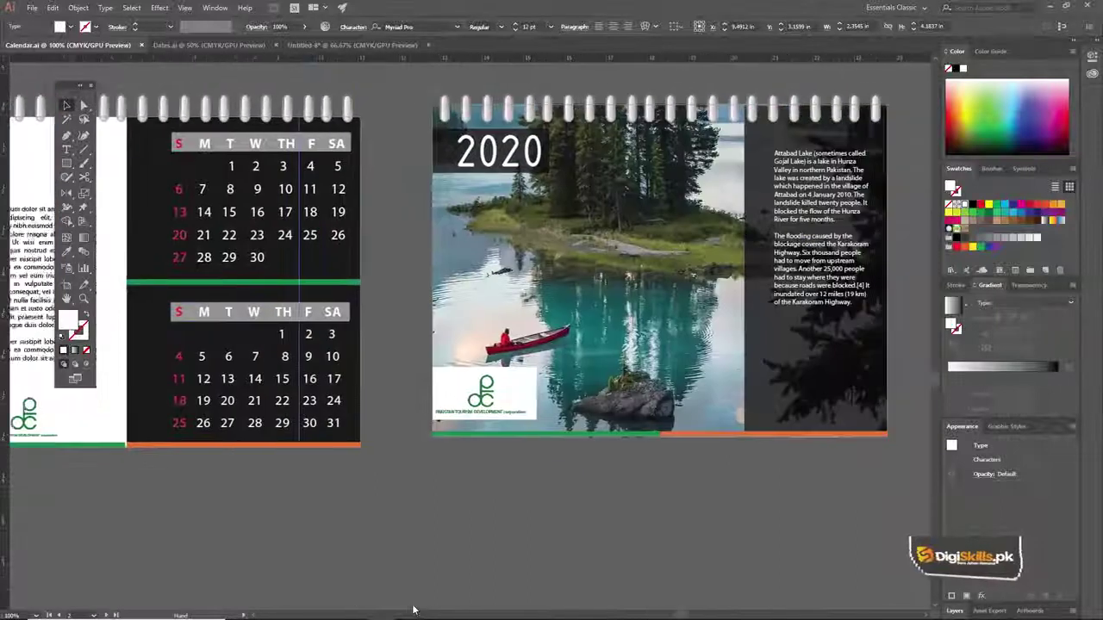
{"action": "scroll", "coordinate": [413, 610], "scroll_direction": "right", "scroll_amount": 3}
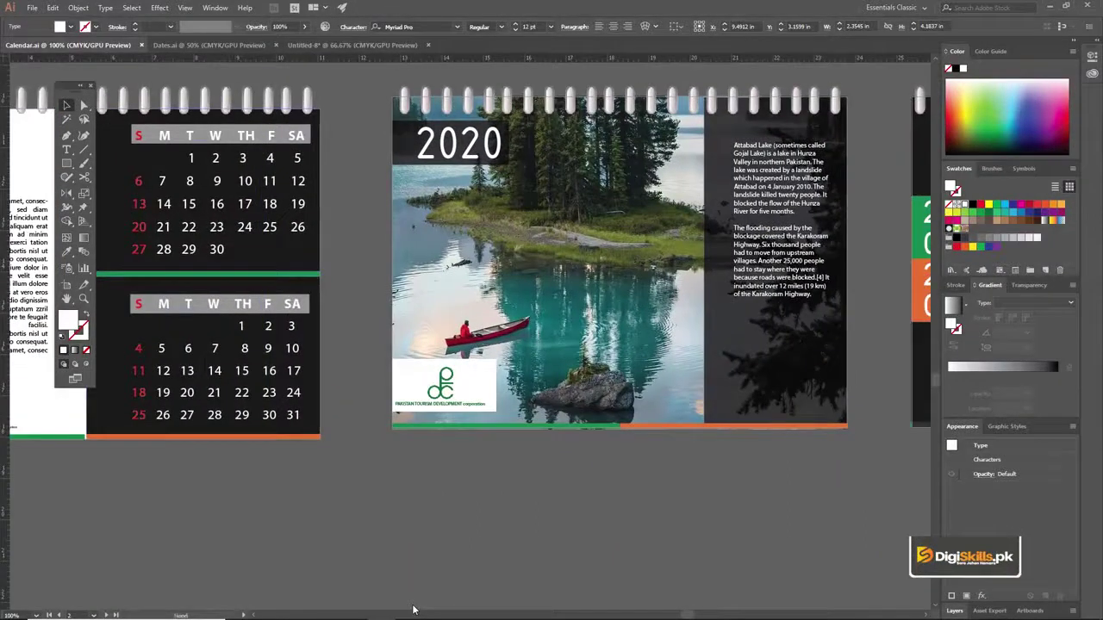
{"action": "scroll", "coordinate": [413, 610], "scroll_direction": "right", "scroll_amount": 12}
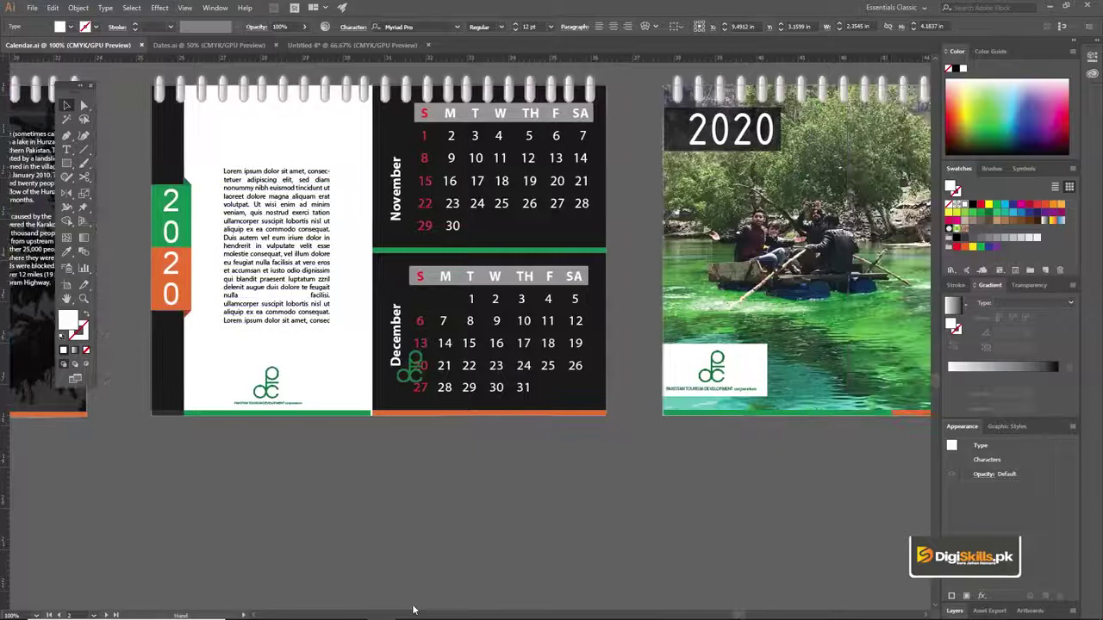
{"action": "scroll", "coordinate": [412, 609], "scroll_direction": "right", "scroll_amount": 14}
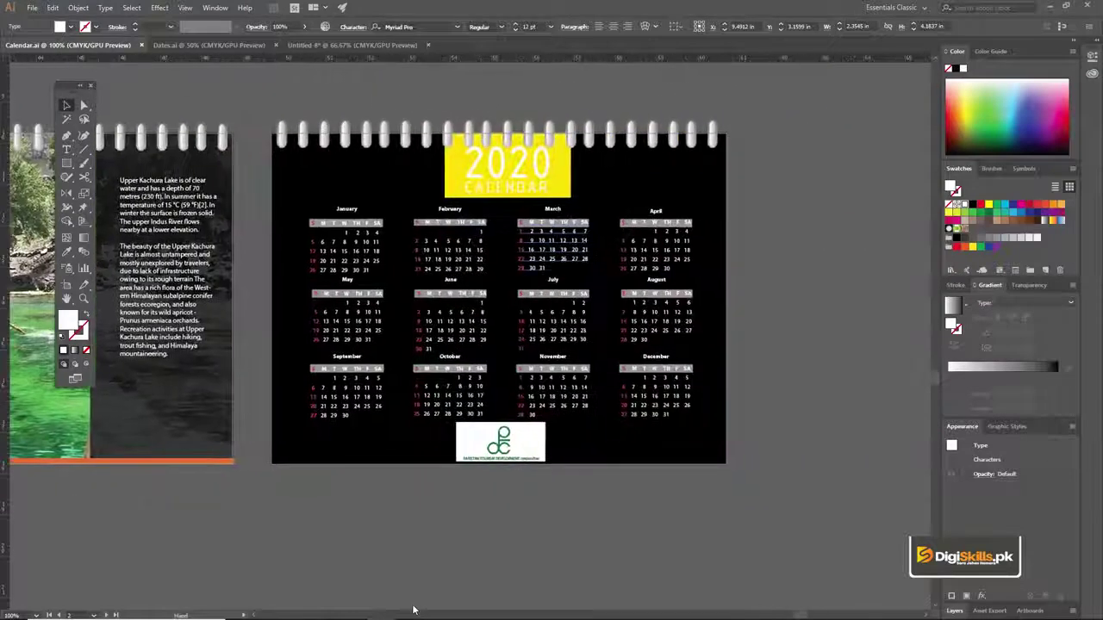
{"action": "scroll", "coordinate": [413, 610], "scroll_direction": "down", "scroll_amount": 5}
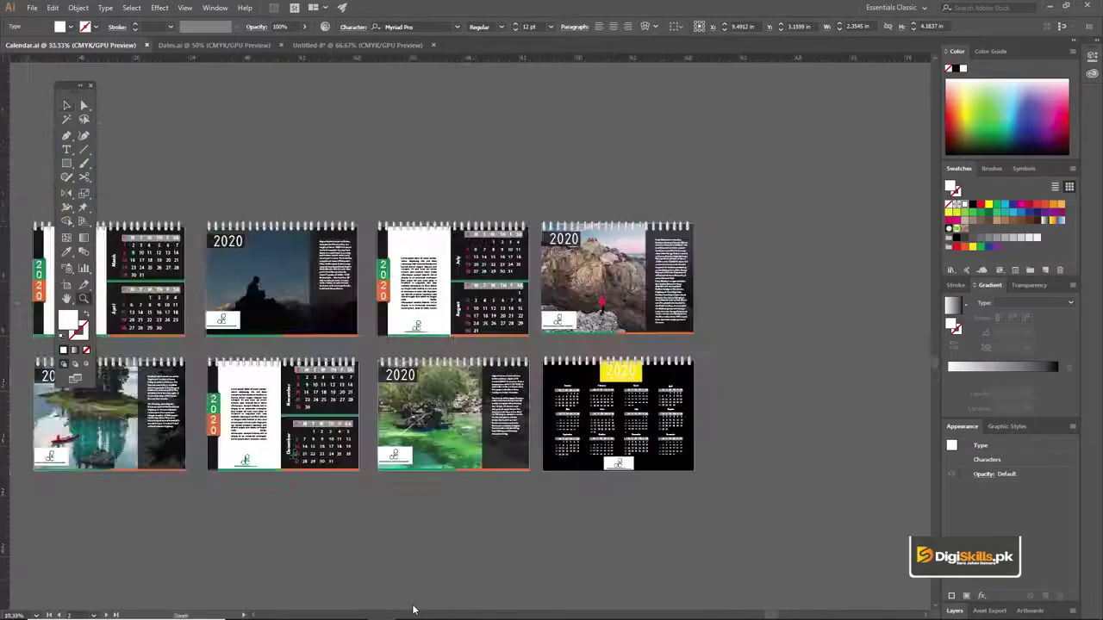
- View the complete calendar layout once more, ending with the picture cover beside the January–February page
{"action": "left_click_drag", "start_coordinate": [470, 332], "coordinate": [555, 310]}
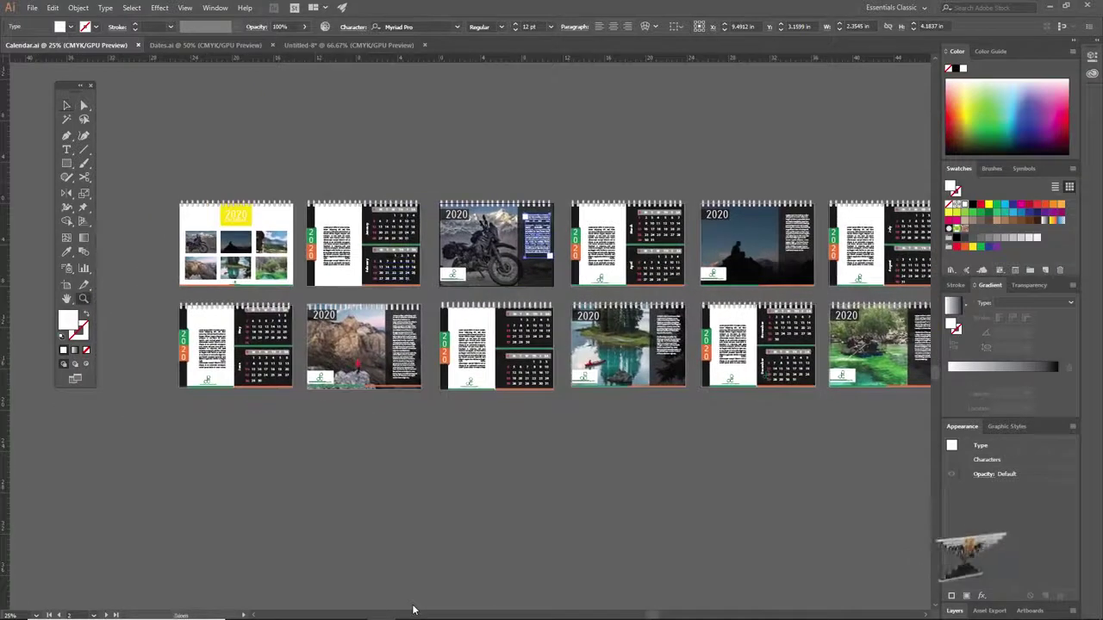
{"action": "scroll", "coordinate": [413, 610], "scroll_direction": "up", "scroll_amount": 5}
{"action": "scroll", "coordinate": [412, 610], "scroll_direction": "down", "scroll_amount": 2}
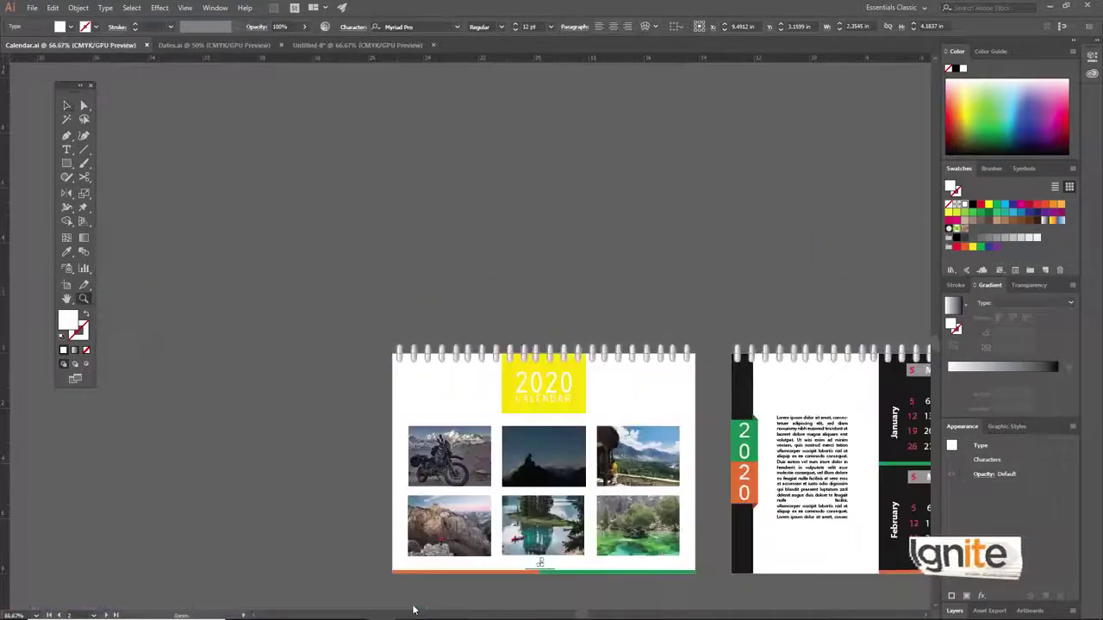
{"action": "scroll", "coordinate": [413, 610], "scroll_direction": "down", "scroll_amount": 4}
{"action": "scroll", "coordinate": [412, 609], "scroll_direction": "right", "scroll_amount": 4}
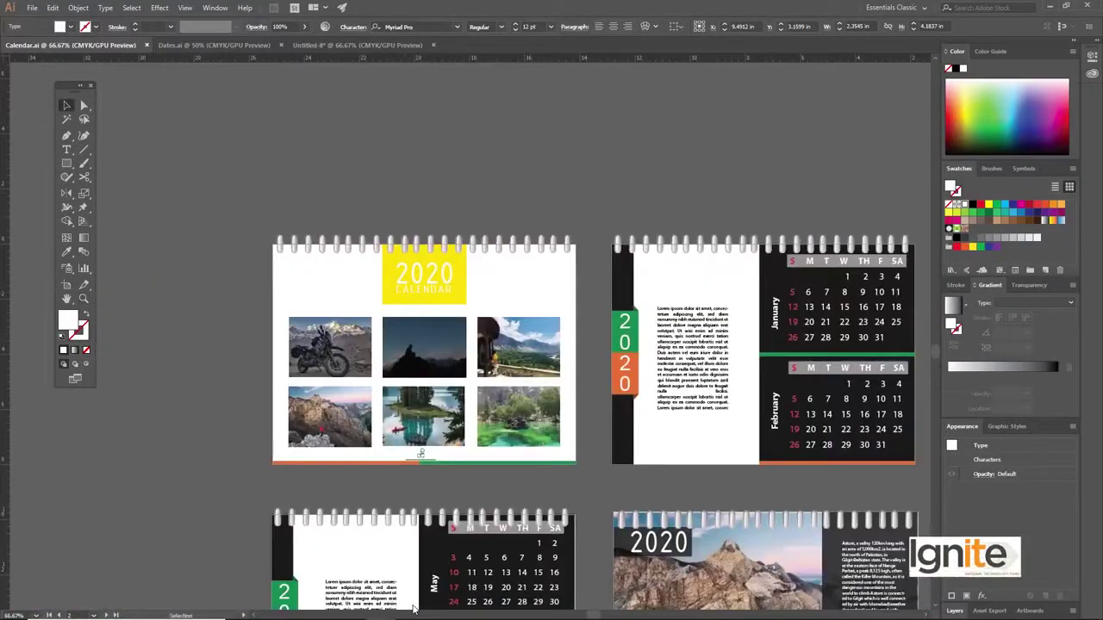